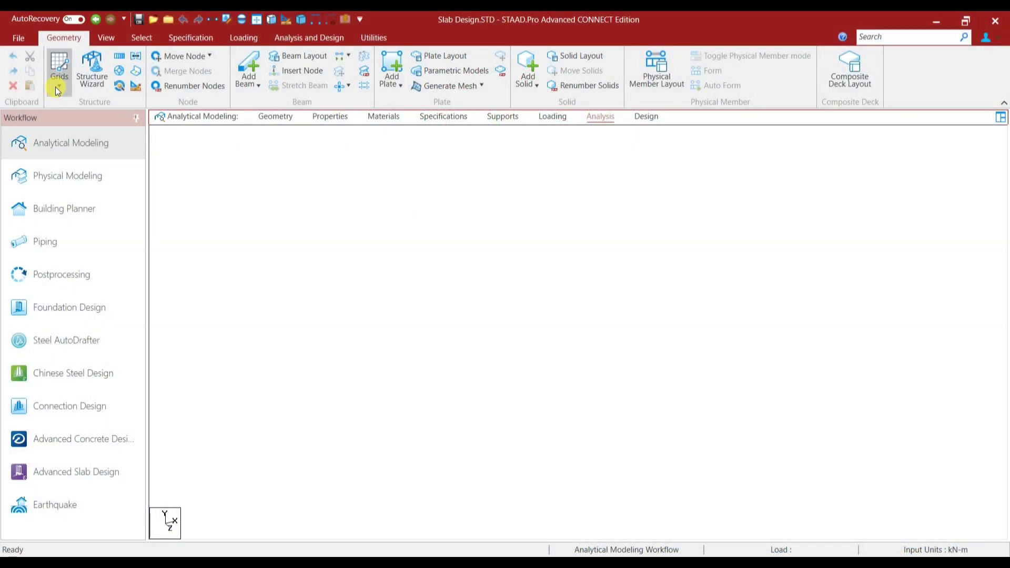
Draw two collinear beams on the snap grid along the X axis, from 0 to 4 m and from 4 to 10 m.
{"action": "left_click", "coordinate": [56, 87]}
{"action": "left_click", "coordinate": [85, 107]}
{"action": "left_click", "coordinate": [450, 498]}
{"action": "left_click", "coordinate": [553, 469]}
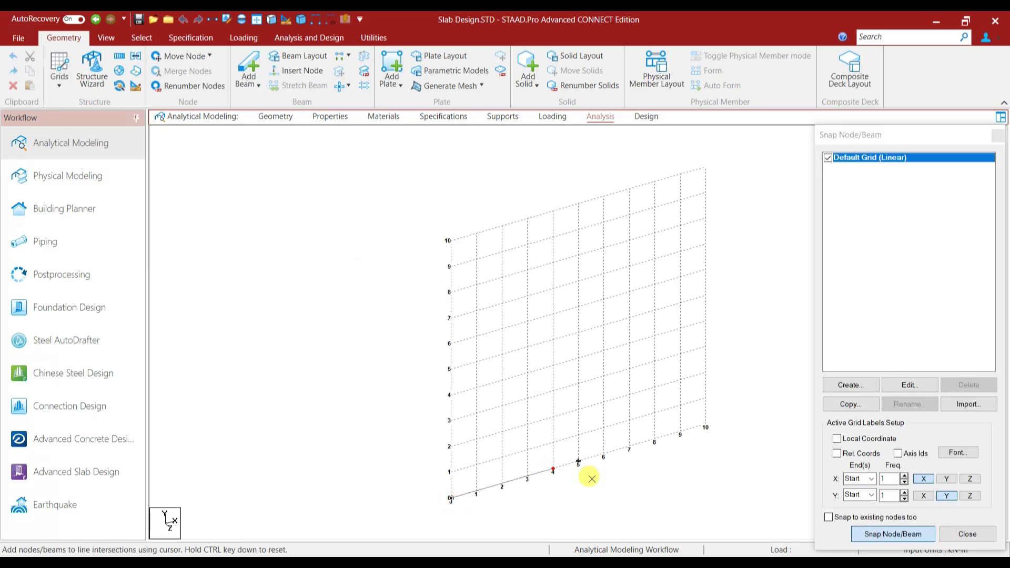
{"action": "left_click", "coordinate": [967, 535]}
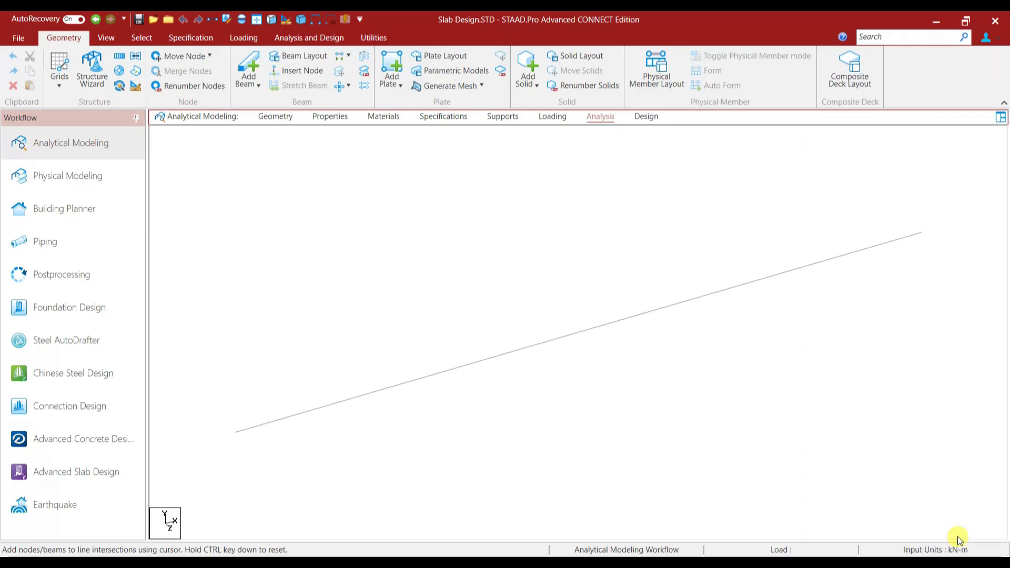
Copy both beams and paste them with an offset of 5 m along Z.
{"action": "left_click", "coordinate": [456, 367]}
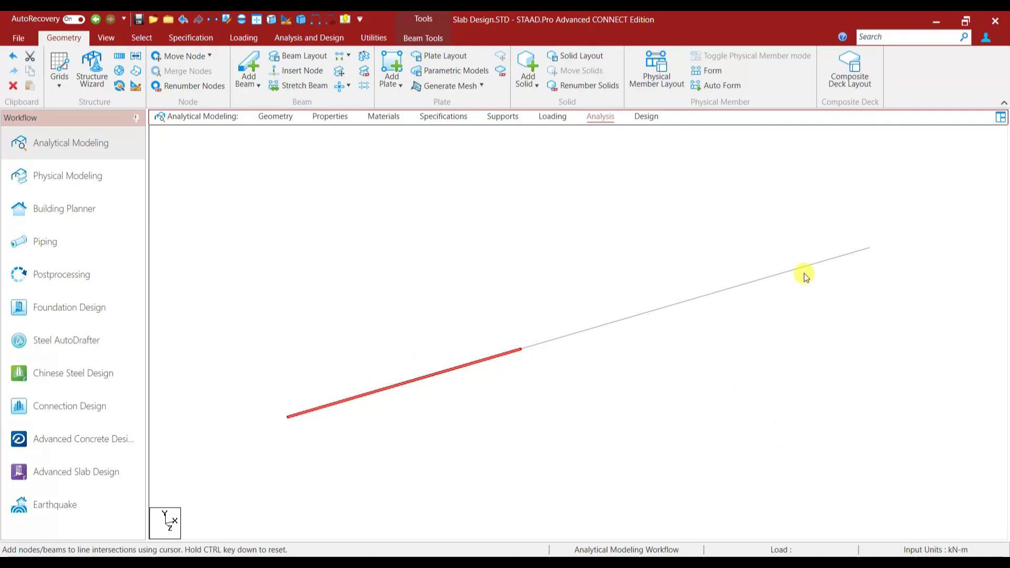
{"action": "scroll", "coordinate": [601, 362], "scroll_direction": "down", "scroll_amount": 2}
{"action": "left_click", "coordinate": [282, 253]}
{"action": "left_click_drag", "start_coordinate": [260, 244], "coordinate": [886, 417]}
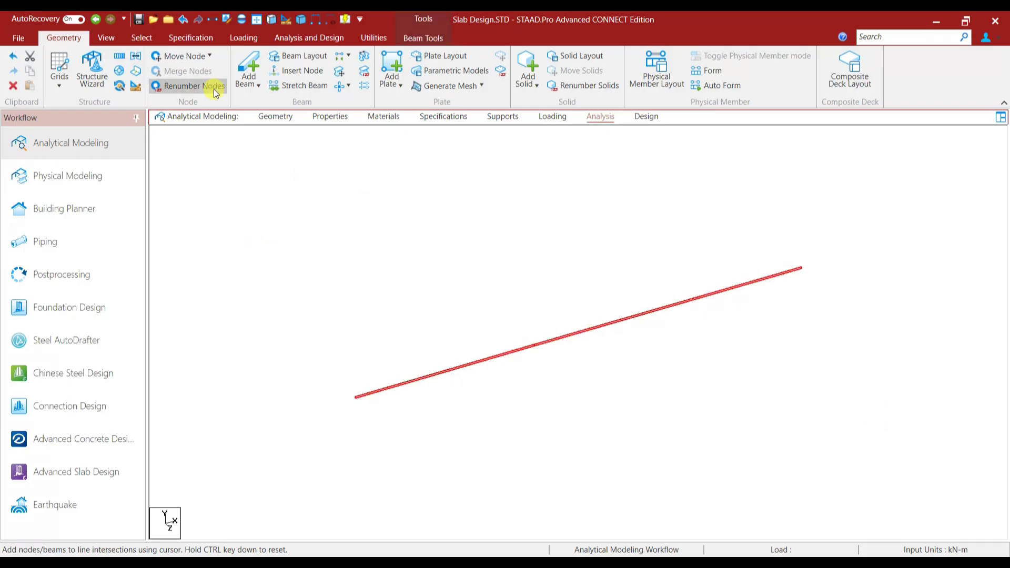
{"action": "key", "text": "ctrl+c"}
{"action": "key", "text": "ctrl+v"}
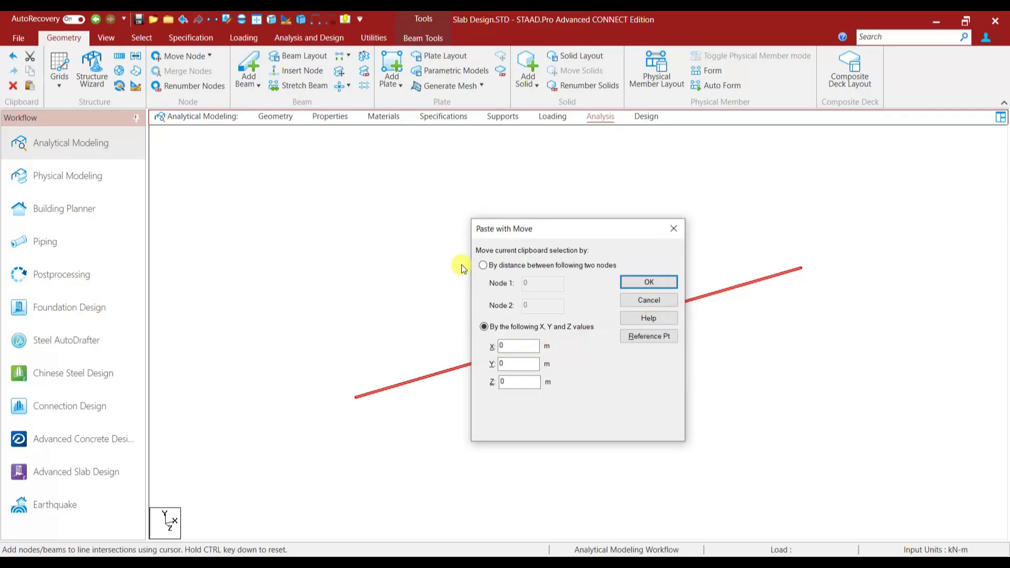
{"action": "left_click", "coordinate": [520, 383]}
{"action": "key", "text": "BackSpace"}
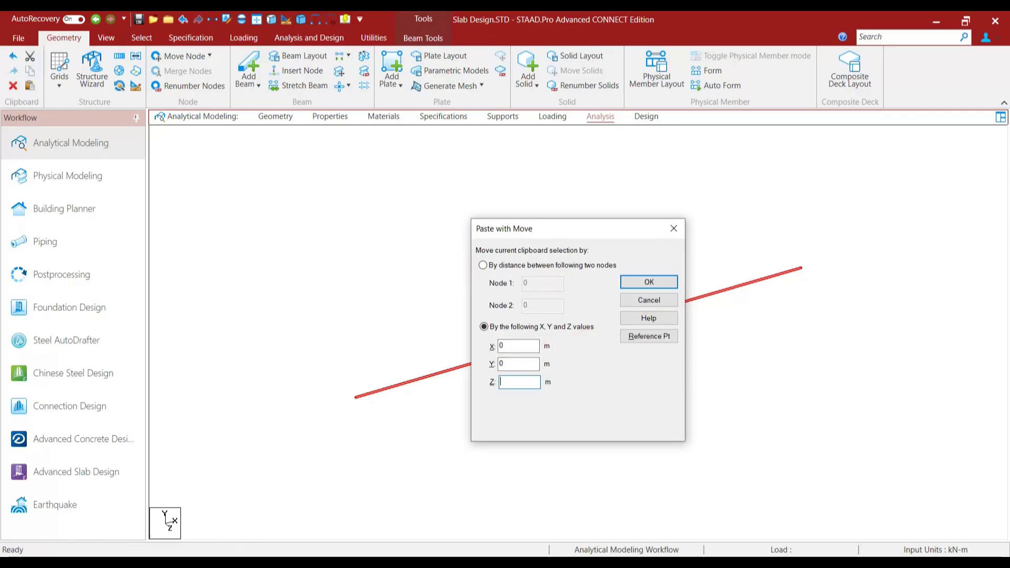
{"action": "left_click", "coordinate": [647, 282]}
{"action": "left_click", "coordinate": [721, 286]}
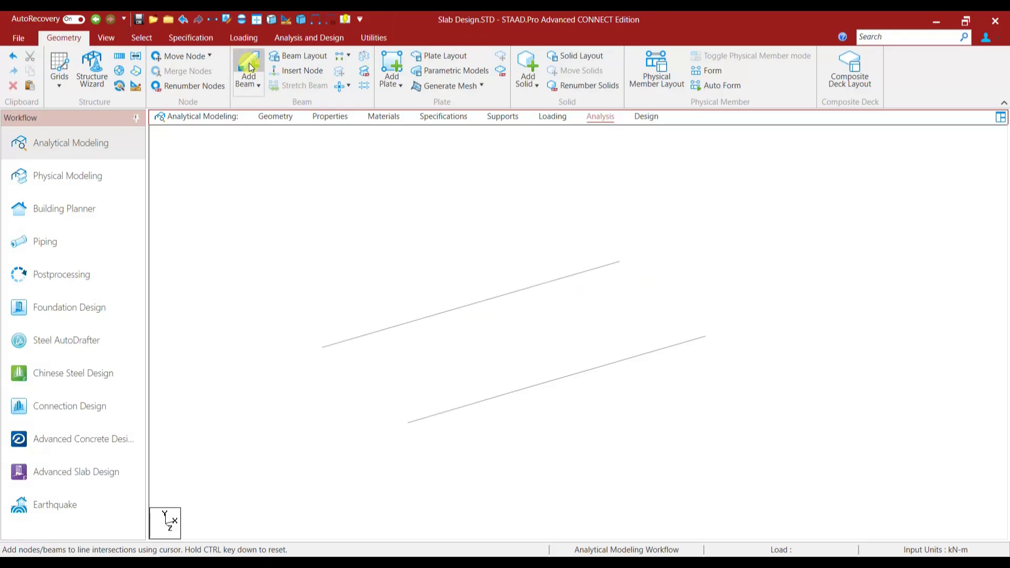
Connect the two parallel beam lines with three cross beams, at both ends and at the intermediate nodes.
{"action": "left_click", "coordinate": [255, 69]}
{"action": "left_click_drag", "start_coordinate": [411, 424], "coordinate": [409, 423]}
{"action": "left_click_drag", "start_coordinate": [441, 313], "coordinate": [527, 388]}
{"action": "left_click_drag", "start_coordinate": [620, 262], "coordinate": [706, 338]}
Paste the rear beam line with a Z offset of -1.2 m and connect its ends to the frame with short beams.
{"action": "scroll", "coordinate": [560, 274], "scroll_direction": "up", "scroll_amount": 1}
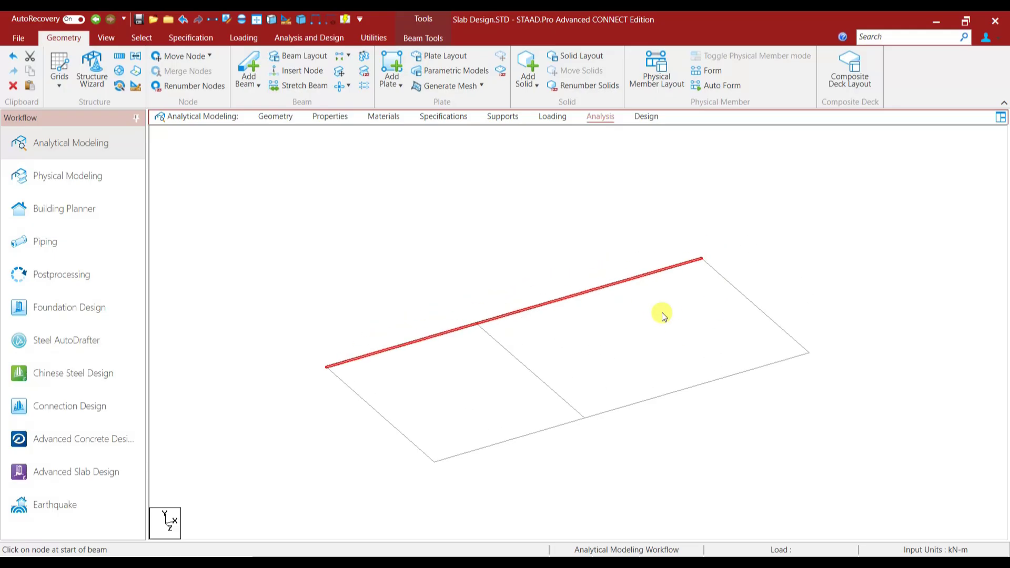
{"action": "key", "text": "ctrl+v"}
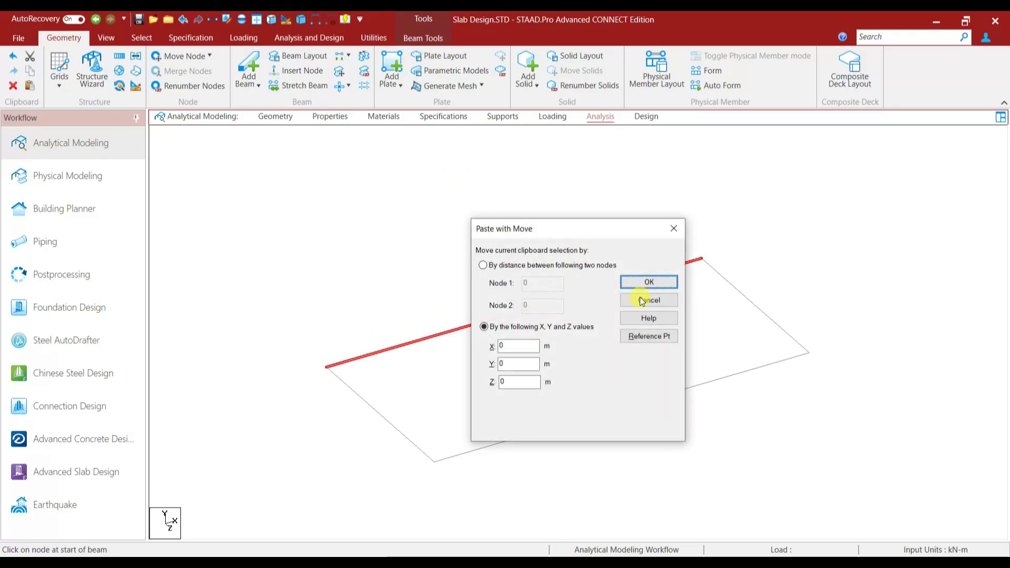
{"action": "type", "text": "-"}
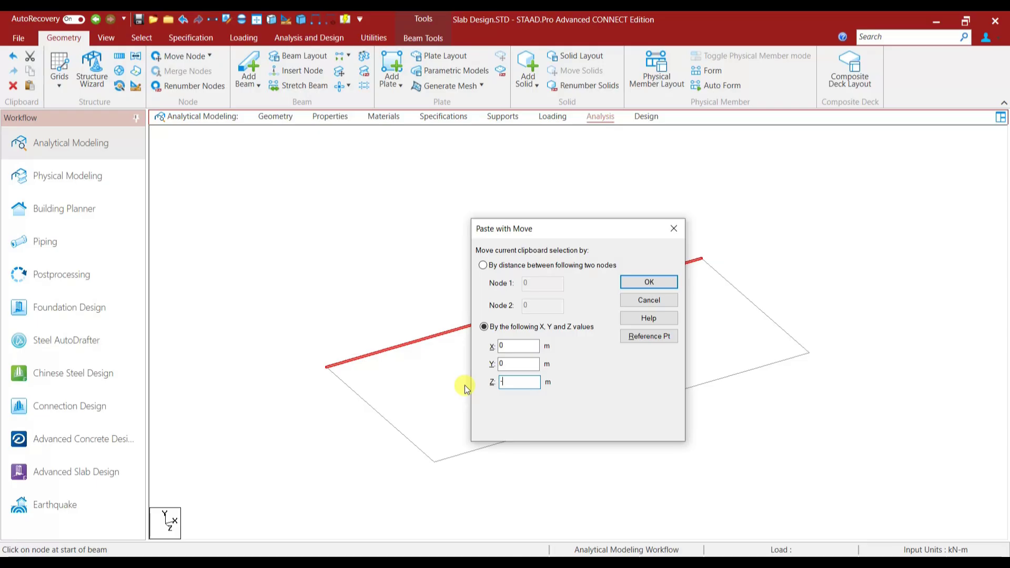
{"action": "type", "text": "1.2"}
{"action": "key", "text": "Return"}
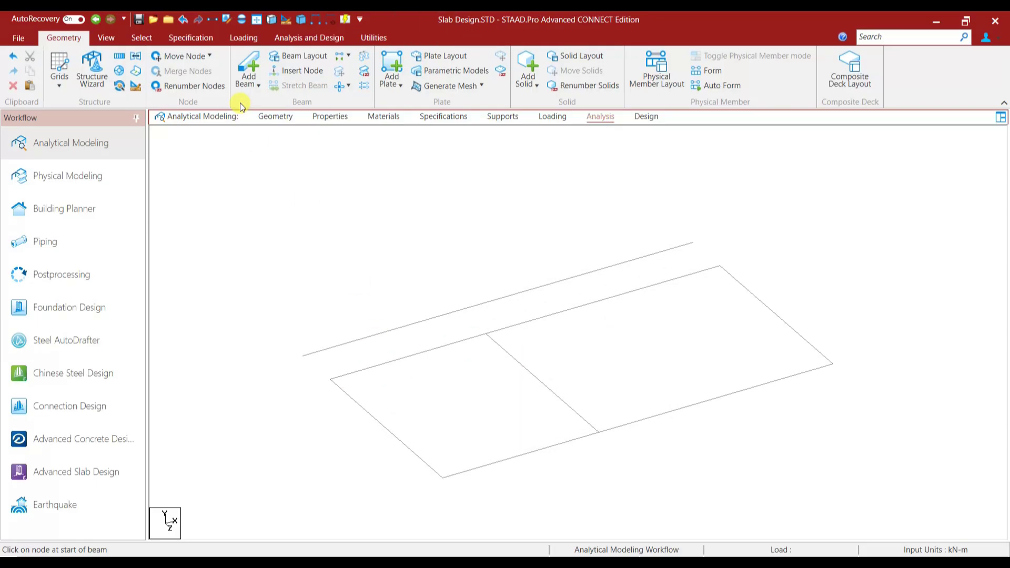
{"action": "left_click_drag", "start_coordinate": [330, 379], "coordinate": [303, 356]}
Merge the two collinear segments of the outer overhang edge into a single beam.
{"action": "left_click", "coordinate": [416, 326]}
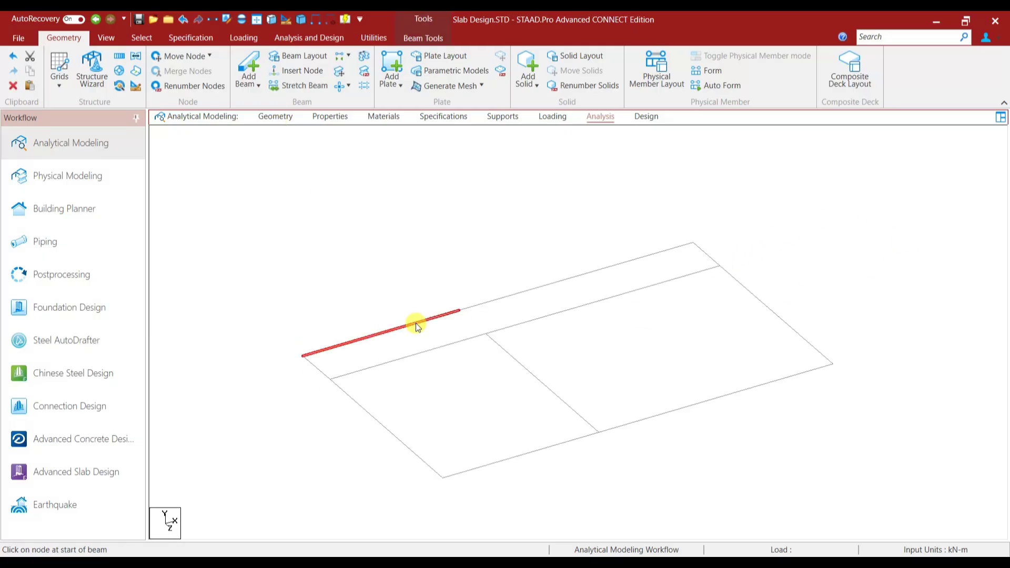
{"action": "left_click", "coordinate": [490, 298], "text": "ctrl"}
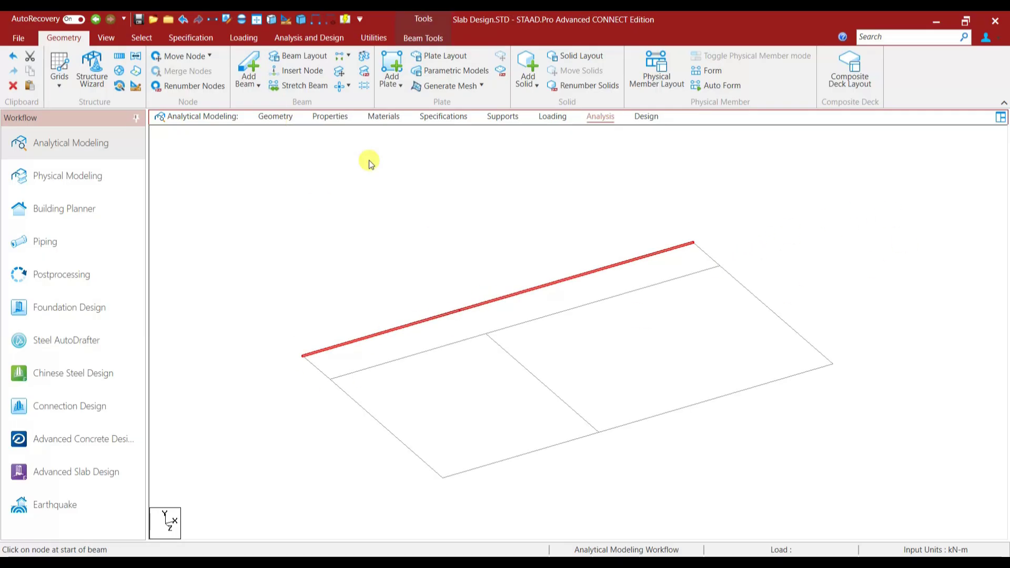
{"action": "left_click", "coordinate": [364, 58]}
{"action": "left_click", "coordinate": [545, 191]}
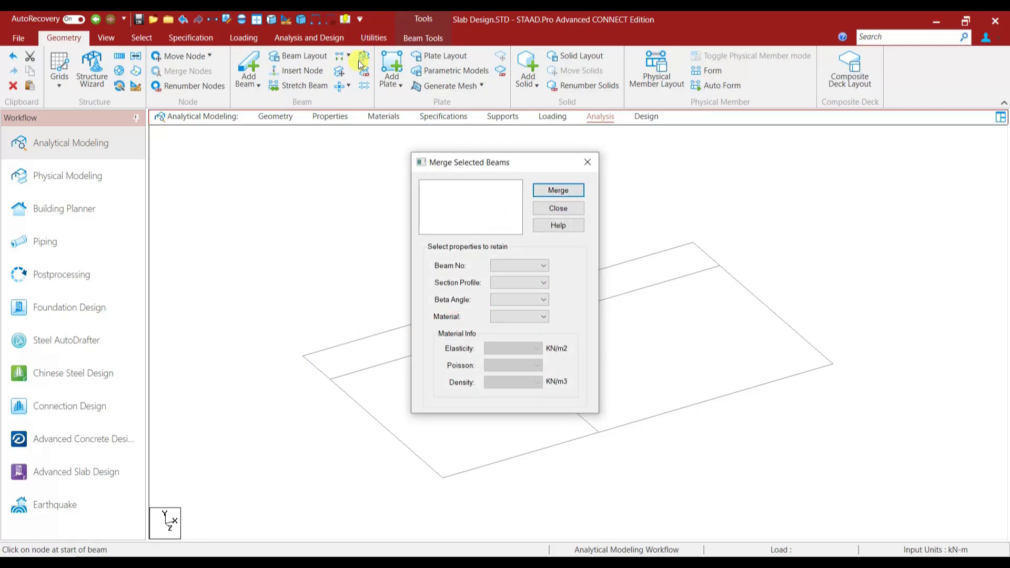
{"action": "left_click", "coordinate": [553, 210]}
Select the six corner and intermediate nodes of the main bays and paste copies of them 3 m below along Y.
{"action": "middle_click_drag", "start_coordinate": [686, 352], "coordinate": [655, 323]}
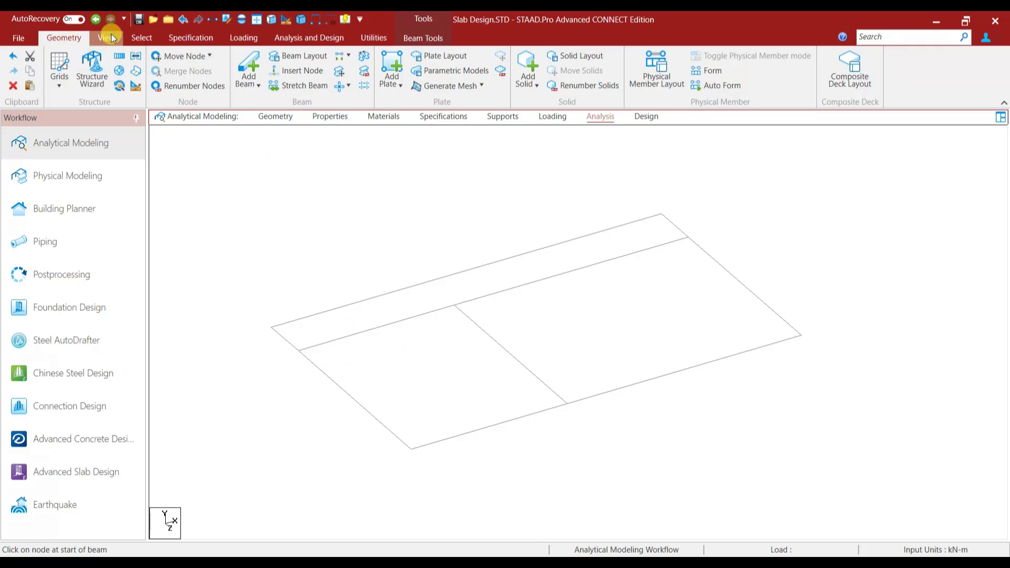
{"action": "left_click", "coordinate": [142, 38]}
{"action": "left_click", "coordinate": [22, 84]}
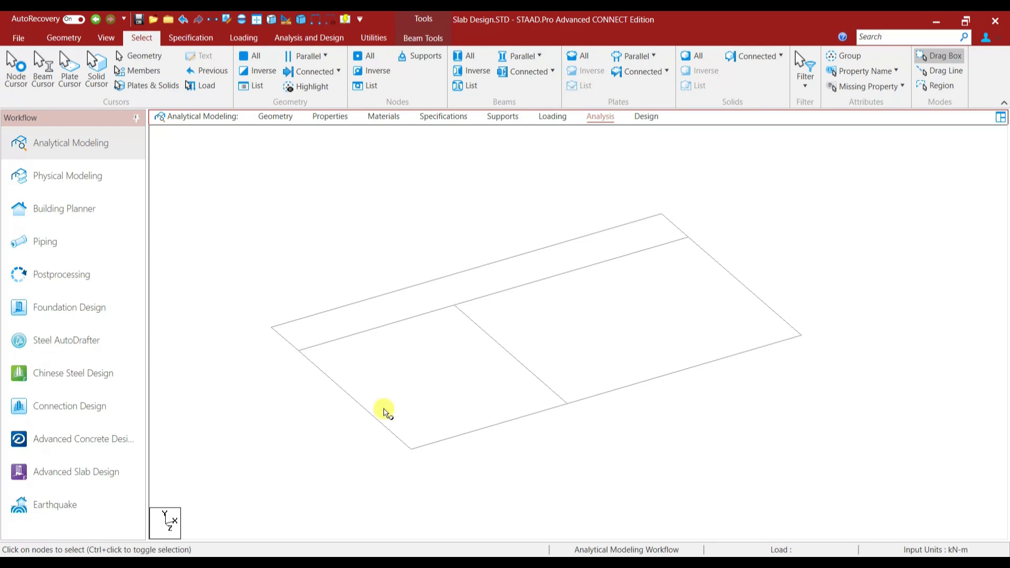
{"action": "left_click_drag", "start_coordinate": [291, 345], "coordinate": [321, 370], "text": "ctrl"}
{"action": "left_click_drag", "start_coordinate": [438, 304], "coordinate": [490, 332], "text": "ctrl"}
{"action": "left_click_drag", "start_coordinate": [668, 226], "coordinate": [700, 244], "text": "ctrl"}
{"action": "left_click_drag", "start_coordinate": [774, 312], "coordinate": [831, 359], "text": "ctrl"}
{"action": "left_click_drag", "start_coordinate": [521, 390], "coordinate": [629, 434], "text": "ctrl"}
{"action": "key", "text": "ctrl+v"}
{"action": "double_click", "coordinate": [516, 363]}
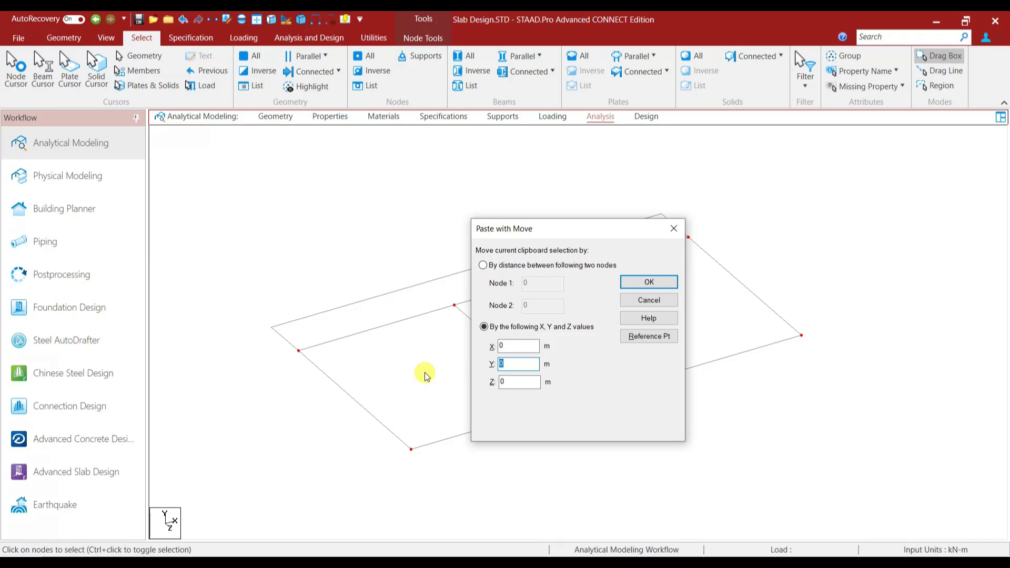
{"action": "type", "text": "3"}
{"action": "left_click", "coordinate": [648, 282]}
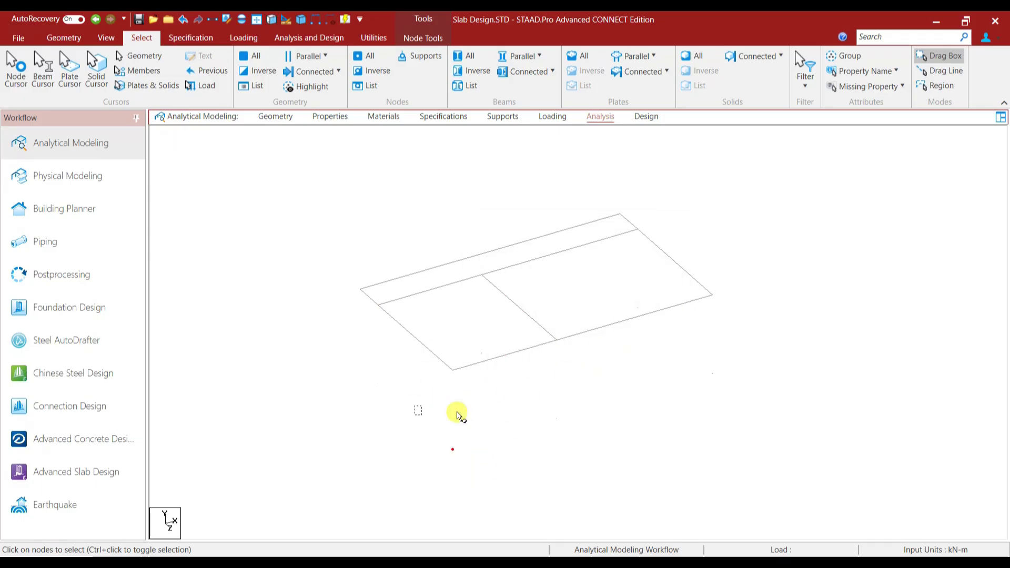
Draw six vertical column beams from the main bay nodes down to the copied nodes below.
{"action": "left_click", "coordinate": [61, 37]}
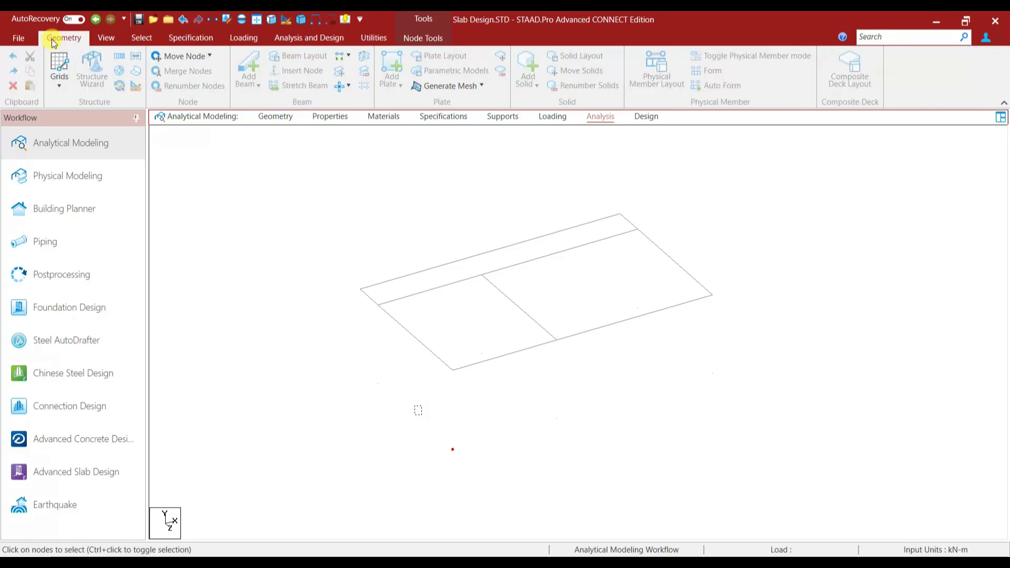
{"action": "left_click", "coordinate": [251, 71]}
{"action": "left_click_drag", "start_coordinate": [378, 305], "coordinate": [378, 383]}
{"action": "left_click_drag", "start_coordinate": [481, 275], "coordinate": [453, 450]}
{"action": "left_click_drag", "start_coordinate": [556, 340], "coordinate": [553, 415]}
{"action": "left_click_drag", "start_coordinate": [553, 415], "coordinate": [557, 418]}
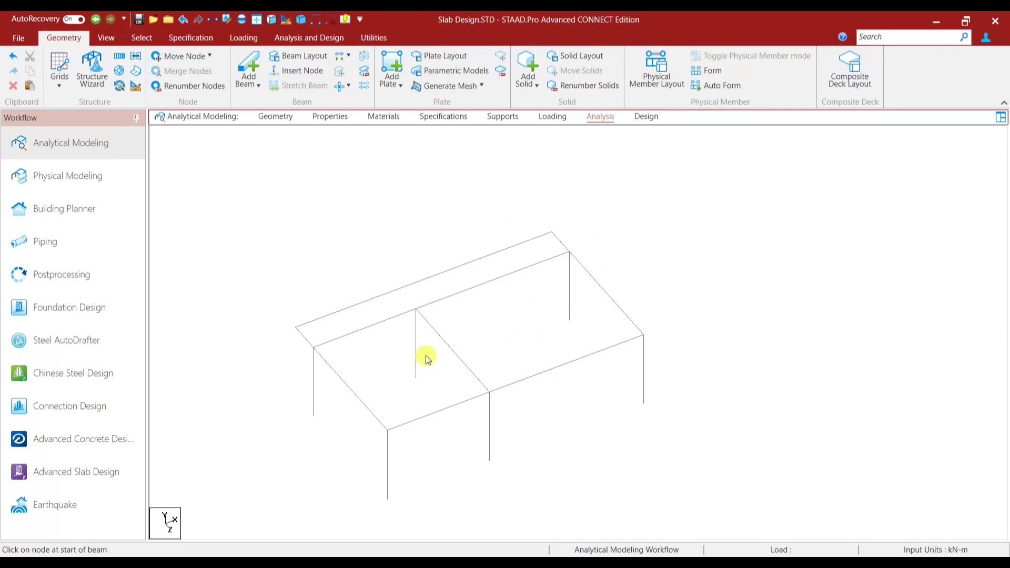
Add two four-noded plates, one covering the 4 m main bay and one covering the 6 m main bay.
{"action": "scroll", "coordinate": [474, 400], "scroll_direction": "up", "scroll_amount": 2}
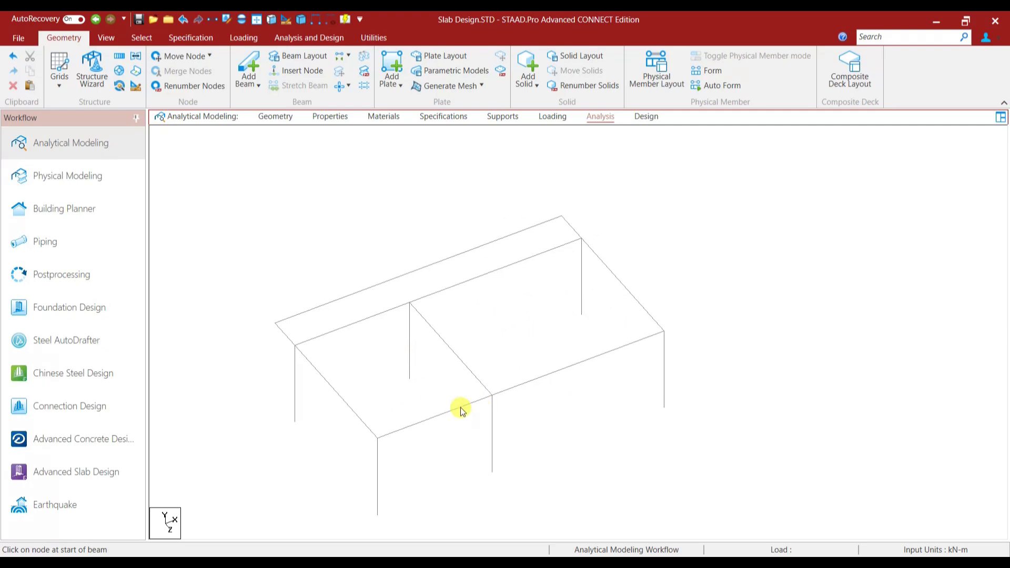
{"action": "left_click", "coordinate": [390, 63]}
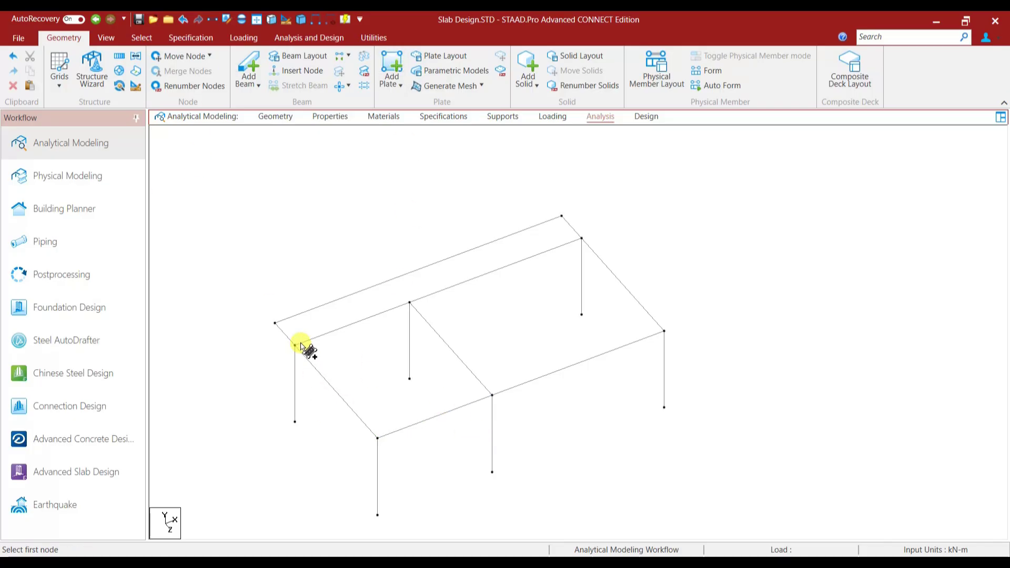
{"action": "left_click", "coordinate": [377, 439]}
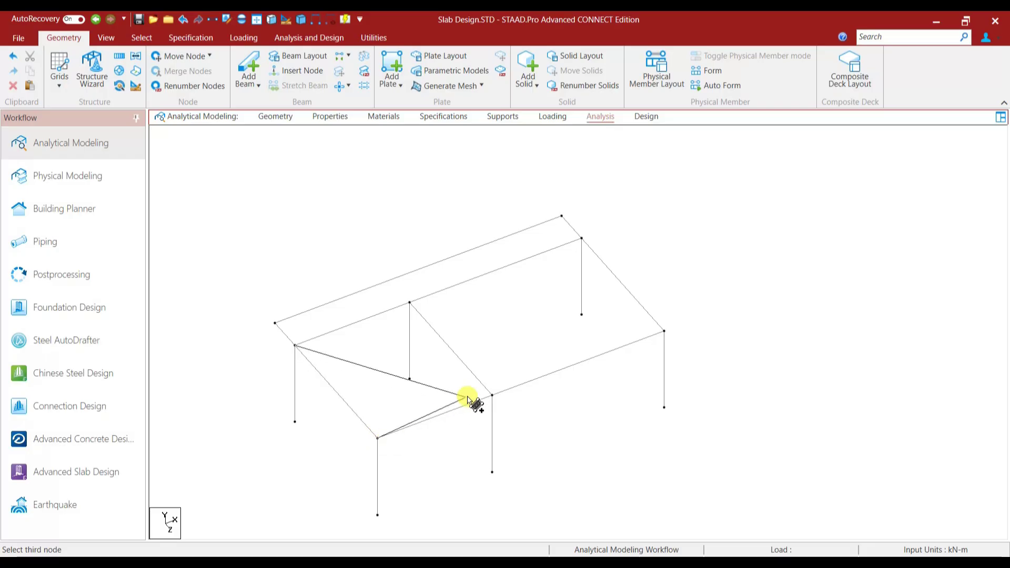
{"action": "left_click", "coordinate": [492, 395]}
{"action": "left_click", "coordinate": [411, 303]}
{"action": "left_click", "coordinate": [410, 303]}
{"action": "left_click", "coordinate": [492, 394]}
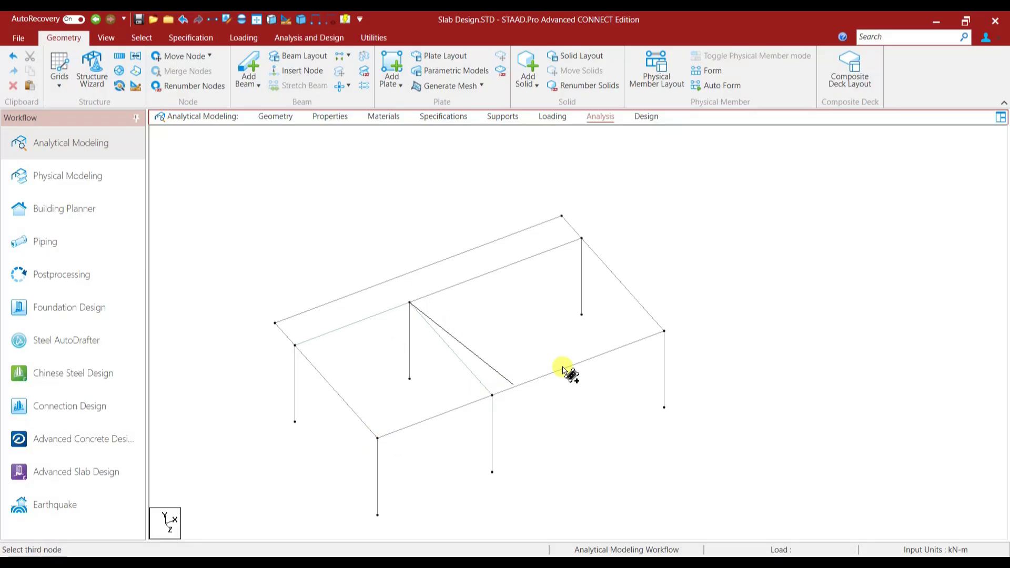
{"action": "left_click", "coordinate": [664, 330]}
{"action": "left_click", "coordinate": [582, 238]}
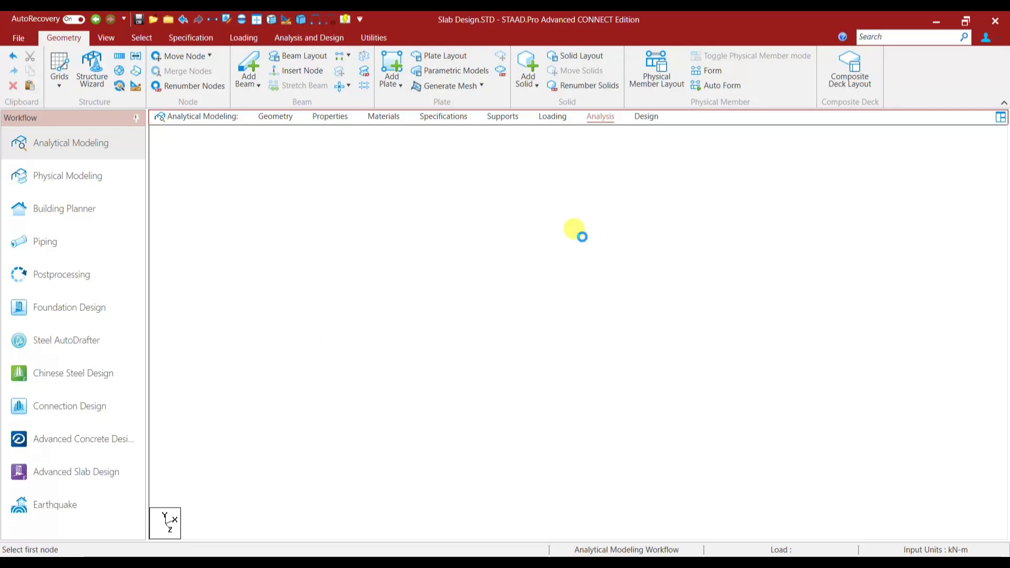
Add a four-noded plate covering the narrow overhang strip along the rear beam line.
{"action": "left_click", "coordinate": [275, 324]}
{"action": "left_click", "coordinate": [295, 346]}
{"action": "left_click", "coordinate": [582, 238]}
{"action": "left_click", "coordinate": [561, 216]}
Delete the three perimeter beams around the overhang strip.
{"action": "left_click", "coordinate": [564, 226]}
{"action": "left_click", "coordinate": [516, 233], "text": "ctrl"}
{"action": "left_click", "coordinate": [288, 339], "text": "ctrl"}
{"action": "key", "text": "Delete"}
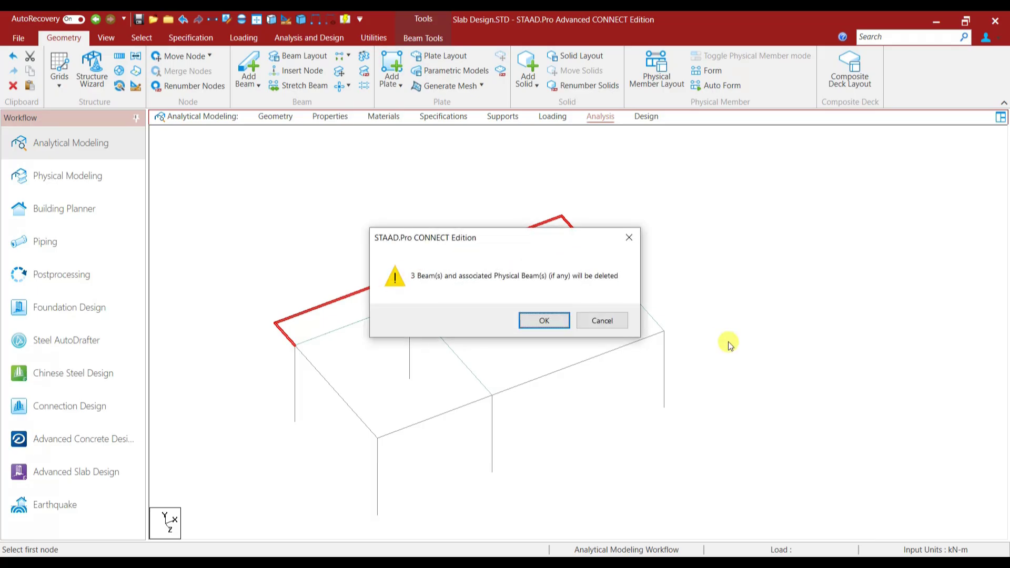
{"action": "left_click", "coordinate": [542, 319]}
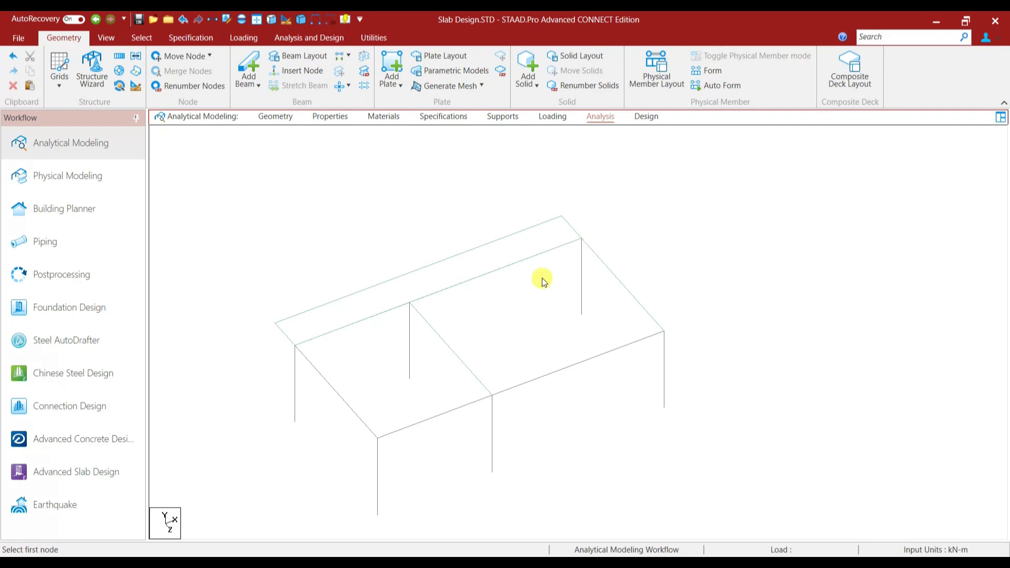
Mesh the 4 m bay's plate with polygonal meshing and quadrilateral elements, using 10 divisions on the 5 m sides and 8 on the 4 m sides.
{"action": "left_click", "coordinate": [141, 38]}
{"action": "left_click", "coordinate": [70, 74]}
{"action": "left_click", "coordinate": [399, 372]}
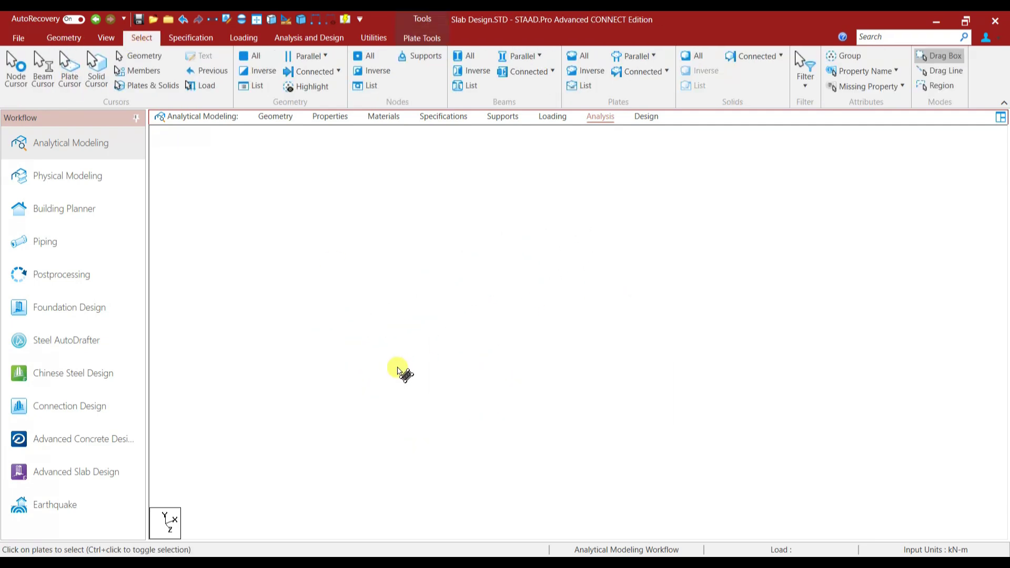
{"action": "right_click", "coordinate": [398, 370]}
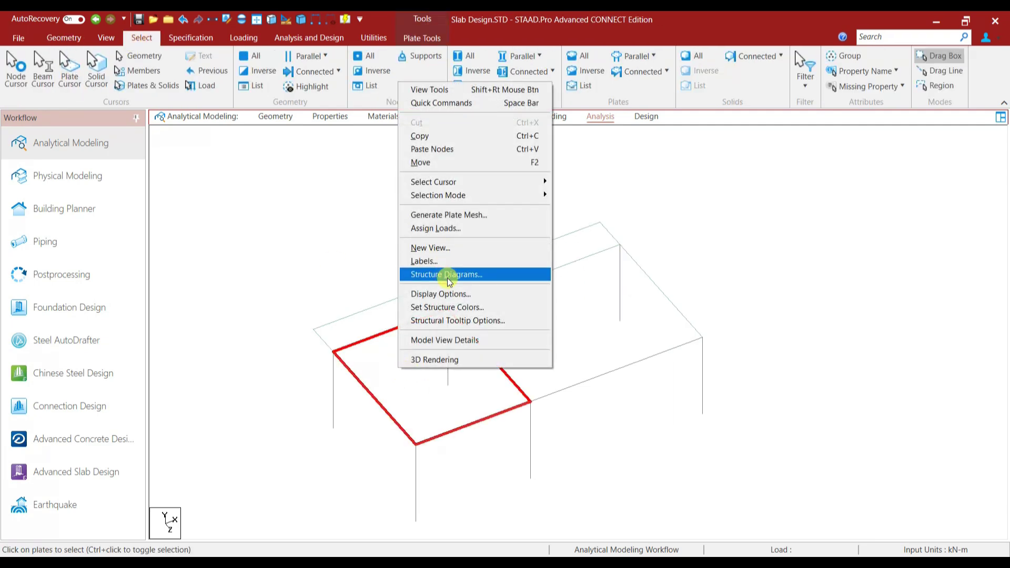
{"action": "left_click", "coordinate": [449, 215]}
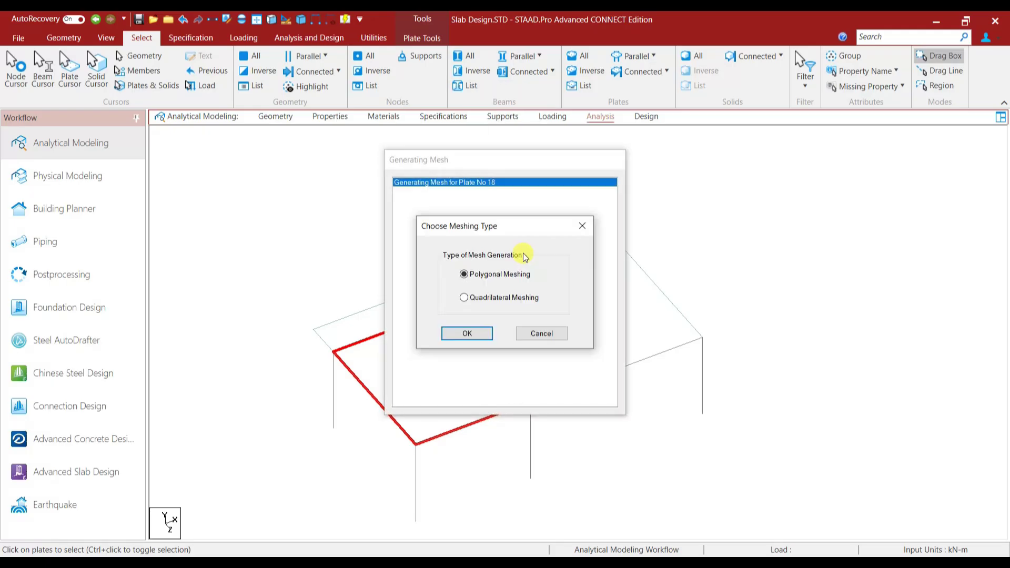
{"action": "left_click", "coordinate": [467, 334]}
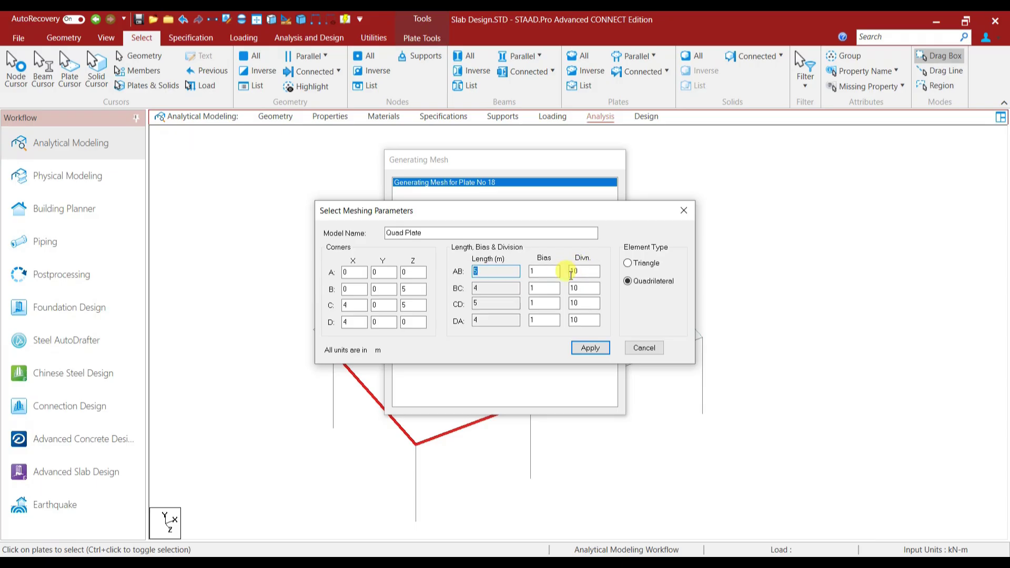
{"action": "type", "text": "8"}
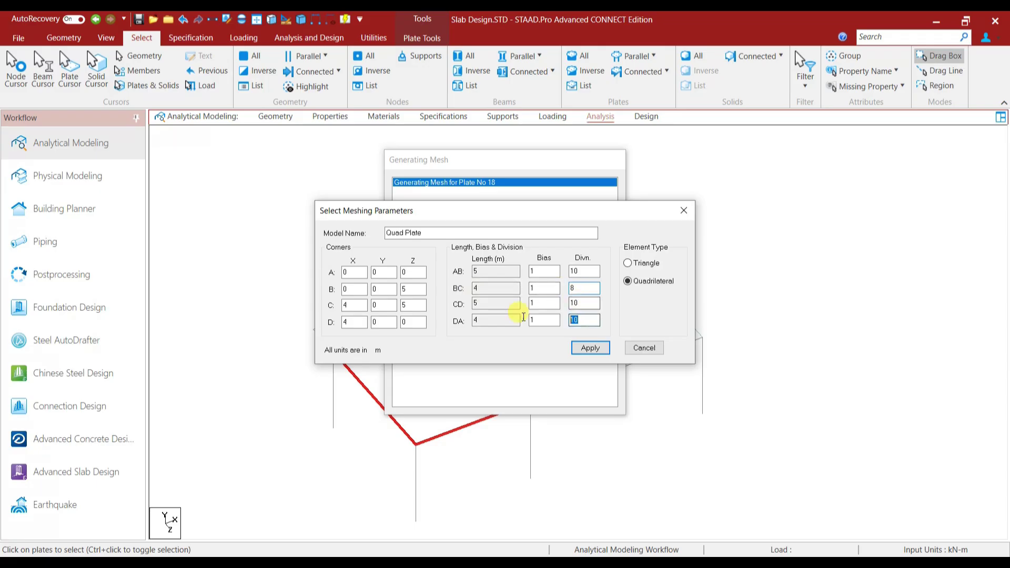
{"action": "left_click", "coordinate": [596, 352]}
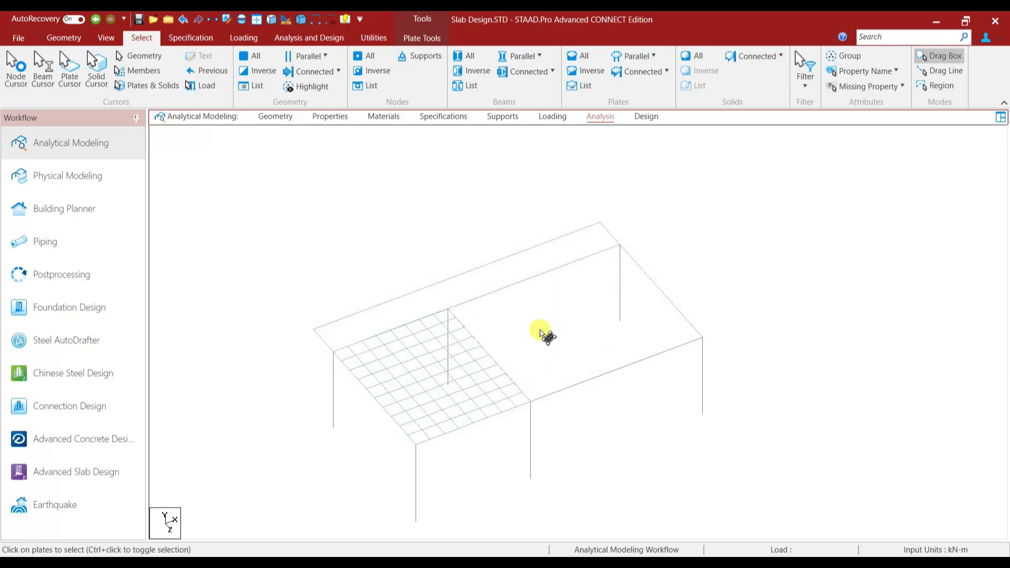
Mesh the 6 m bay's plate with polygonal meshing and quadrilateral elements, using 10 divisions on the 5 m sides and 12 on the 6 m sides.
{"action": "right_click", "coordinate": [550, 324]}
{"action": "left_click", "coordinate": [594, 170]}
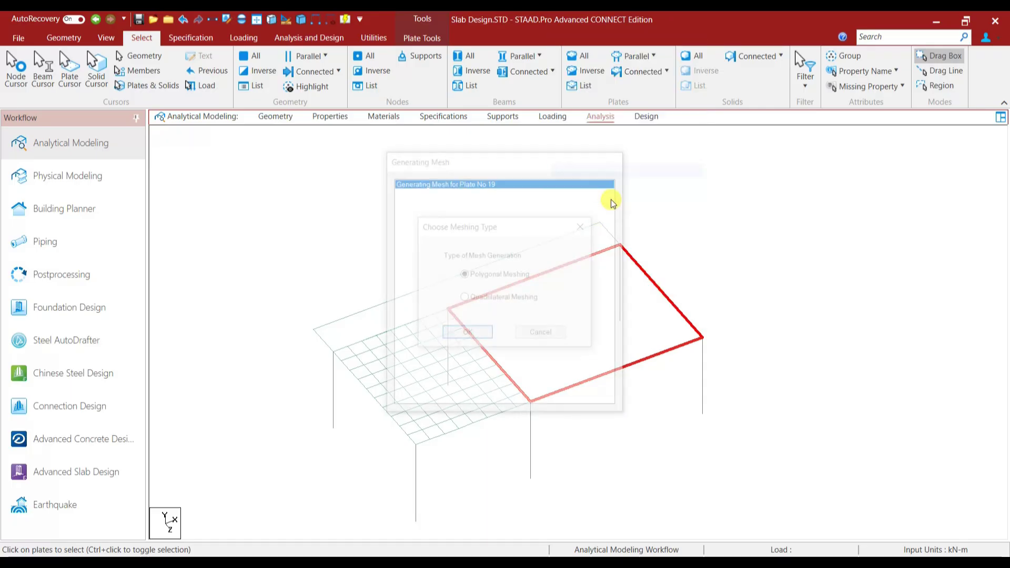
{"action": "left_click", "coordinate": [467, 333]}
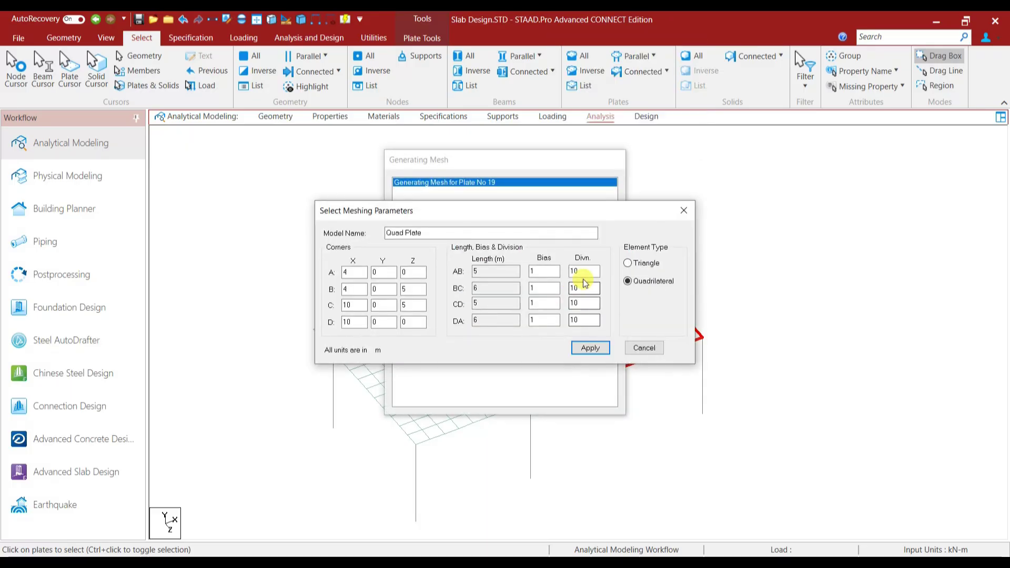
{"action": "key", "text": "Tab"}
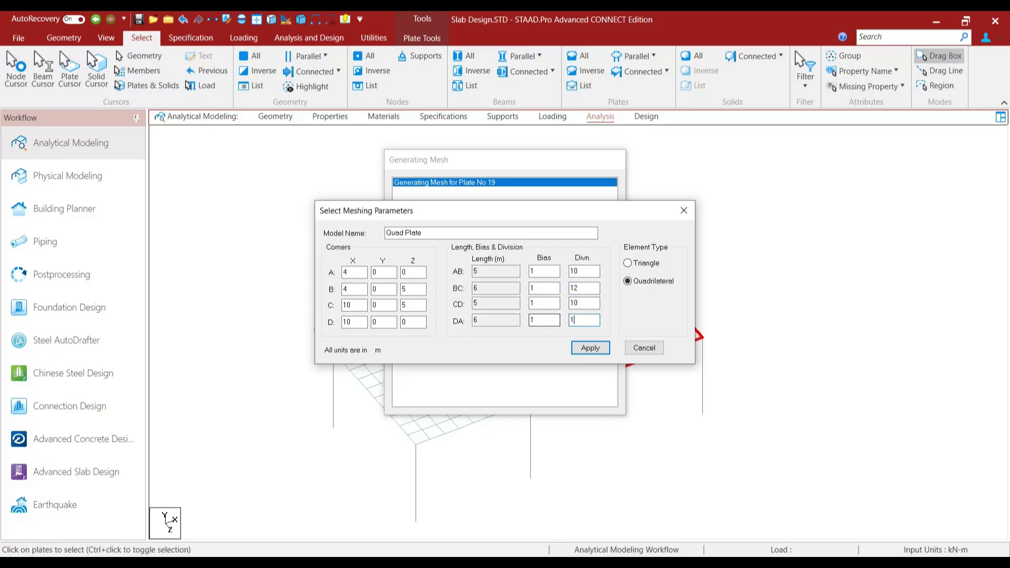
{"action": "left_click", "coordinate": [591, 349]}
Measure the spacing between adjacent mesh nodes at two places along the rear edge of the 4 m bay.
{"action": "left_click", "coordinate": [309, 337]}
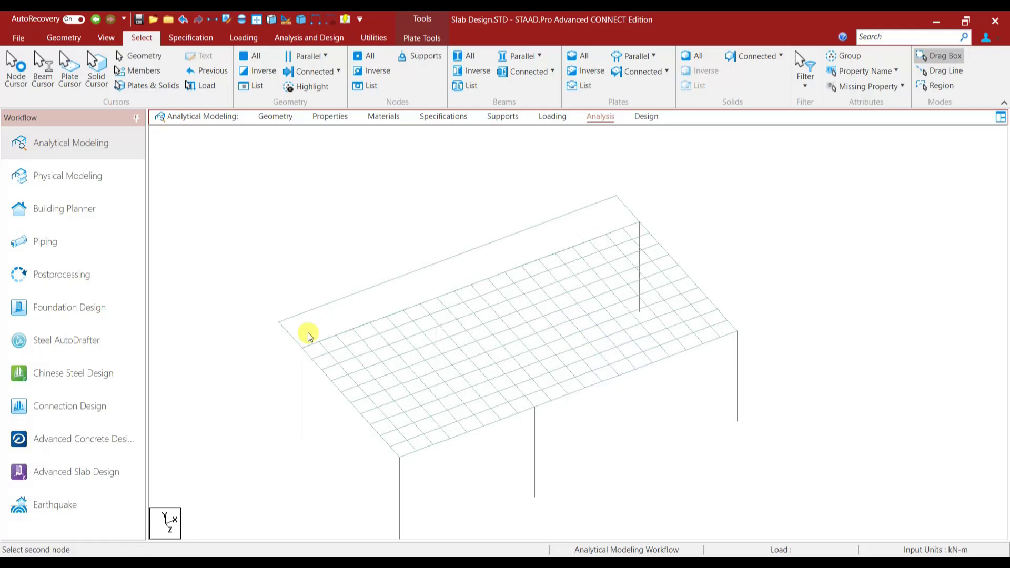
{"action": "left_click", "coordinate": [316, 23]}
{"action": "left_click", "coordinate": [319, 344]}
{"action": "left_click", "coordinate": [337, 335]}
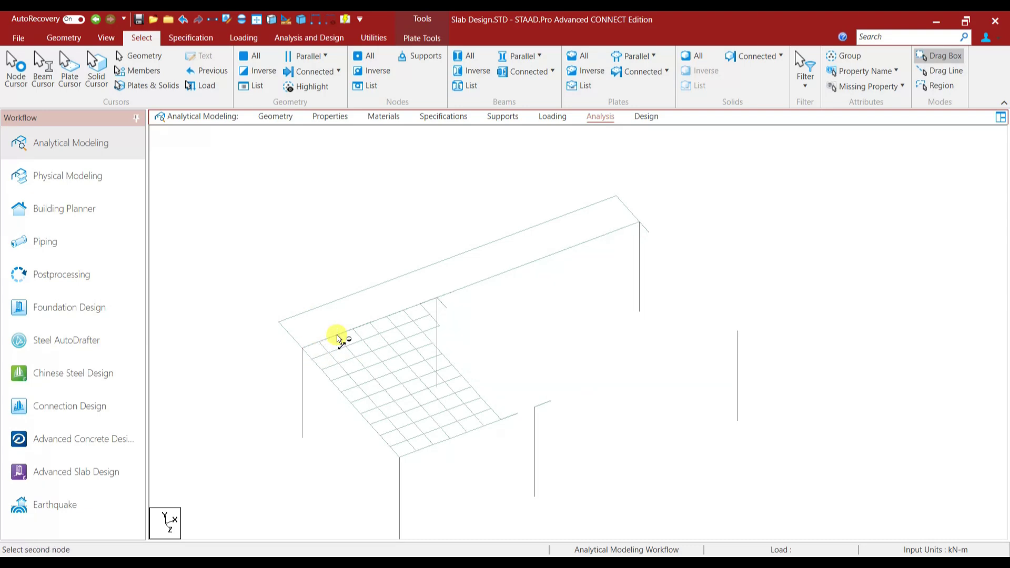
{"action": "left_click", "coordinate": [353, 330]}
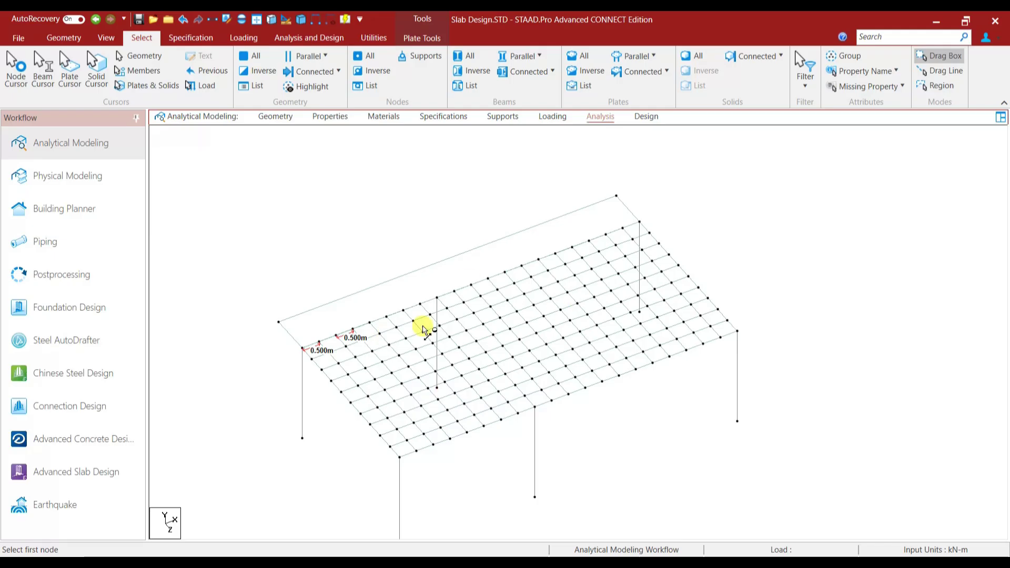
Mesh the overhang strip's plate with polygonal meshing and quadrilateral elements, using 2 divisions on the 1.2 m sides and 20 on the 10 m sides.
{"action": "left_click", "coordinate": [70, 68]}
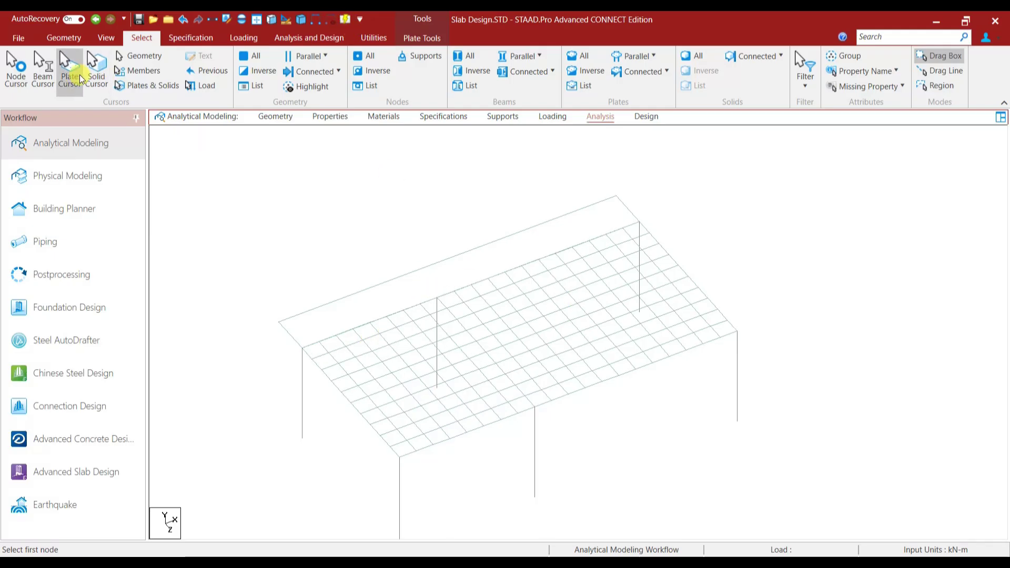
{"action": "left_click", "coordinate": [452, 277]}
{"action": "right_click", "coordinate": [454, 277]}
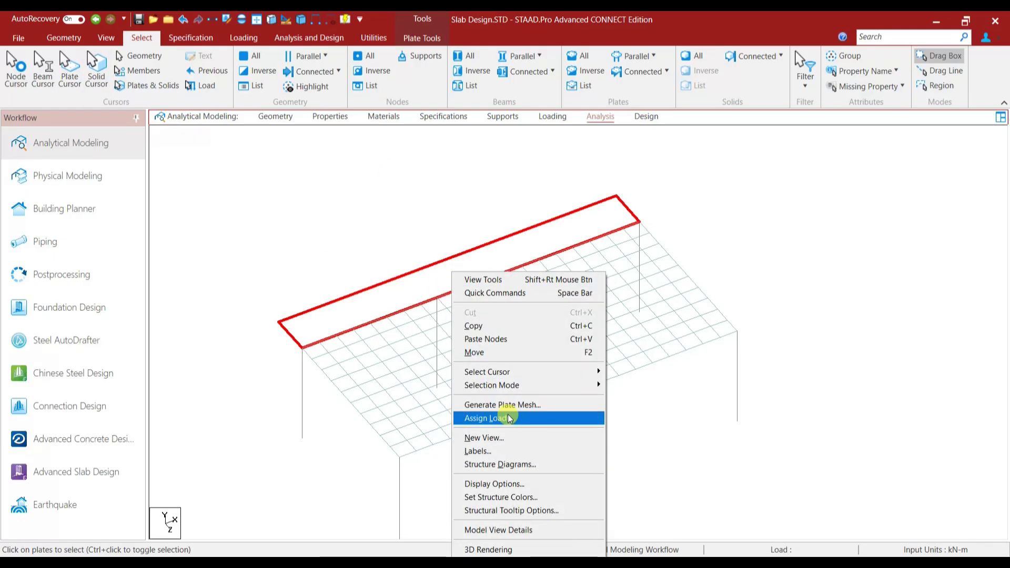
{"action": "left_click", "coordinate": [521, 403]}
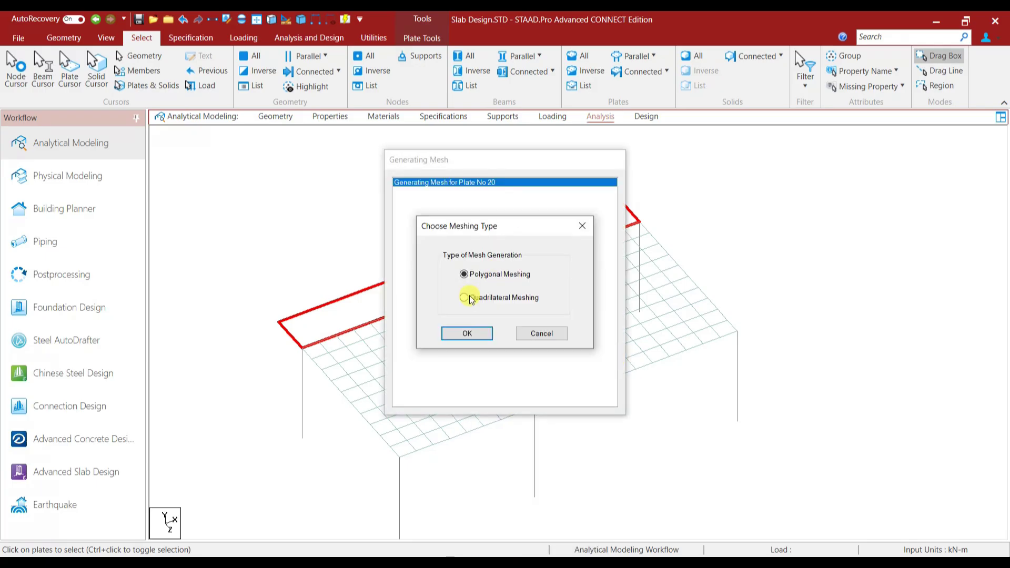
{"action": "left_click", "coordinate": [476, 341]}
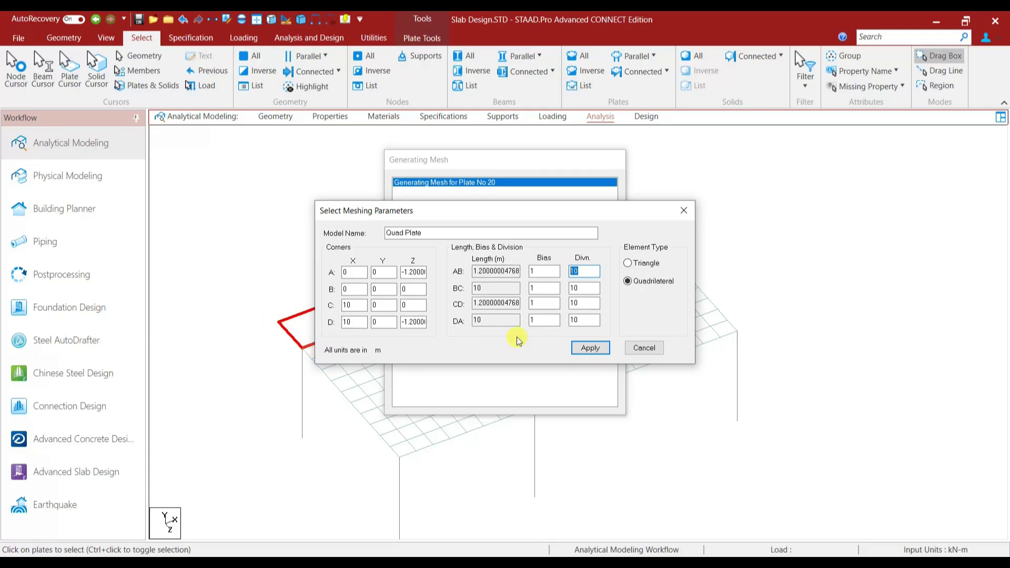
{"action": "double_click", "coordinate": [581, 289]}
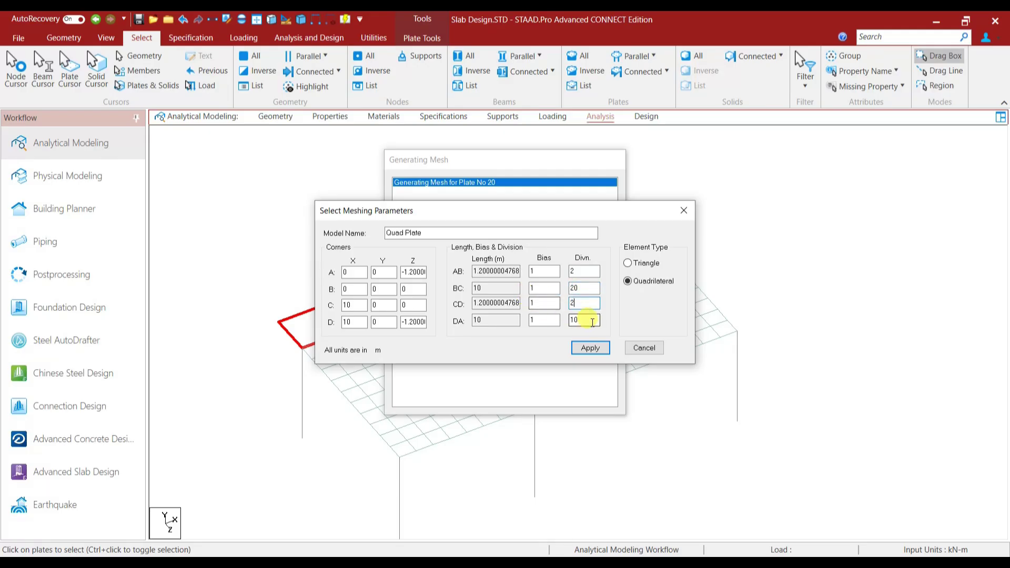
{"action": "left_click", "coordinate": [590, 348]}
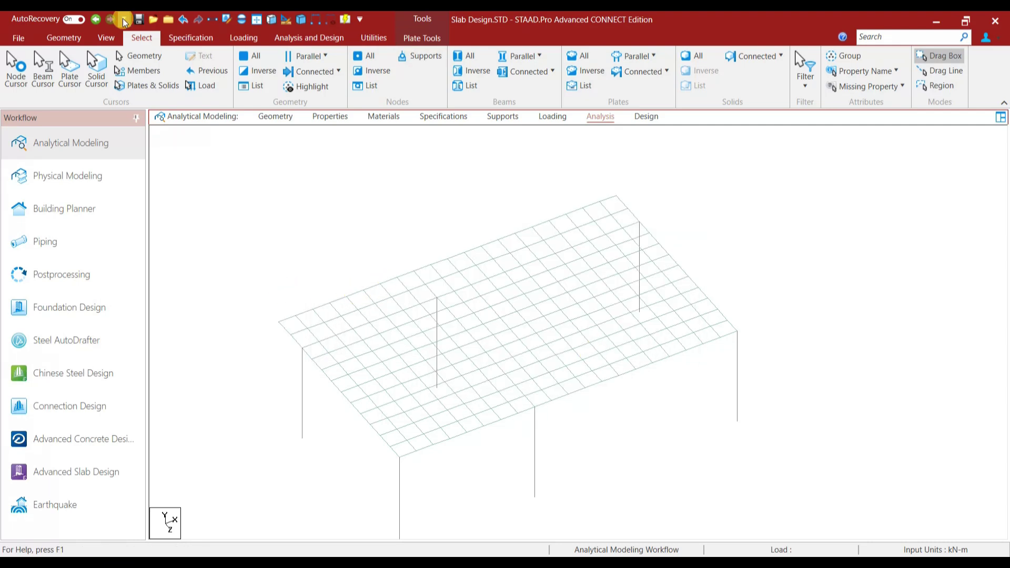
Check the model for multiple disconnected structures and highlight Structure 1.
{"action": "left_click", "coordinate": [374, 37]}
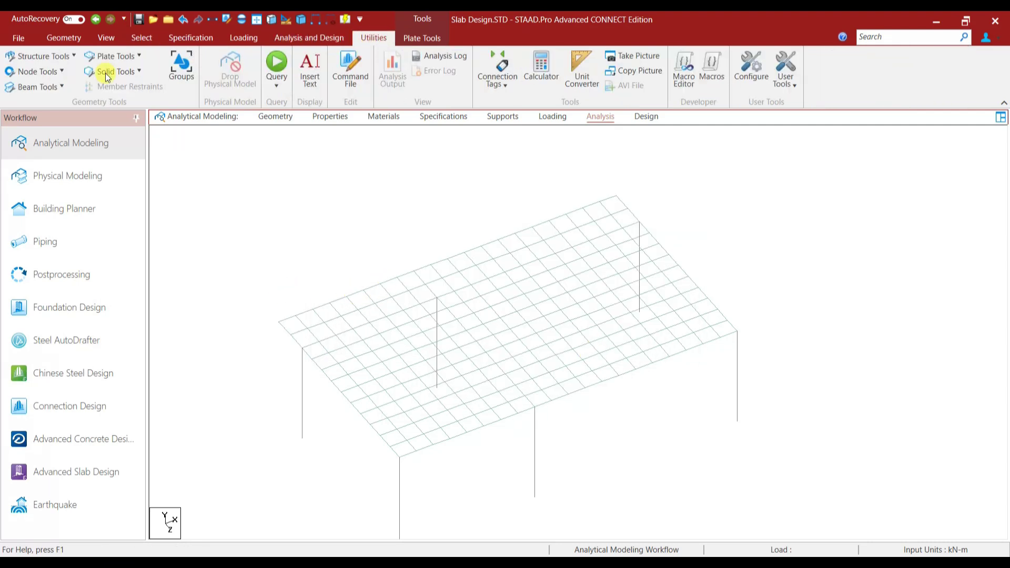
{"action": "left_click", "coordinate": [74, 55]}
{"action": "left_click", "coordinate": [63, 71]}
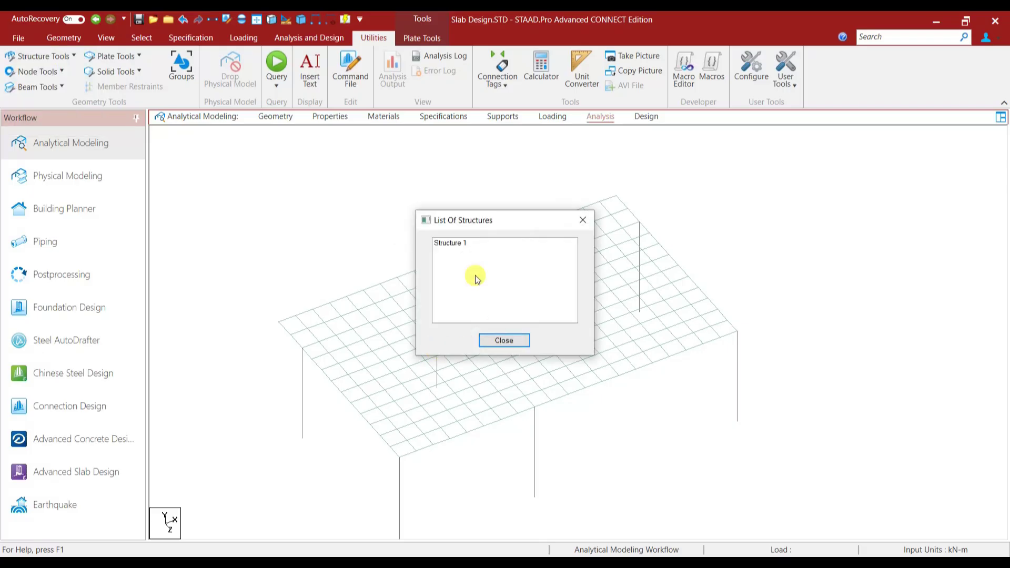
{"action": "left_click", "coordinate": [460, 245]}
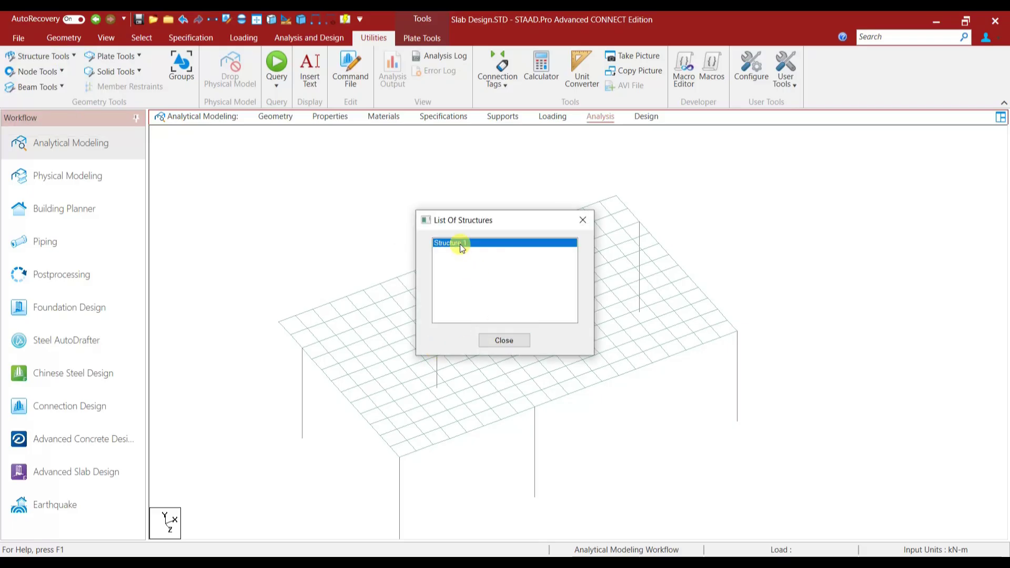
{"action": "left_click", "coordinate": [503, 341]}
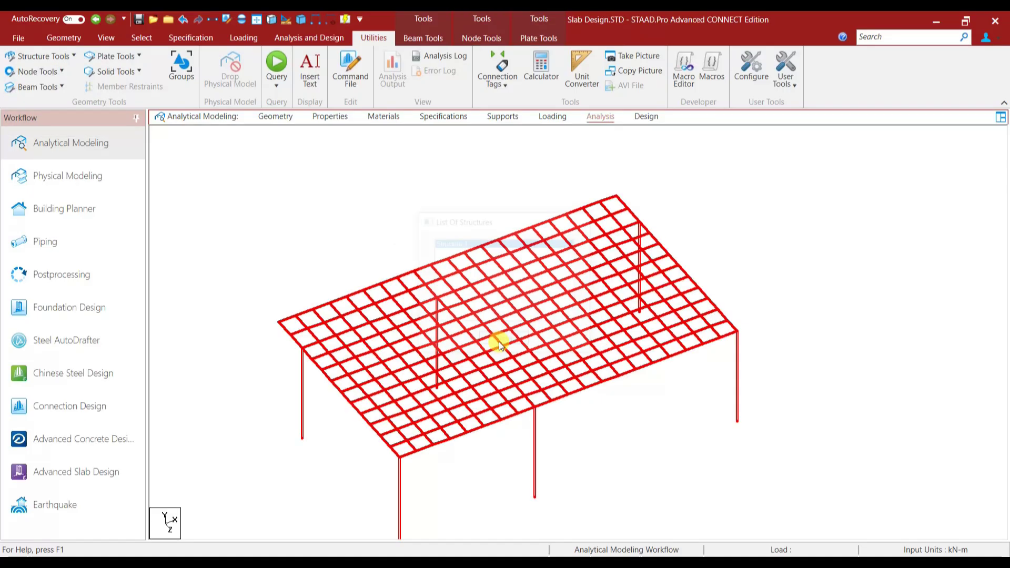
Check the whole structure for improper connections between members and plate elements.
{"action": "left_click", "coordinate": [45, 56]}
{"action": "left_click", "coordinate": [50, 87]}
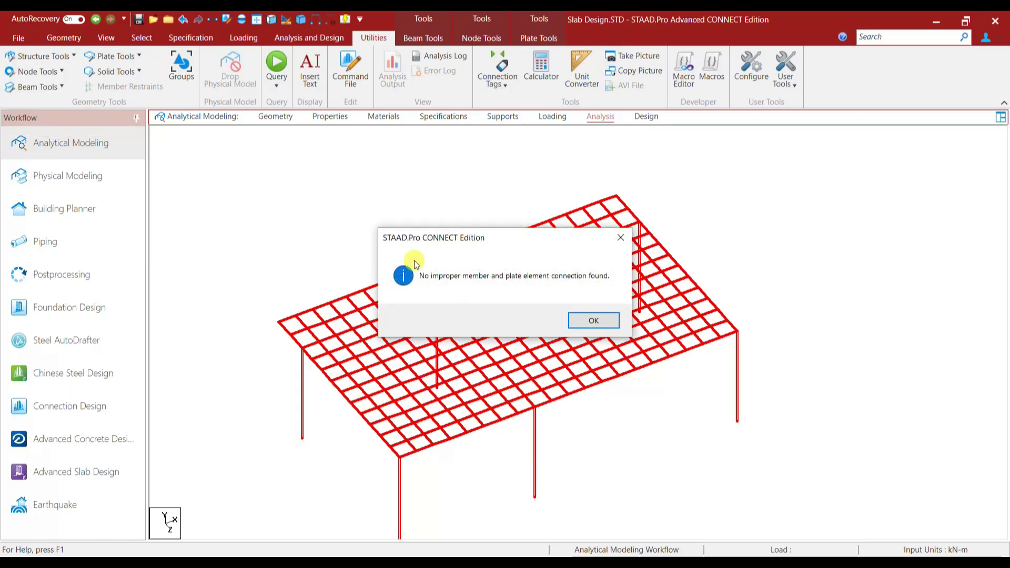
{"action": "left_click", "coordinate": [586, 320]}
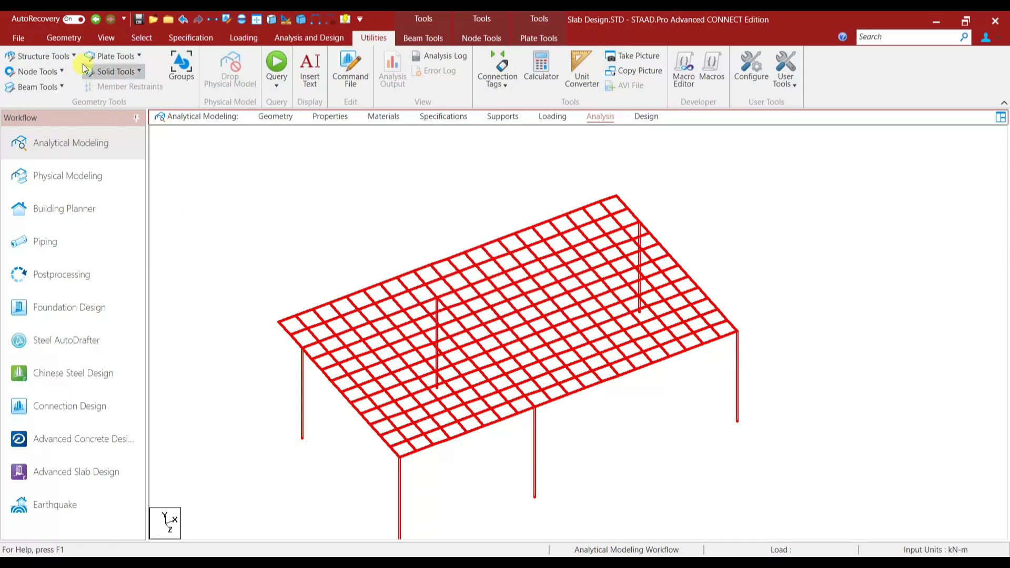
Run the duplicate node removal on the model with a tolerance of 0.001 m.
{"action": "left_click", "coordinate": [43, 55]}
{"action": "left_click", "coordinate": [37, 71]}
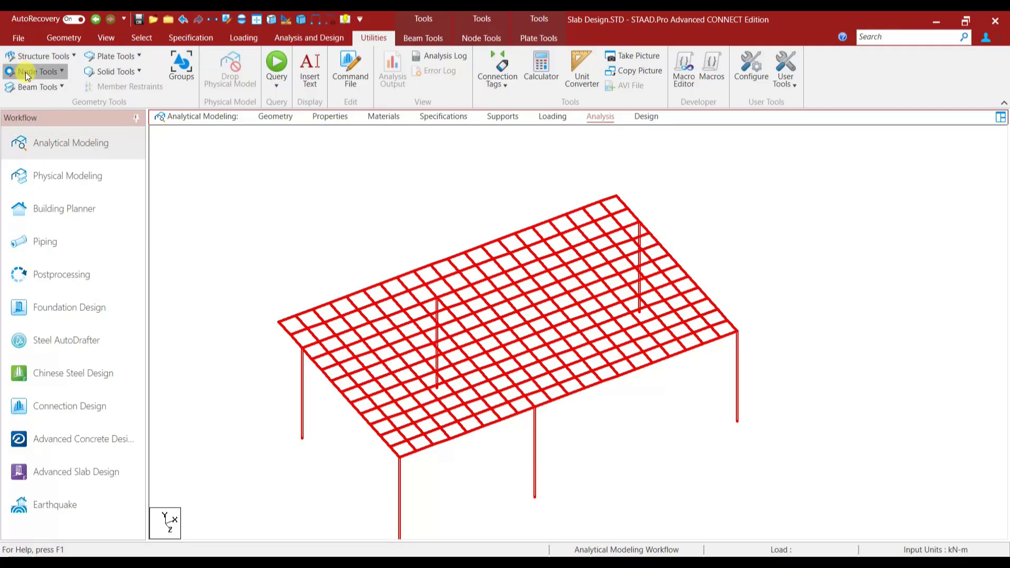
{"action": "left_click", "coordinate": [63, 102]}
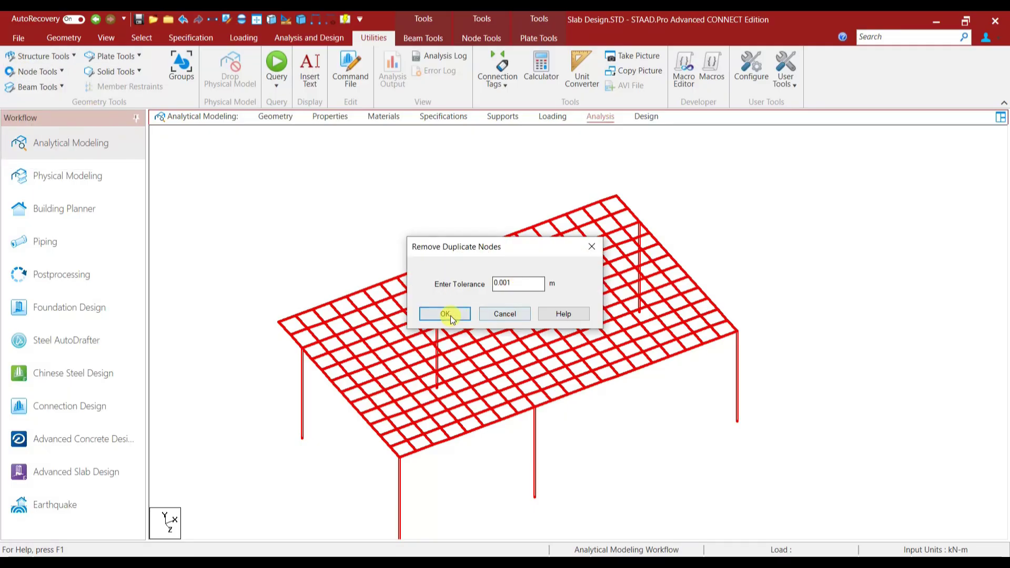
{"action": "left_click", "coordinate": [451, 316]}
{"action": "left_click", "coordinate": [558, 323]}
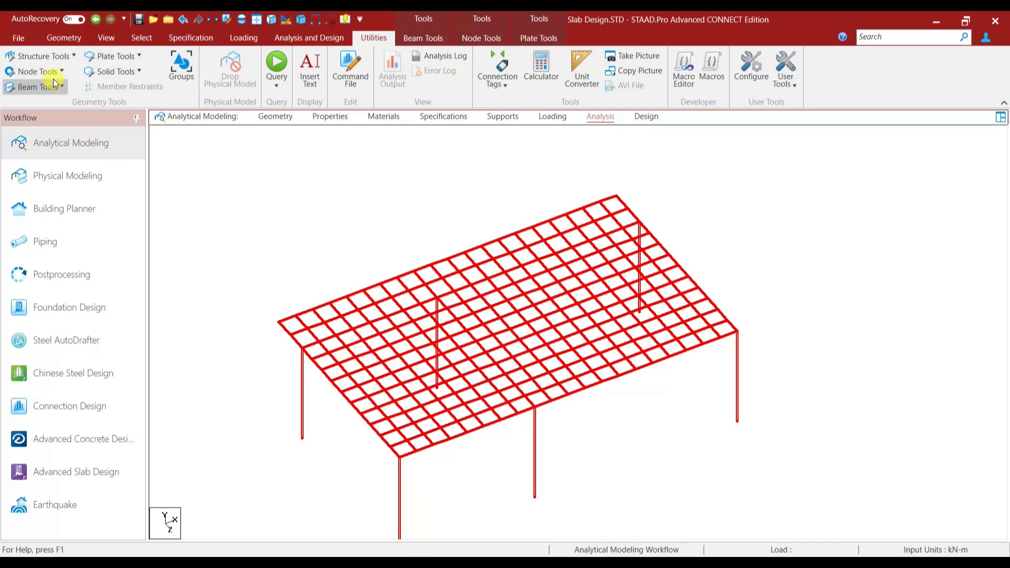
Check the model for orphan nodes.
{"action": "left_click", "coordinate": [52, 71]}
{"action": "left_click", "coordinate": [64, 106]}
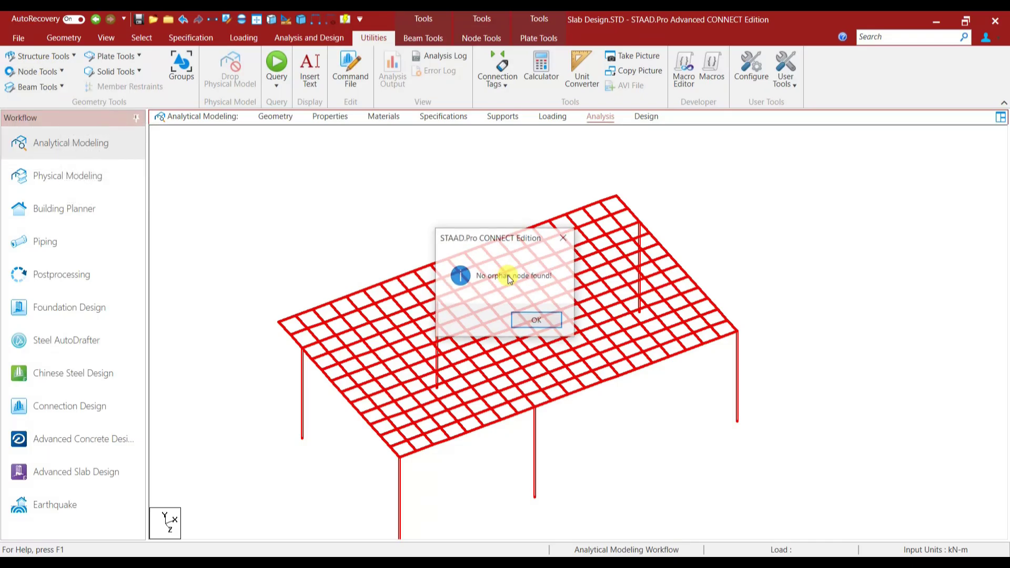
{"action": "left_click", "coordinate": [525, 314]}
Check the model for duplicate beams and for overlapping collinear beams.
{"action": "left_click", "coordinate": [49, 87]}
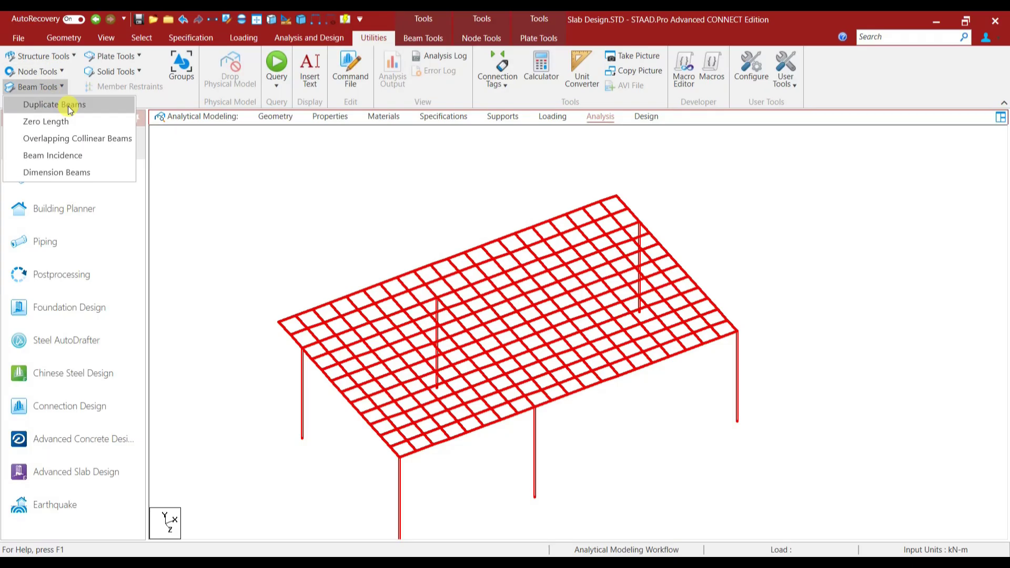
{"action": "left_click", "coordinate": [70, 106]}
{"action": "left_click", "coordinate": [546, 316]}
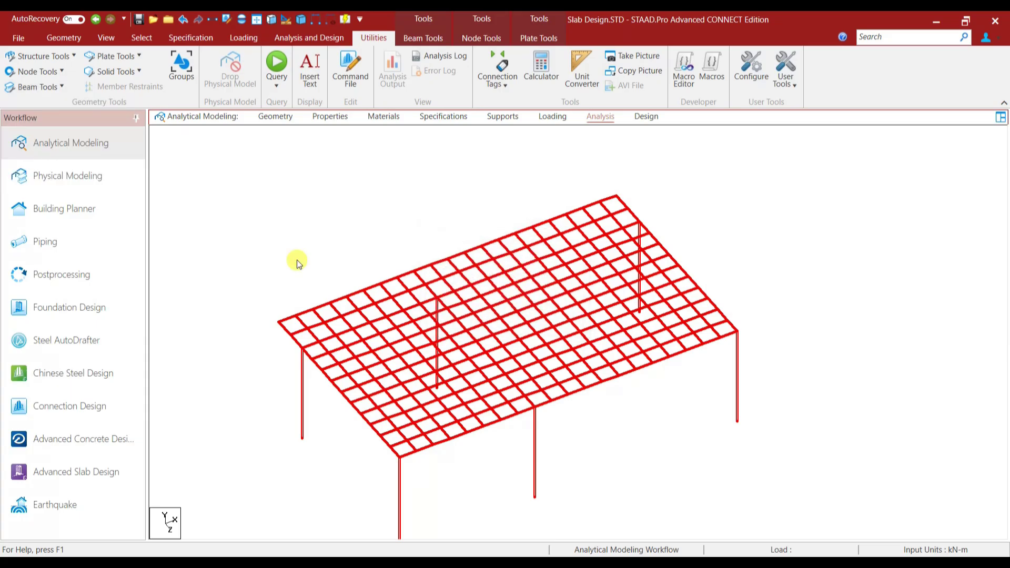
{"action": "left_click", "coordinate": [38, 87]}
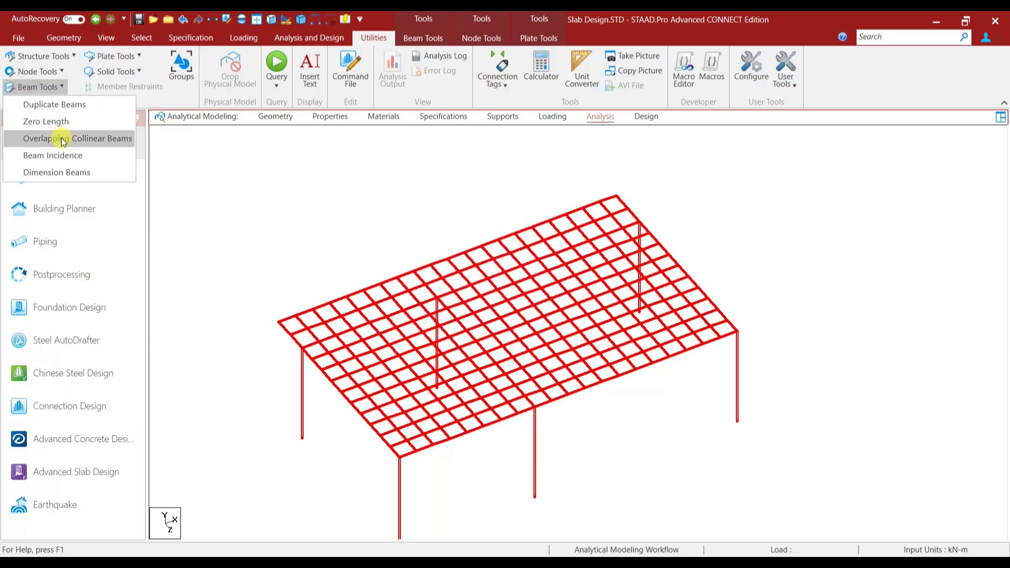
{"action": "left_click", "coordinate": [62, 140]}
{"action": "left_click", "coordinate": [548, 318]}
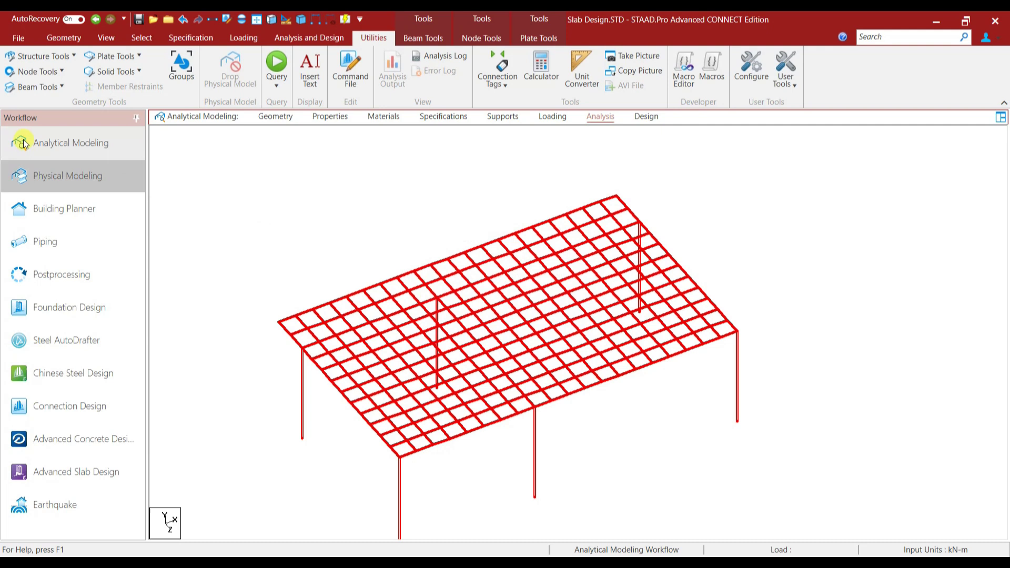
Check the slab mesh for duplicate plates and overlapping plates, and clear the selection of the structure.
{"action": "left_click", "coordinate": [30, 85]}
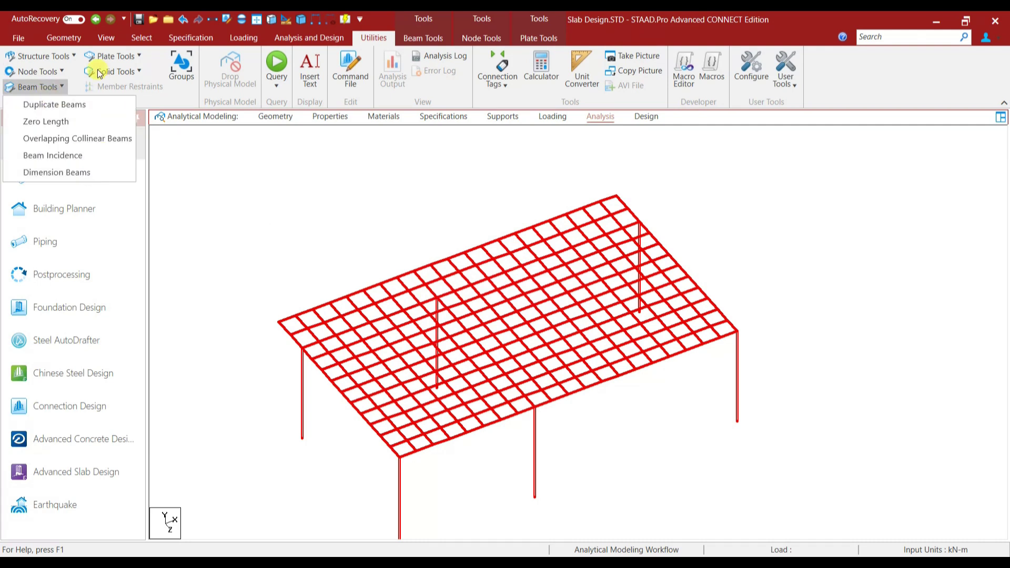
{"action": "left_click", "coordinate": [112, 55]}
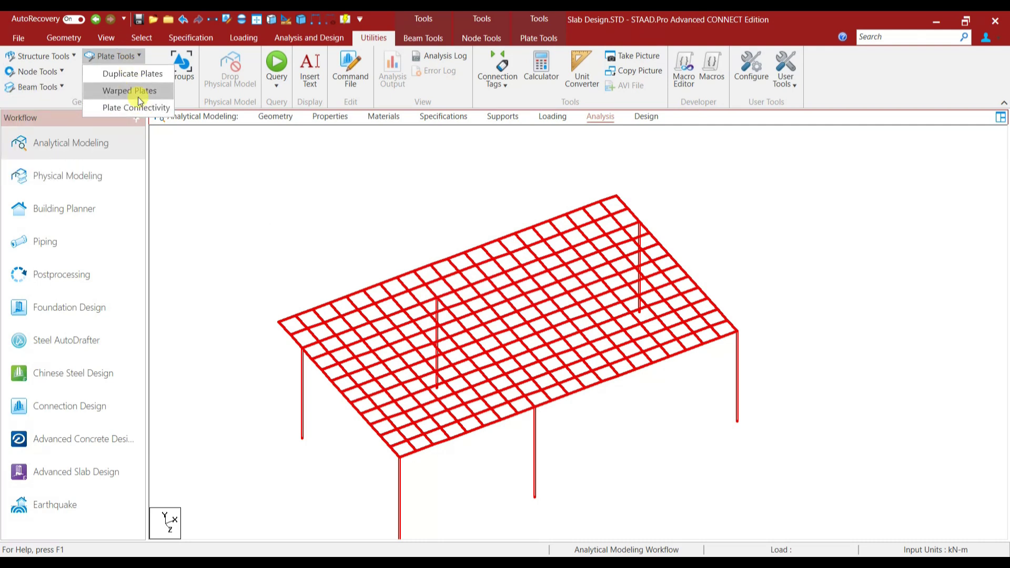
{"action": "left_click", "coordinate": [134, 73]}
{"action": "left_click", "coordinate": [535, 317]}
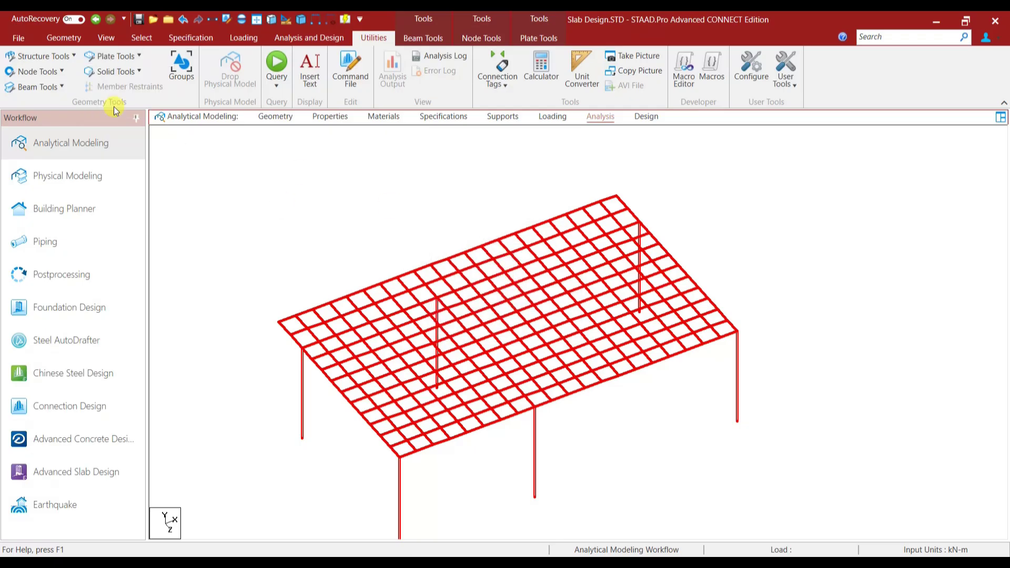
{"action": "left_click", "coordinate": [118, 59]}
{"action": "left_click", "coordinate": [131, 105]}
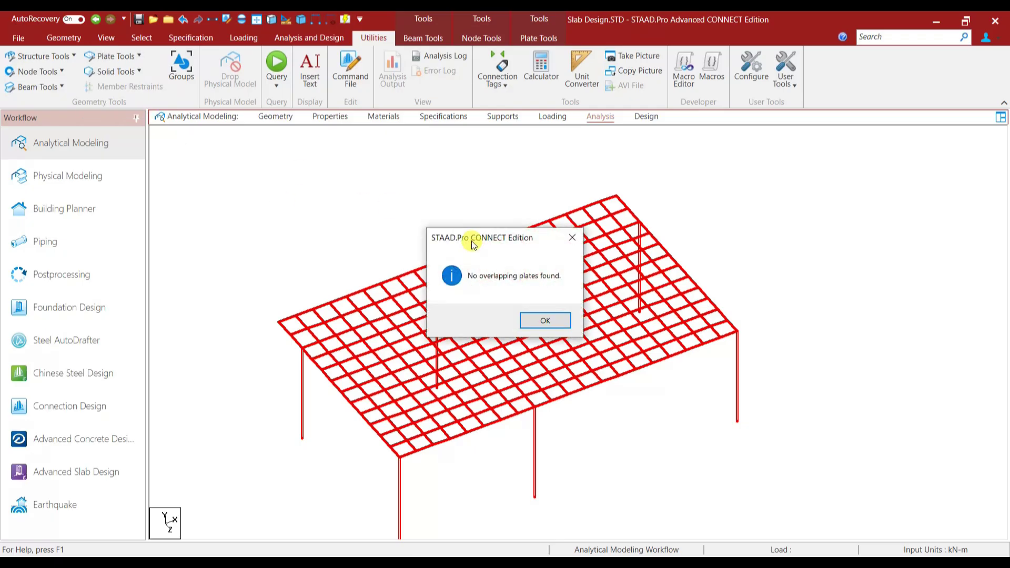
{"action": "left_click", "coordinate": [544, 317]}
{"action": "left_click", "coordinate": [743, 254]}
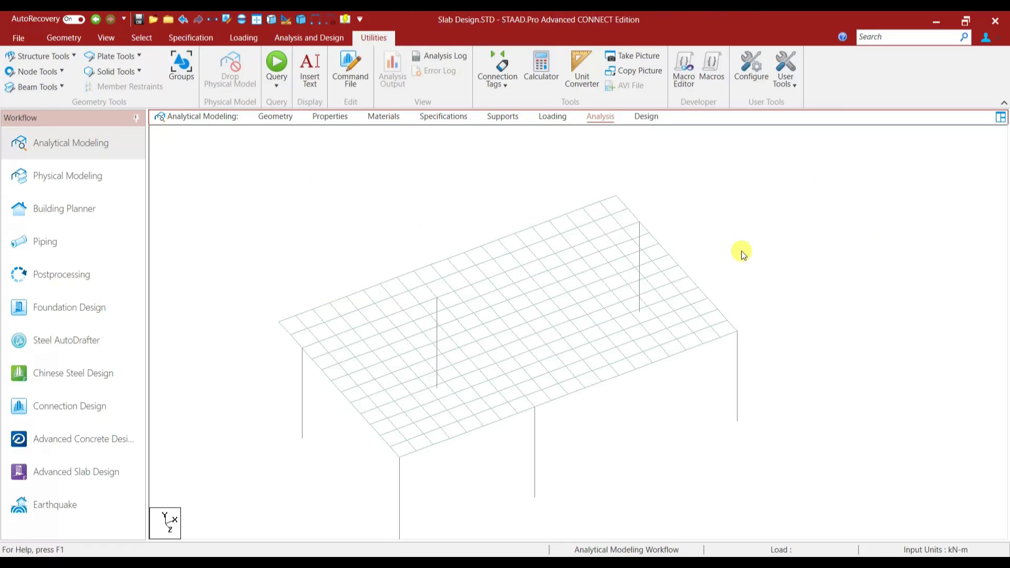
Define a rectangular concrete section with YD 0.45 m and ZD 0.3 m.
{"action": "left_click", "coordinate": [327, 119]}
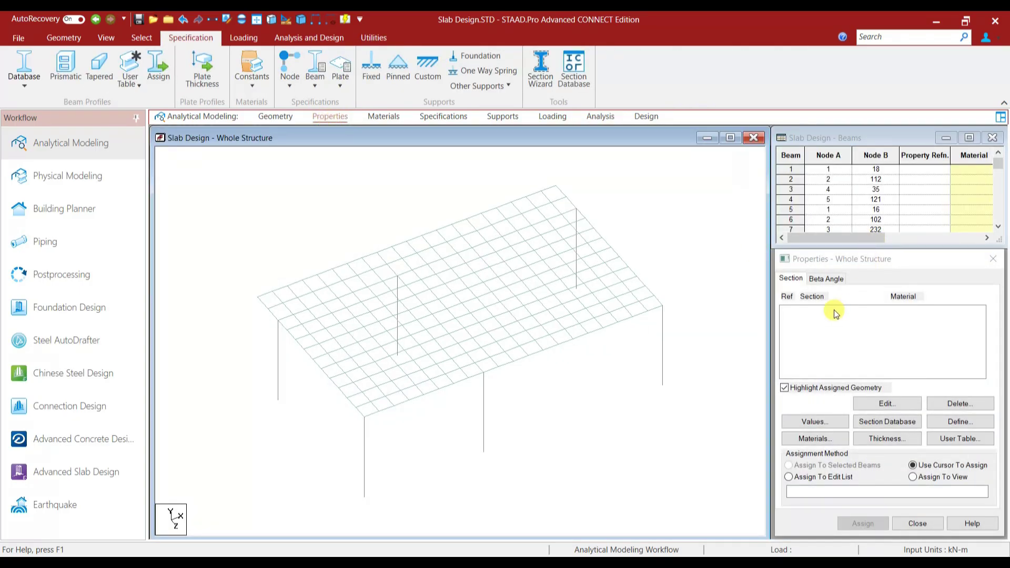
{"action": "left_click", "coordinate": [959, 422]}
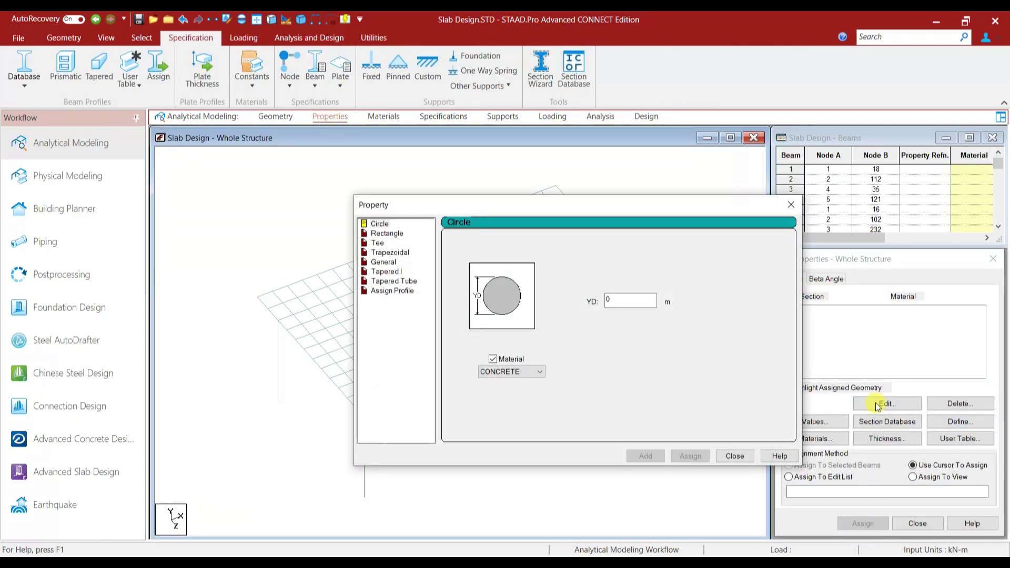
{"action": "left_click", "coordinate": [400, 235]}
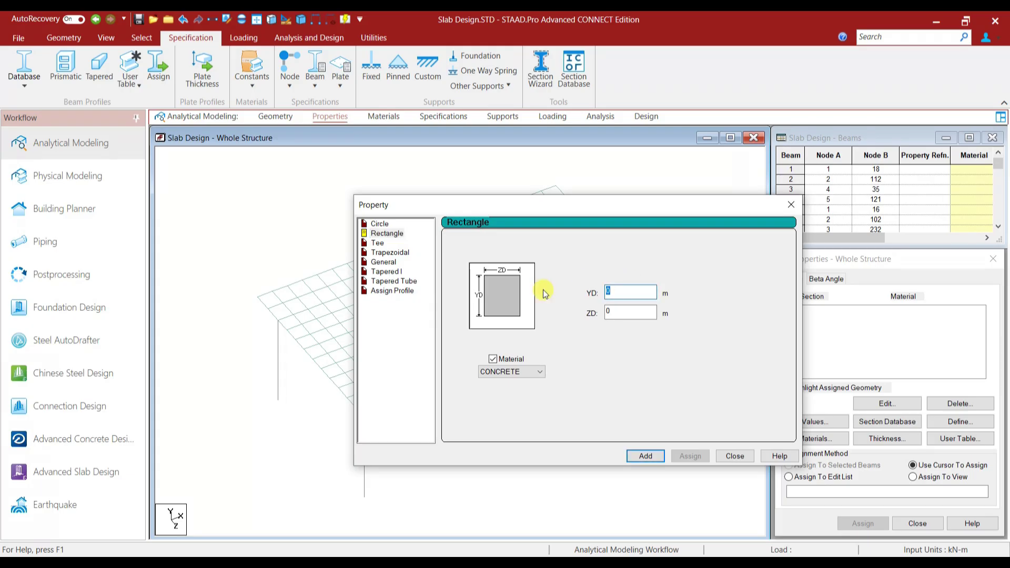
{"action": "left_click", "coordinate": [654, 296]}
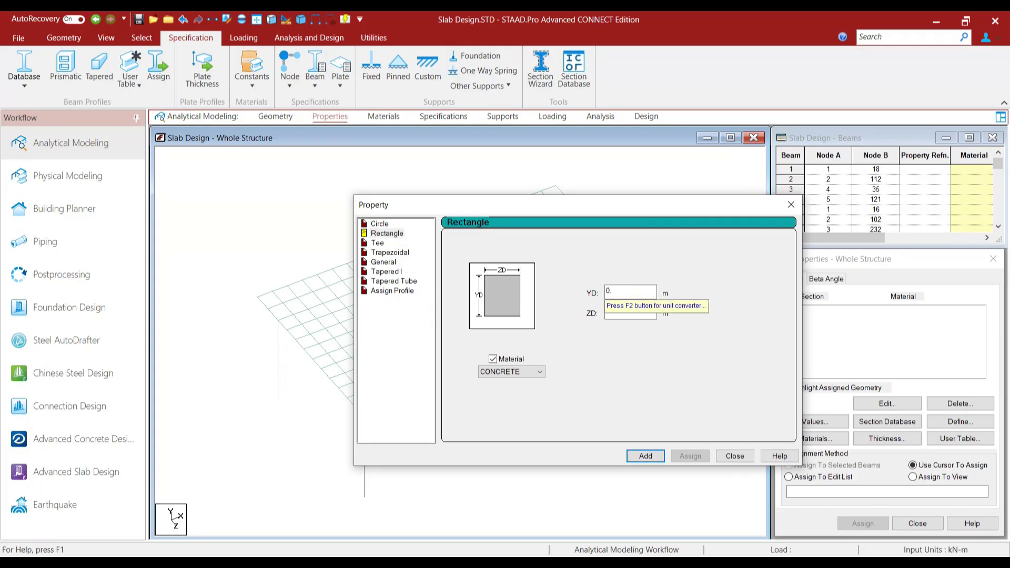
{"action": "left_click", "coordinate": [614, 313]}
{"action": "type", "text": ".3"}
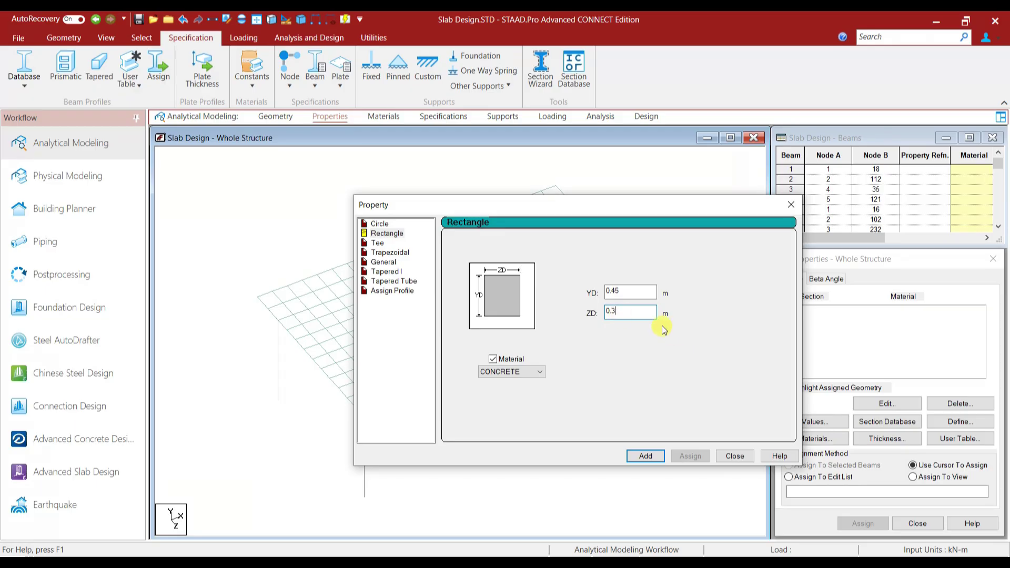
{"action": "left_click", "coordinate": [646, 457]}
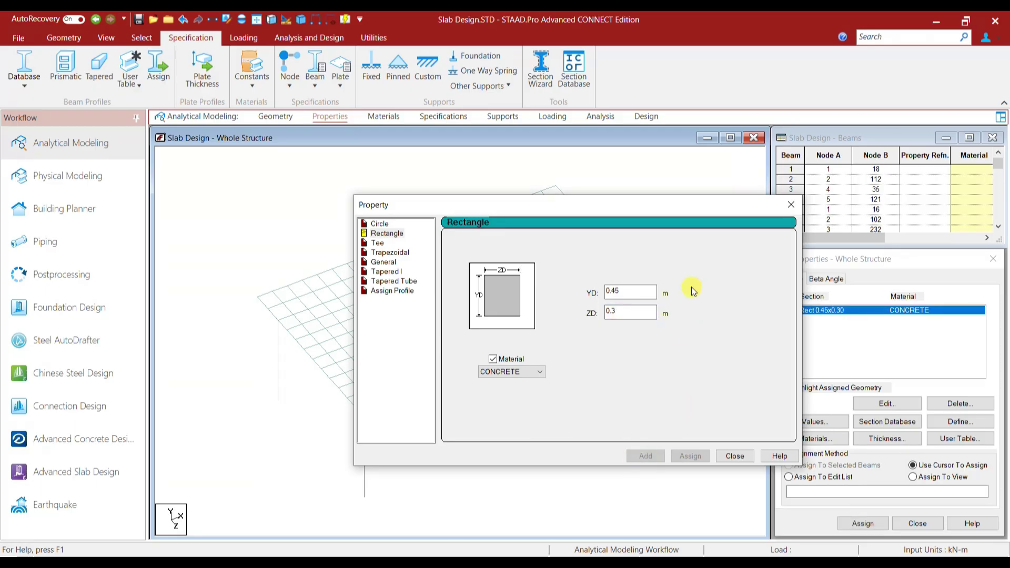
Define a second rectangular concrete section with YD 0.6 m and ZD 0.3 m, and finish defining sections.
{"action": "left_click_drag", "start_coordinate": [636, 212], "coordinate": [728, 232]}
{"action": "left_click", "coordinate": [718, 314]}
{"action": "type", "text": "6"}
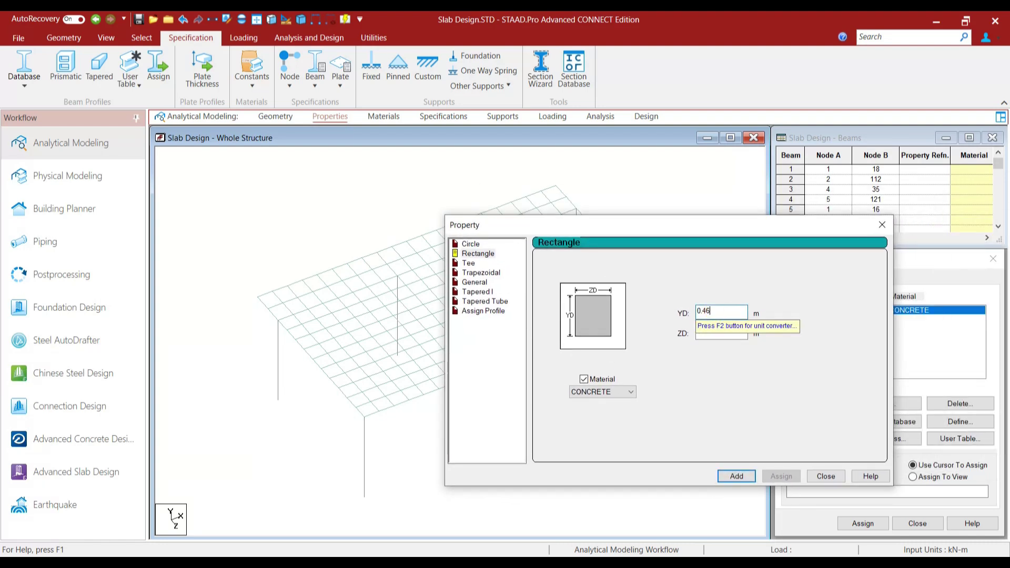
{"action": "key", "text": "BackSpace"}
{"action": "type", "text": "6"}
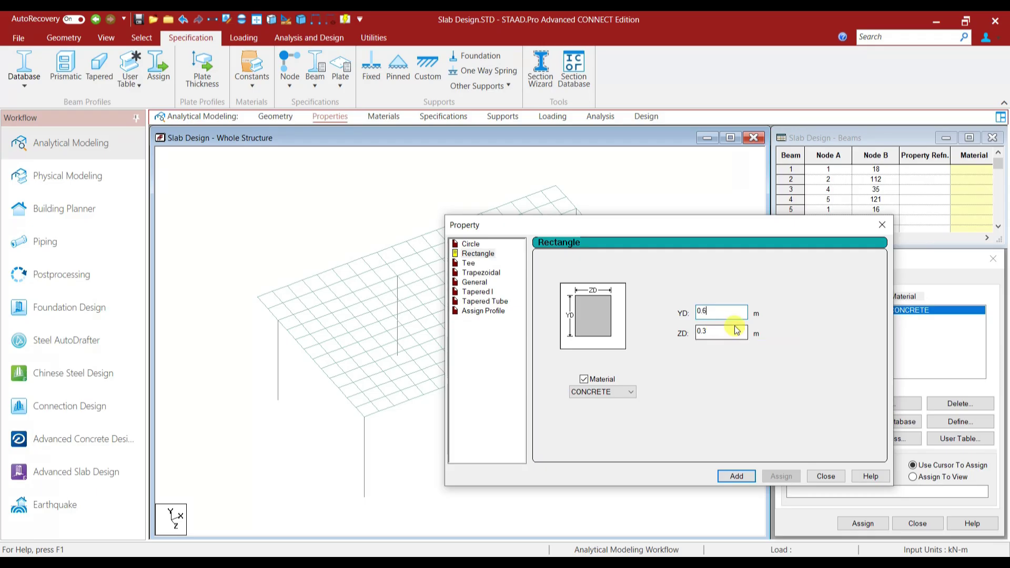
{"action": "left_click", "coordinate": [738, 477]}
{"action": "left_click", "coordinate": [825, 476]}
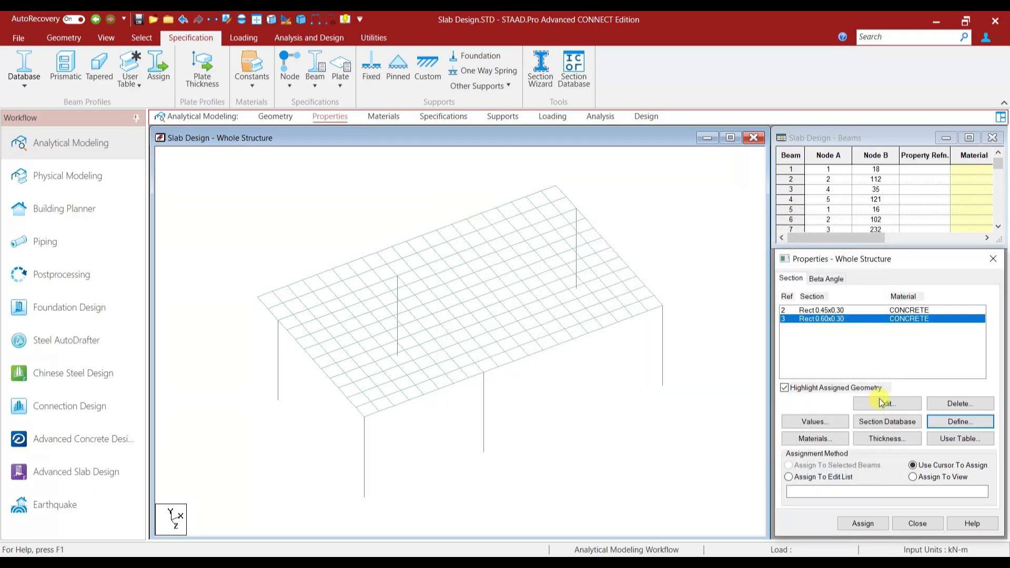
Define a concrete plate thickness of 0.15 m at all four nodes.
{"action": "left_click", "coordinate": [887, 438]}
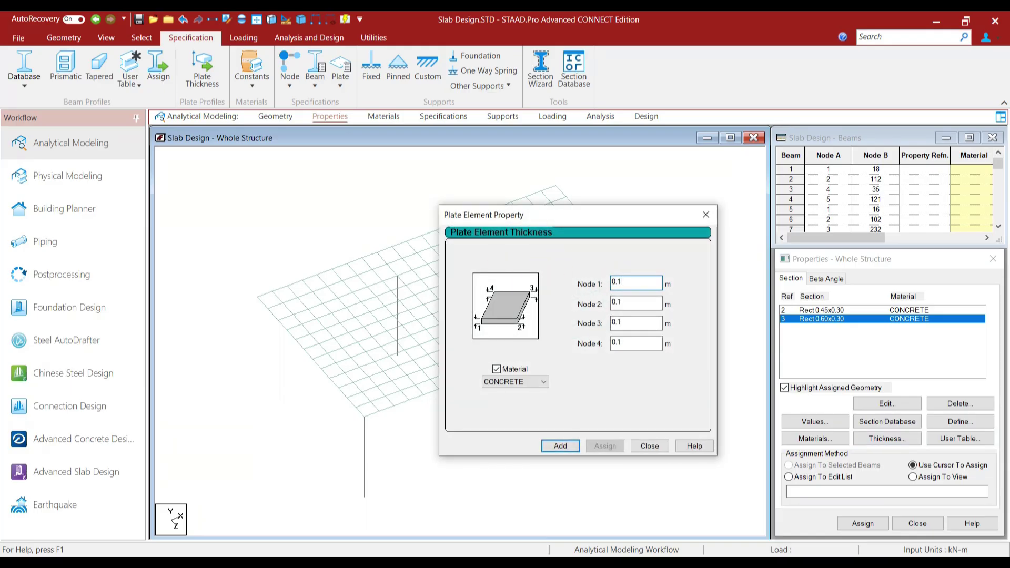
{"action": "left_click", "coordinate": [561, 446]}
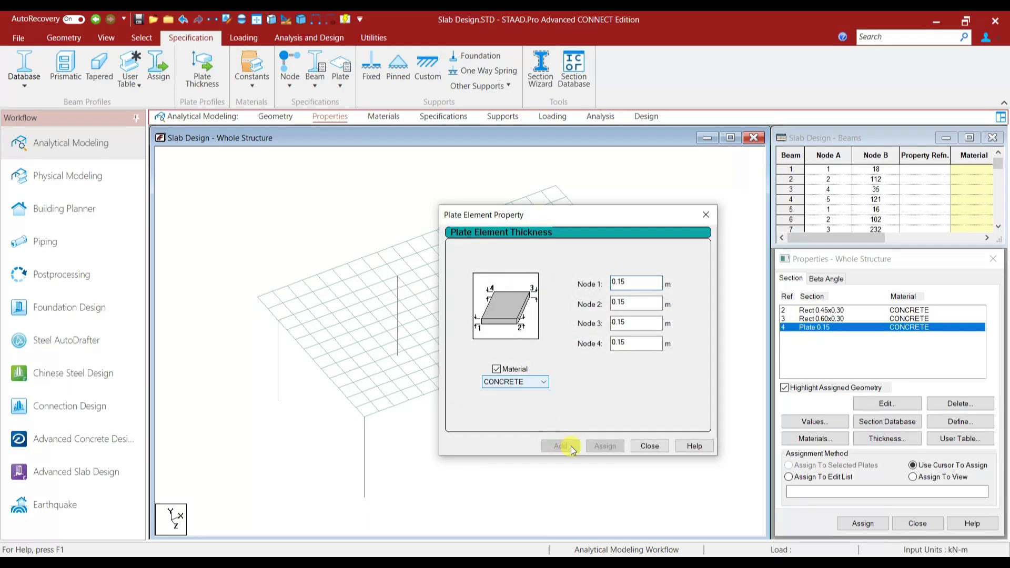
{"action": "left_click", "coordinate": [650, 446]}
Assign the Rect 0.45x0.30 section to all six columns.
{"action": "left_click", "coordinate": [829, 311]}
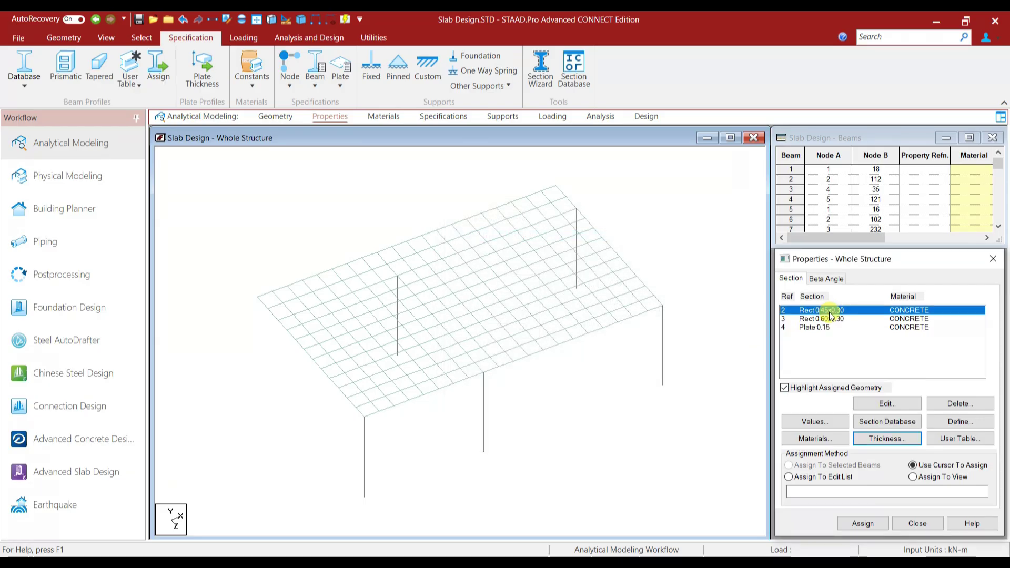
{"action": "left_click", "coordinate": [278, 369]}
{"action": "left_click", "coordinate": [398, 311], "text": "ctrl"}
{"action": "left_click", "coordinate": [862, 523]}
{"action": "left_click", "coordinate": [905, 434]}
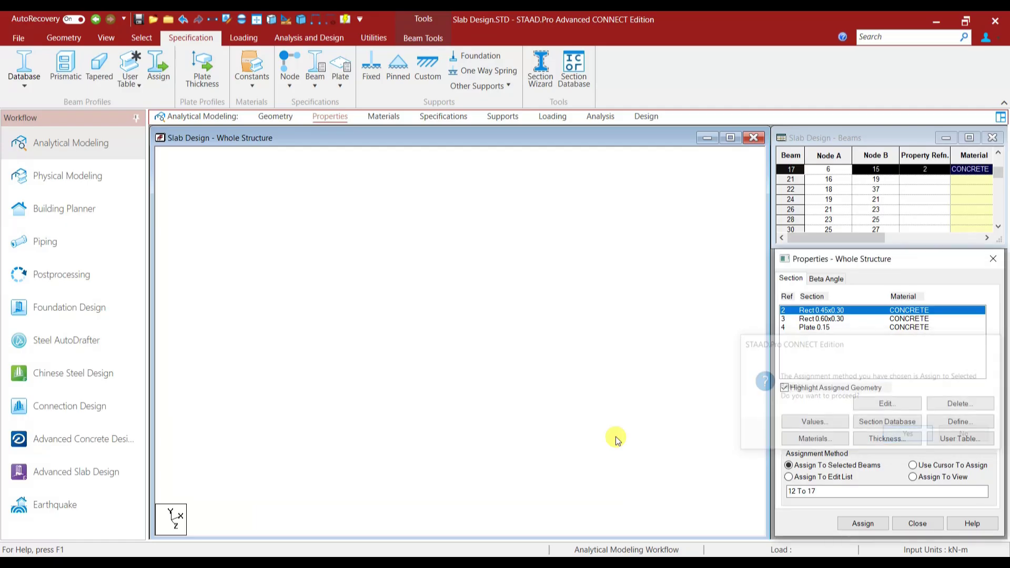
Assign the Rect 0.60x0.30 section to all beams parallel to the X and Z axes.
{"action": "left_click", "coordinate": [822, 320]}
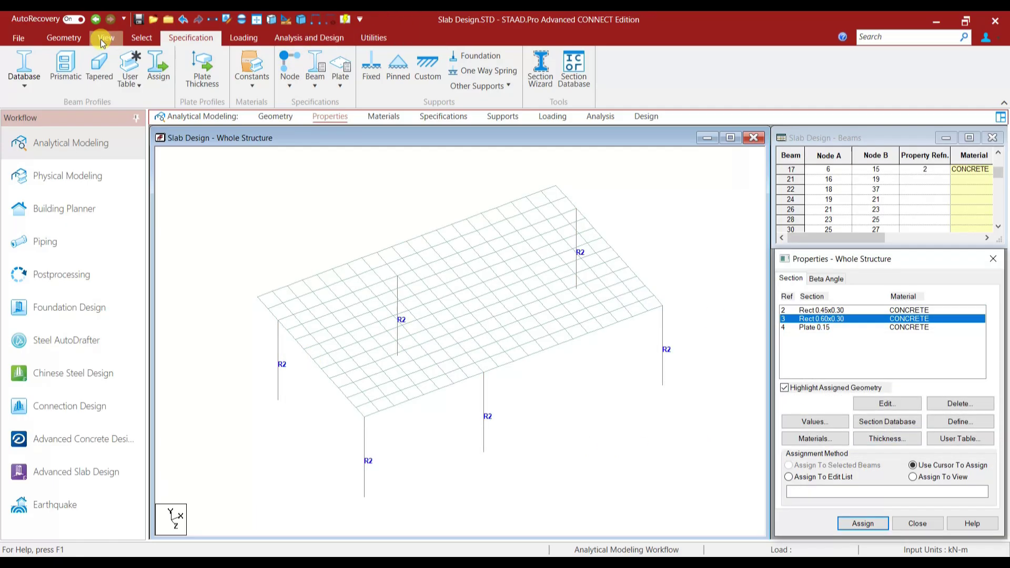
{"action": "left_click", "coordinate": [142, 37]}
{"action": "left_click", "coordinate": [522, 56]}
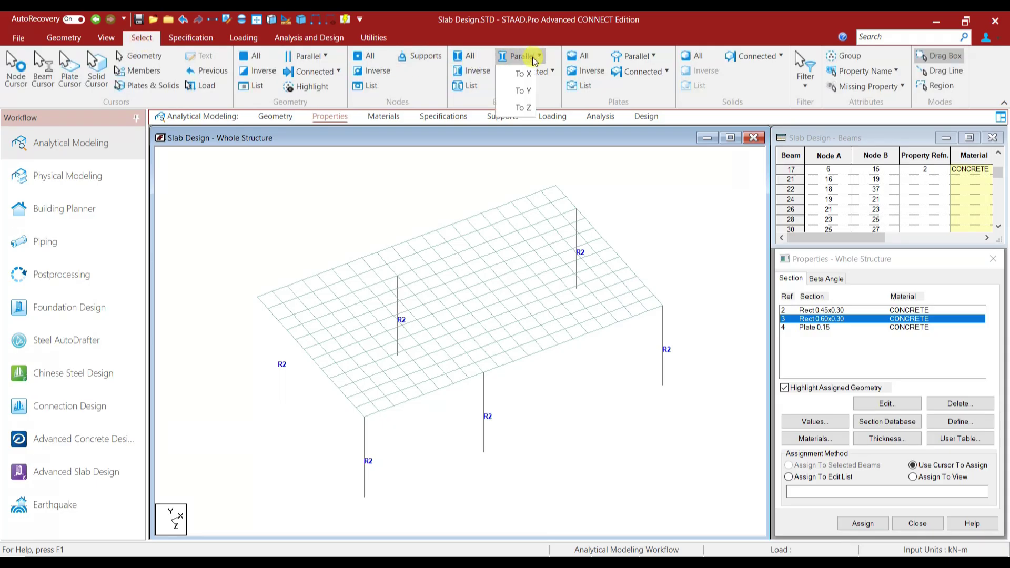
{"action": "left_click", "coordinate": [526, 74]}
{"action": "left_click", "coordinate": [535, 56]}
{"action": "left_click", "coordinate": [524, 108]}
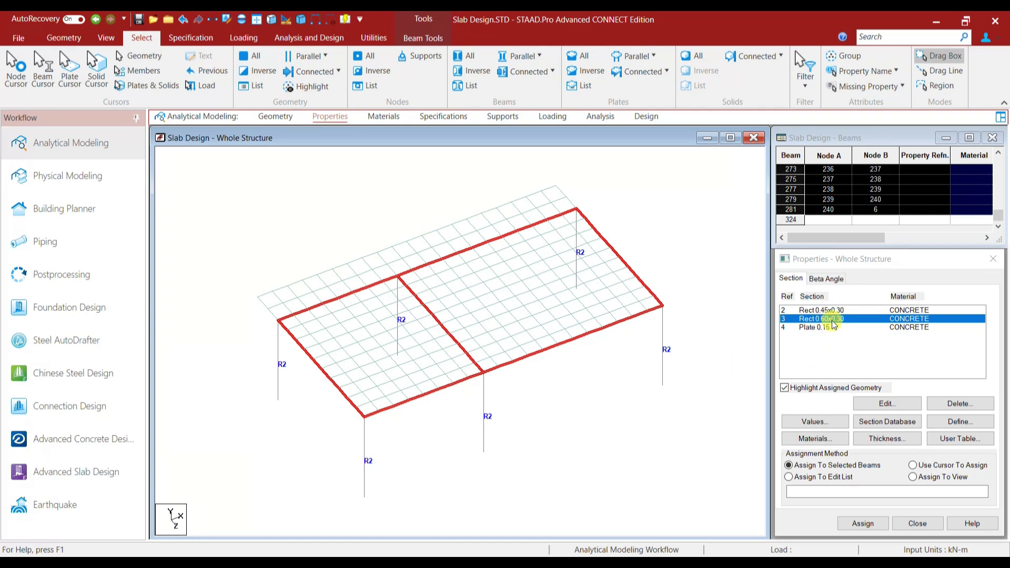
{"action": "left_click", "coordinate": [863, 524]}
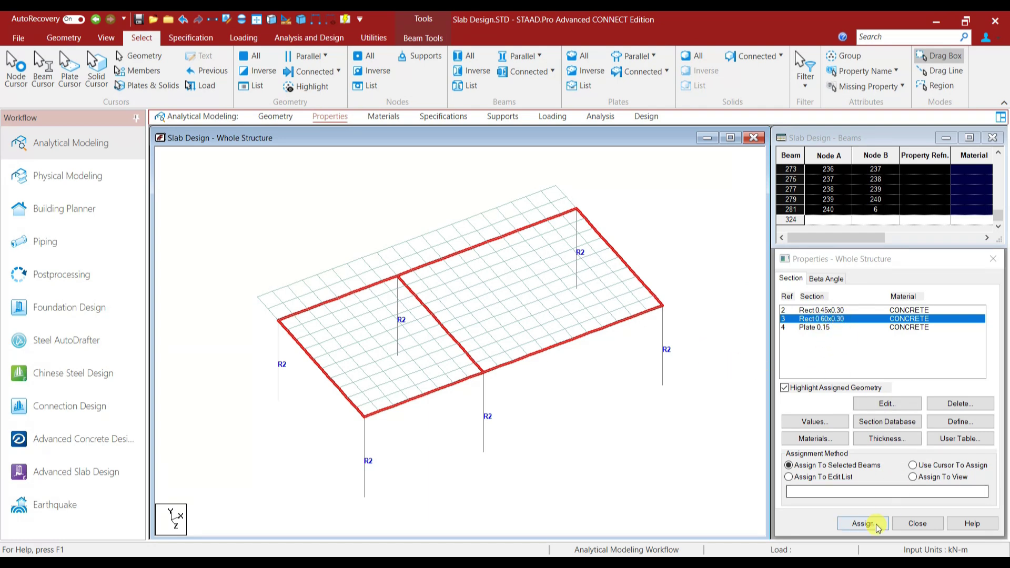
{"action": "left_click", "coordinate": [908, 433]}
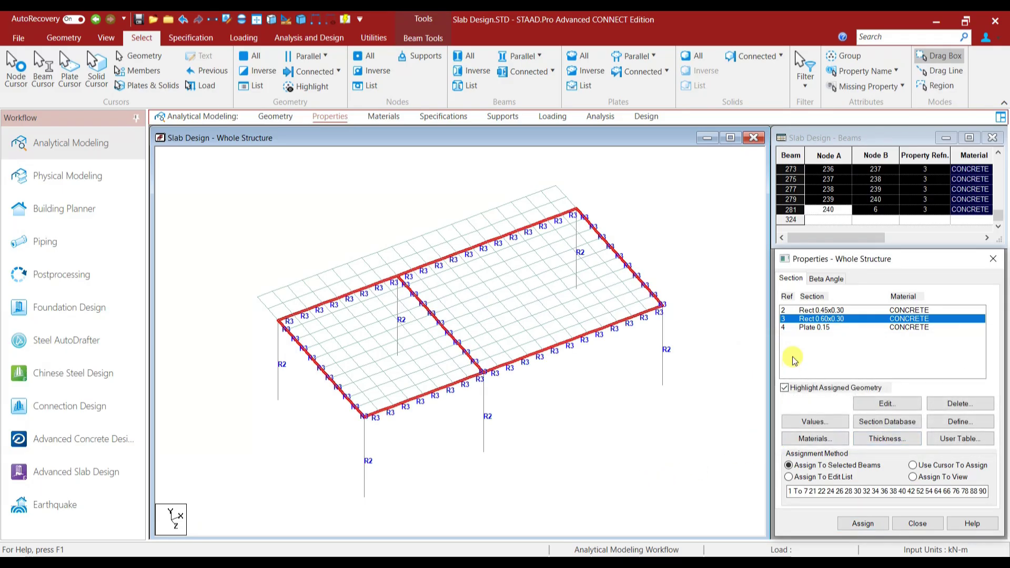
Assign the 0.15 m plate thickness to all plates of the slab mesh.
{"action": "left_click", "coordinate": [808, 328]}
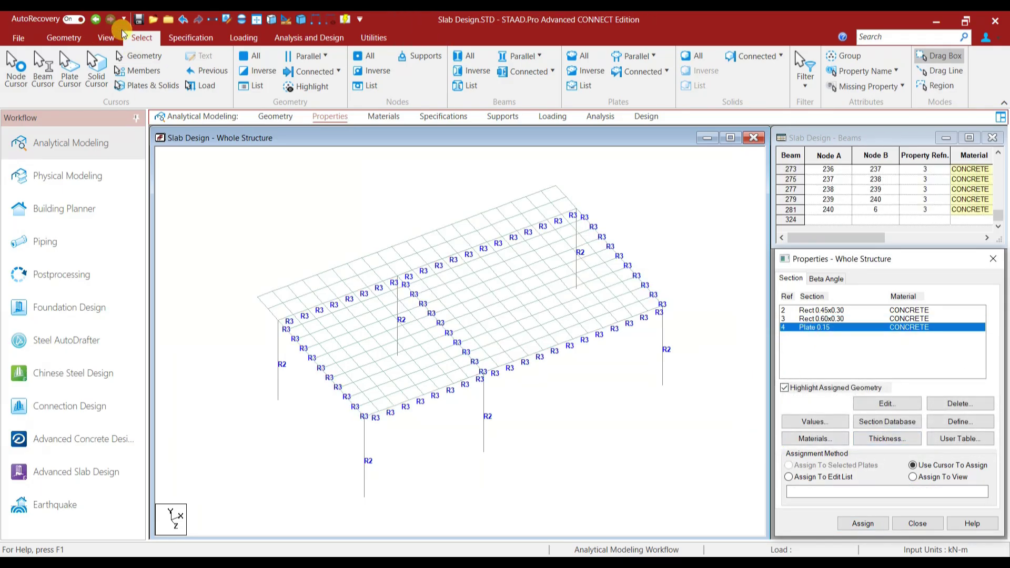
{"action": "left_click", "coordinate": [70, 68]}
{"action": "left_click_drag", "start_coordinate": [217, 186], "coordinate": [710, 463]}
{"action": "left_click", "coordinate": [862, 523]}
{"action": "left_click", "coordinate": [900, 429]}
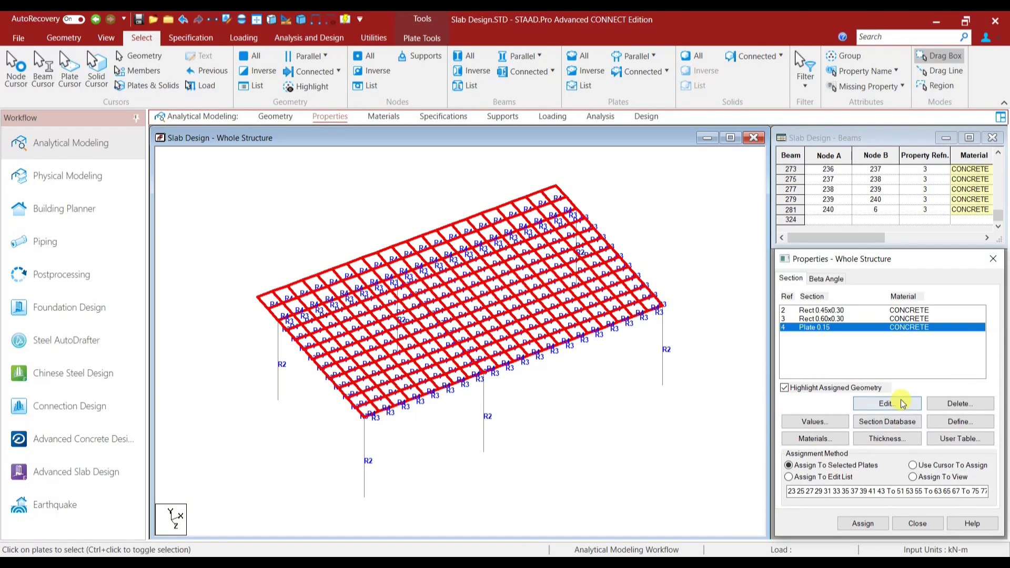
Assign the CONCRETE material to all beams, columns and plates of the structure.
{"action": "left_click", "coordinate": [383, 117]}
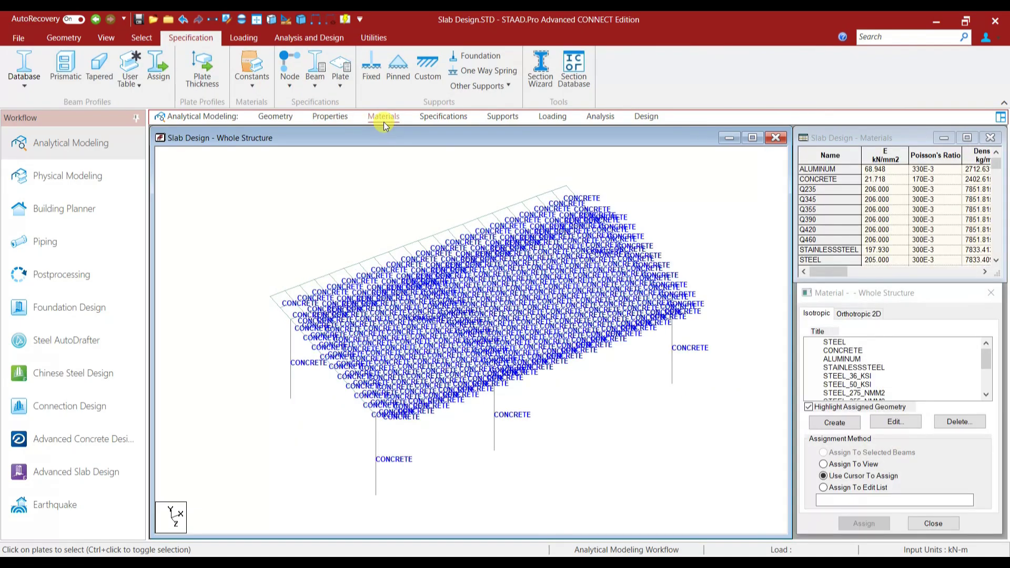
{"action": "left_click", "coordinate": [850, 351]}
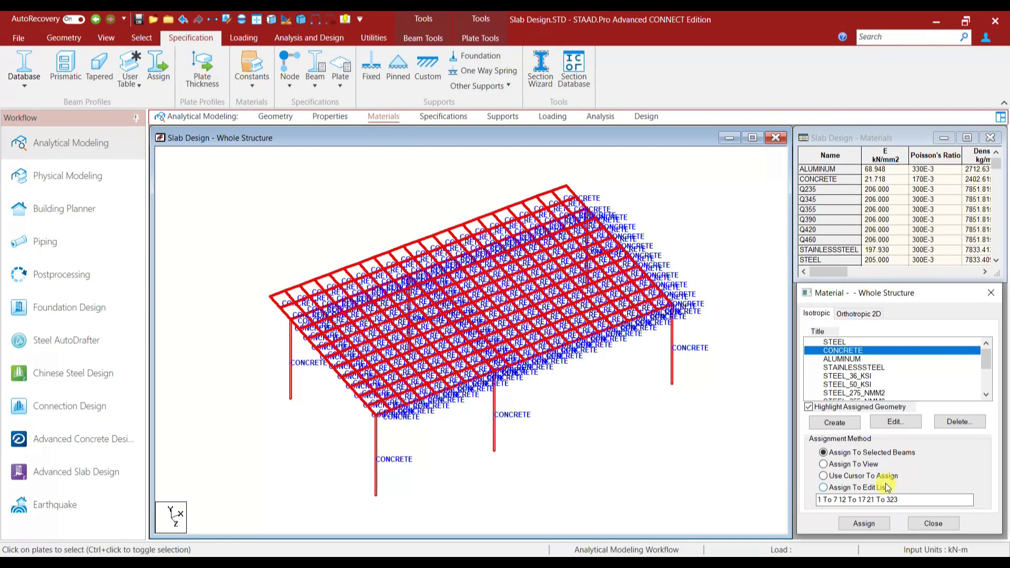
{"action": "left_click", "coordinate": [873, 526]}
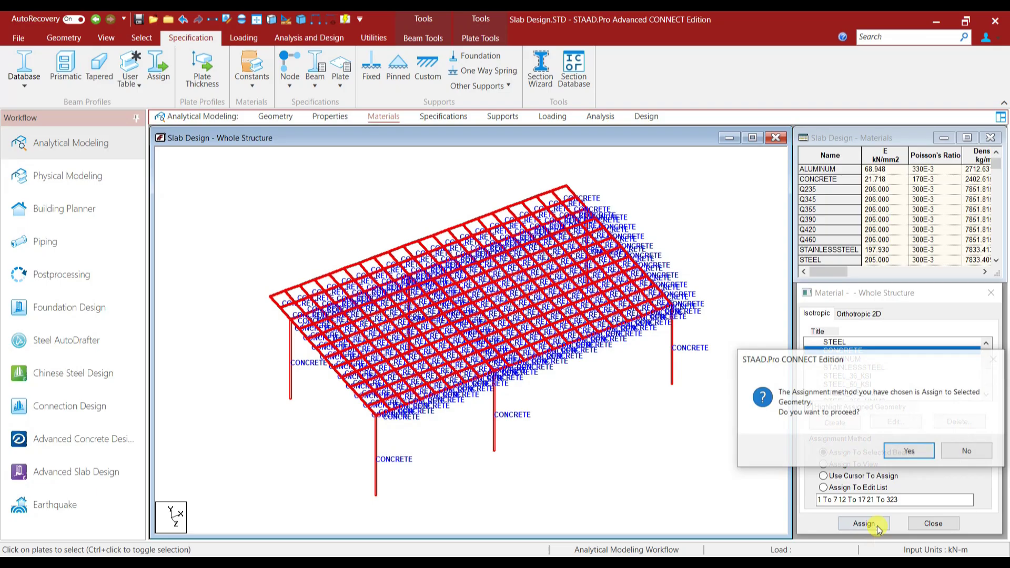
{"action": "left_click", "coordinate": [904, 455]}
Create a fixed support definition for the model.
{"action": "left_click", "coordinate": [443, 116]}
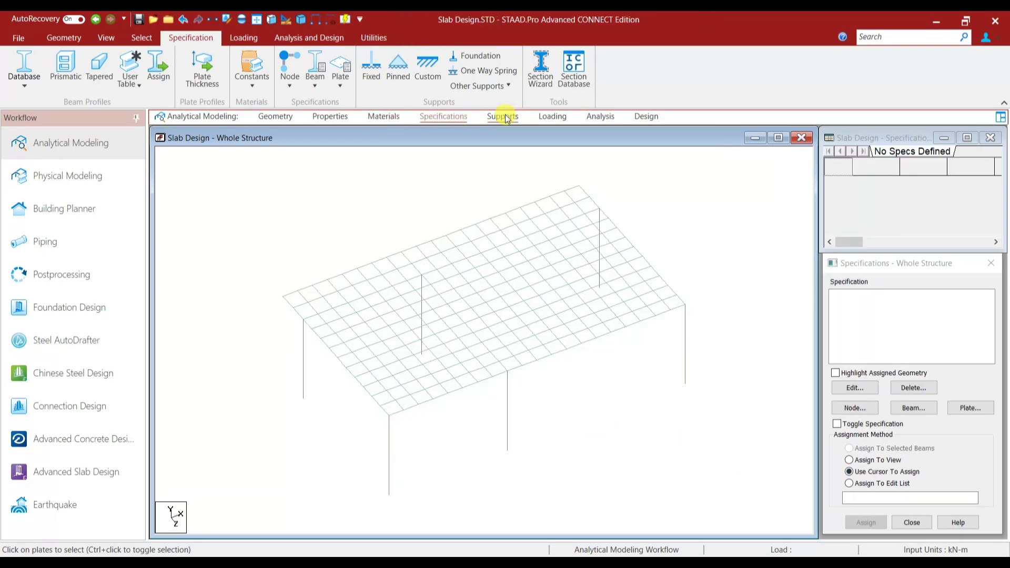
{"action": "left_click", "coordinate": [507, 116]}
{"action": "left_click", "coordinate": [898, 426]}
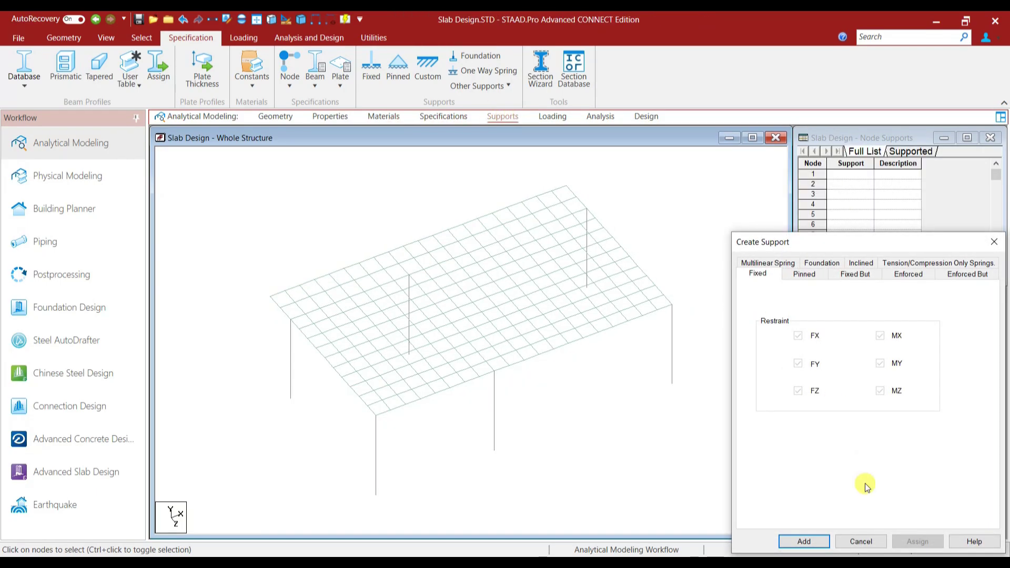
{"action": "left_click", "coordinate": [804, 542]}
Assign the fixed support, Support 2, to the base nodes of all six columns.
{"action": "left_click", "coordinate": [853, 341]}
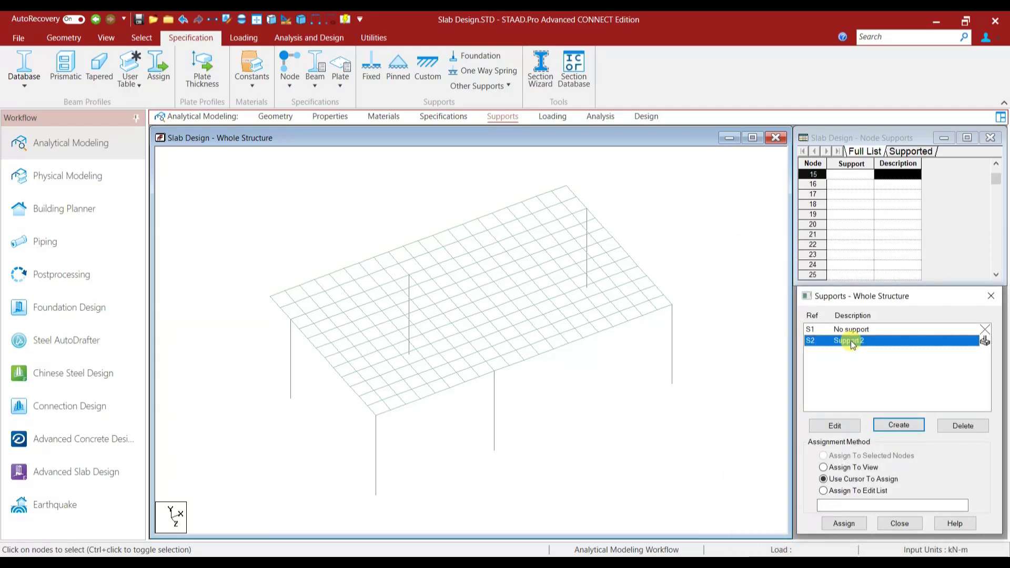
{"action": "left_click_drag", "start_coordinate": [597, 375], "coordinate": [714, 411]}
{"action": "left_click_drag", "start_coordinate": [453, 434], "coordinate": [567, 486], "text": "ctrl"}
{"action": "left_click_drag", "start_coordinate": [293, 465], "coordinate": [398, 495], "text": "ctrl"}
{"action": "left_click", "coordinate": [291, 398], "text": "ctrl"}
{"action": "left_click", "coordinate": [409, 354], "text": "ctrl"}
{"action": "left_click", "coordinate": [844, 523]}
{"action": "left_click", "coordinate": [909, 450]}
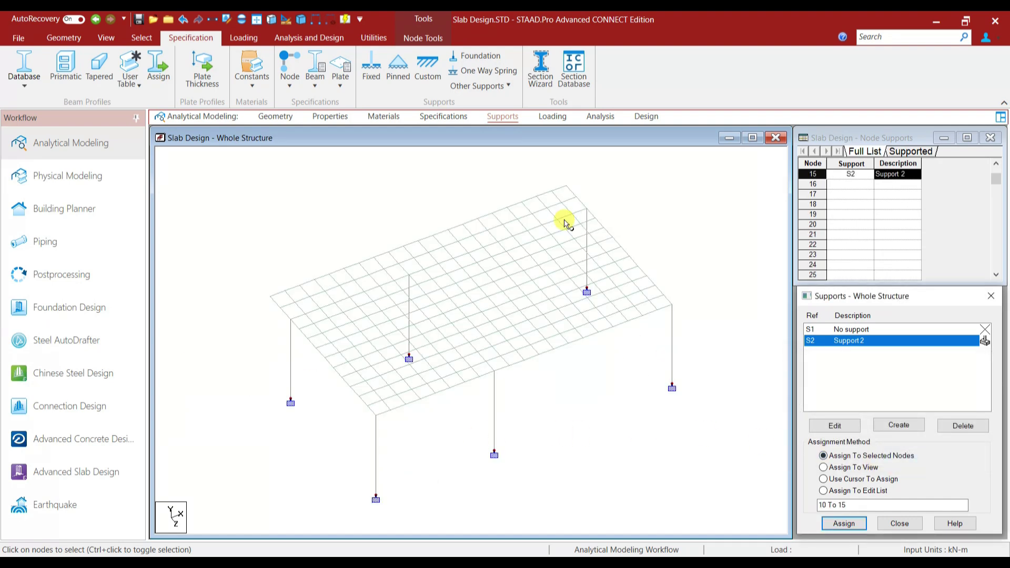
Add a primary load case of loading type Dead with the title "Dead Load".
{"action": "left_click", "coordinate": [552, 116]}
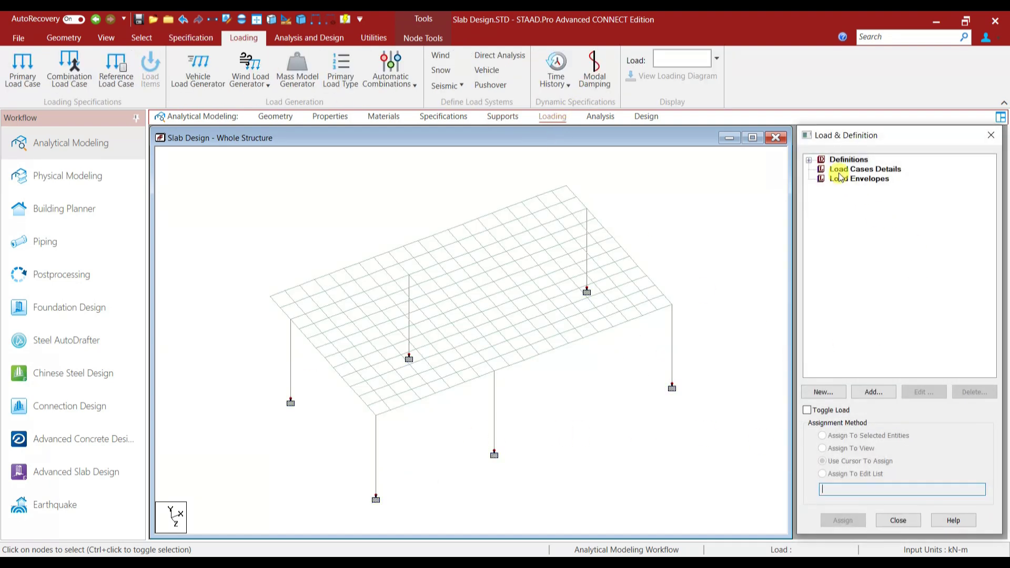
{"action": "left_click", "coordinate": [840, 171]}
{"action": "left_click", "coordinate": [875, 392]}
{"action": "left_click", "coordinate": [621, 227]}
{"action": "left_click", "coordinate": [609, 238]}
{"action": "left_click_drag", "start_coordinate": [537, 279], "coordinate": [361, 285]}
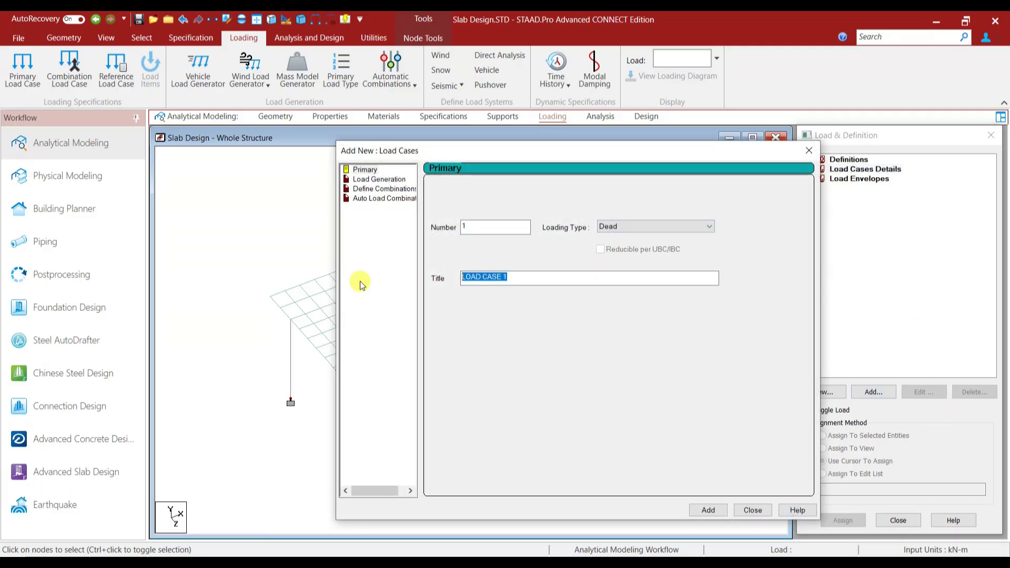
{"action": "type", "text": "Dead Load"}
{"action": "left_click", "coordinate": [708, 510]}
Add a second primary load case of loading type Live with the title "Live Load".
{"action": "left_click", "coordinate": [652, 227]}
{"action": "left_click", "coordinate": [679, 236]}
{"action": "left_click_drag", "start_coordinate": [548, 283], "coordinate": [360, 282]}
{"action": "type", "text": "Live Load"}
{"action": "left_click", "coordinate": [709, 510]}
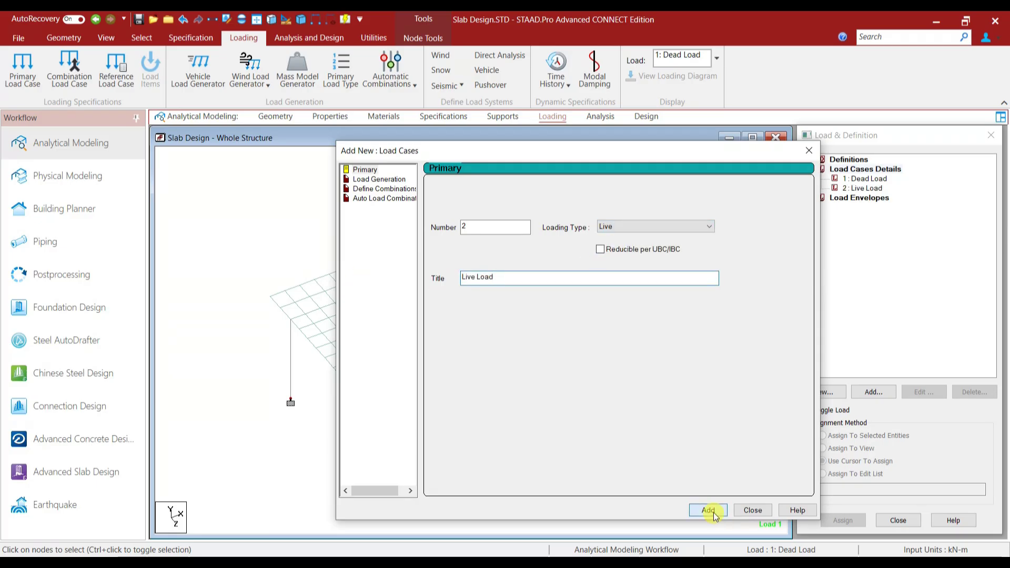
{"action": "left_click", "coordinate": [753, 509]}
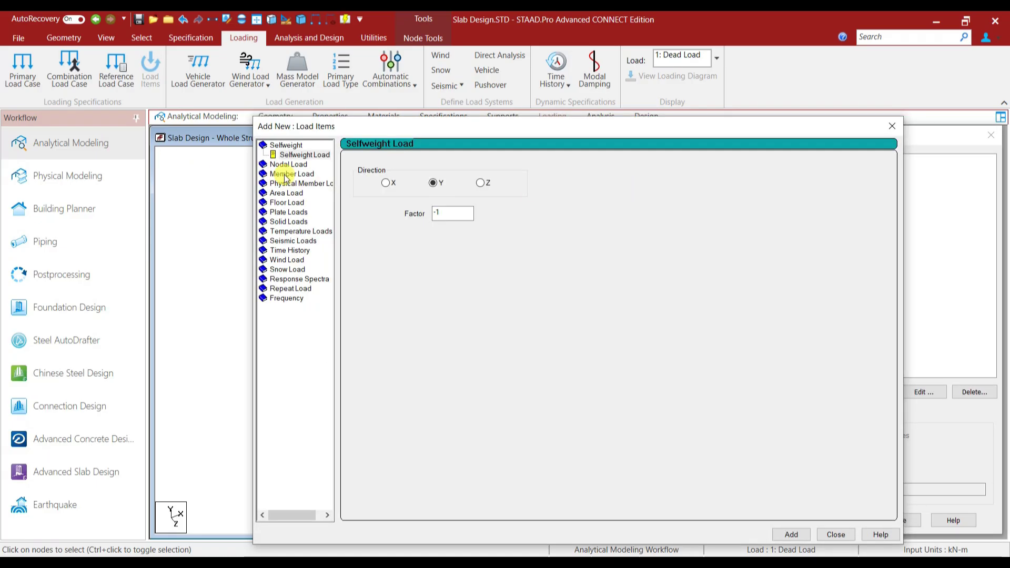
Add a Y selfweight of factor -1 to Dead Load and a full-plate pressure of -3 kN/m2 in GY to Live Load.
{"action": "left_click", "coordinate": [836, 535]}
{"action": "left_click", "coordinate": [865, 197]}
{"action": "left_click", "coordinate": [873, 392]}
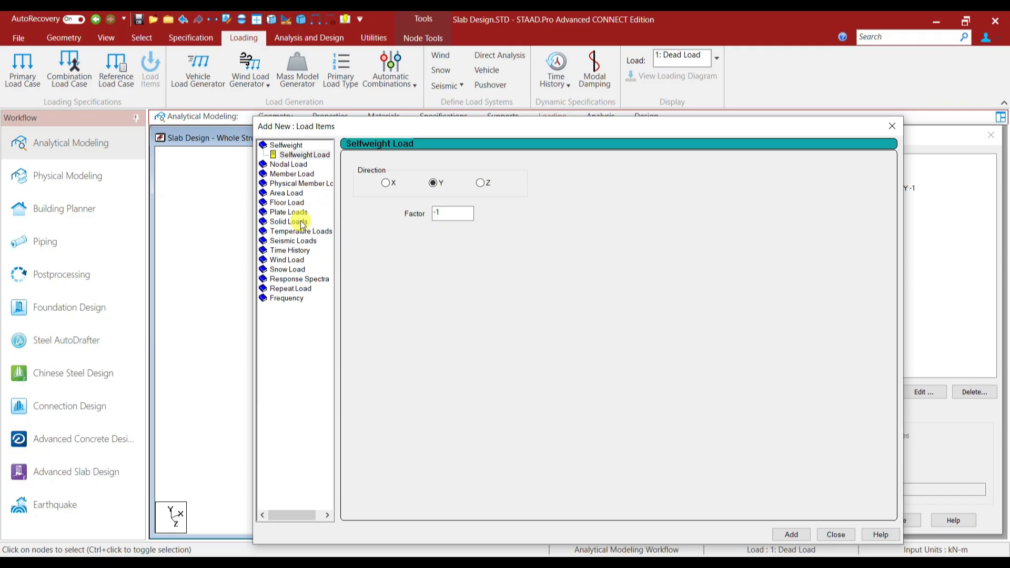
{"action": "double_click", "coordinate": [288, 202]}
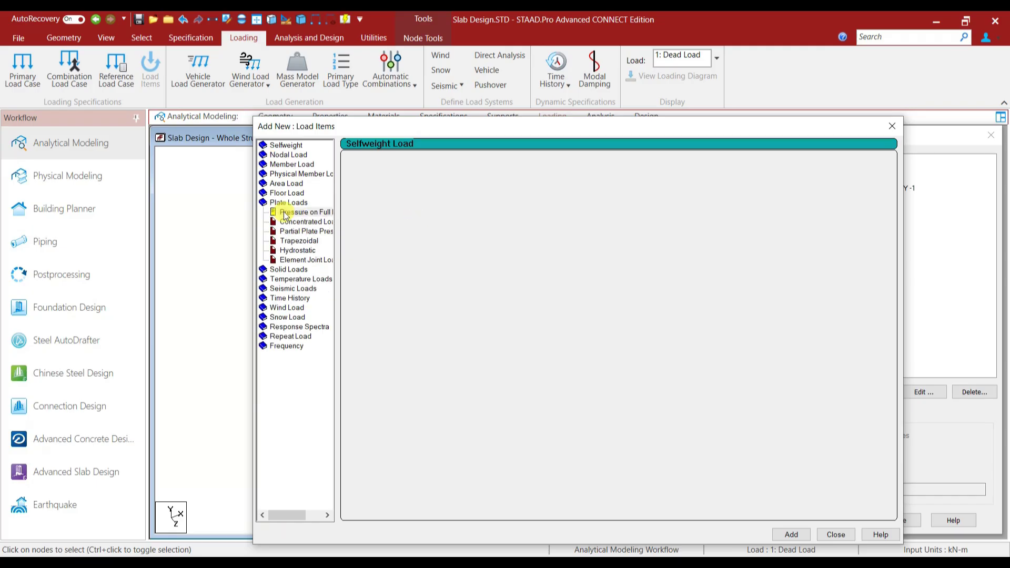
{"action": "left_click", "coordinate": [295, 212]}
{"action": "double_click", "coordinate": [510, 204]}
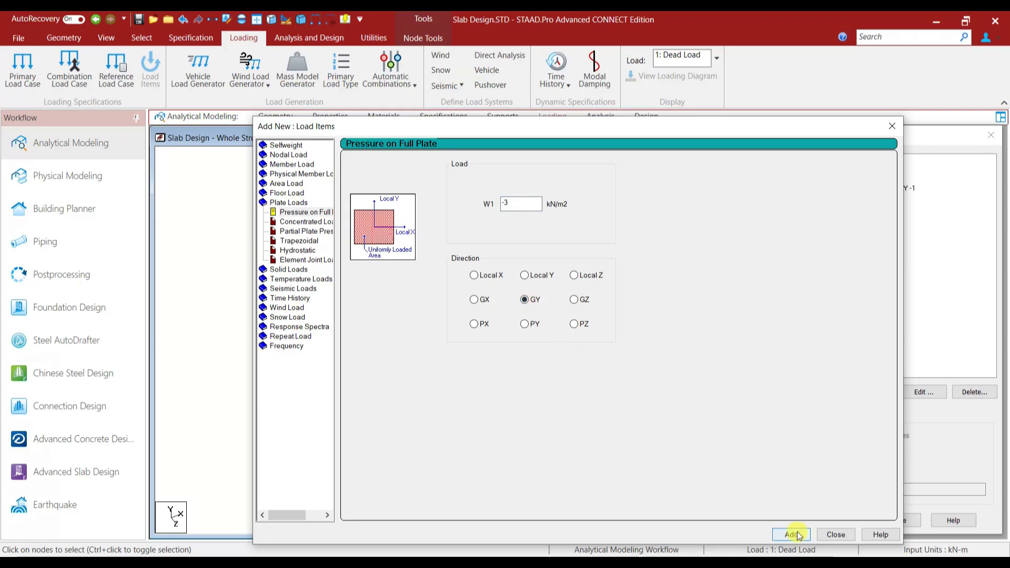
{"action": "left_click", "coordinate": [841, 535]}
Assign the Y selfweight of Dead Load to the whole structure using Assign To View.
{"action": "left_click", "coordinate": [847, 449]}
{"action": "left_click", "coordinate": [844, 521]}
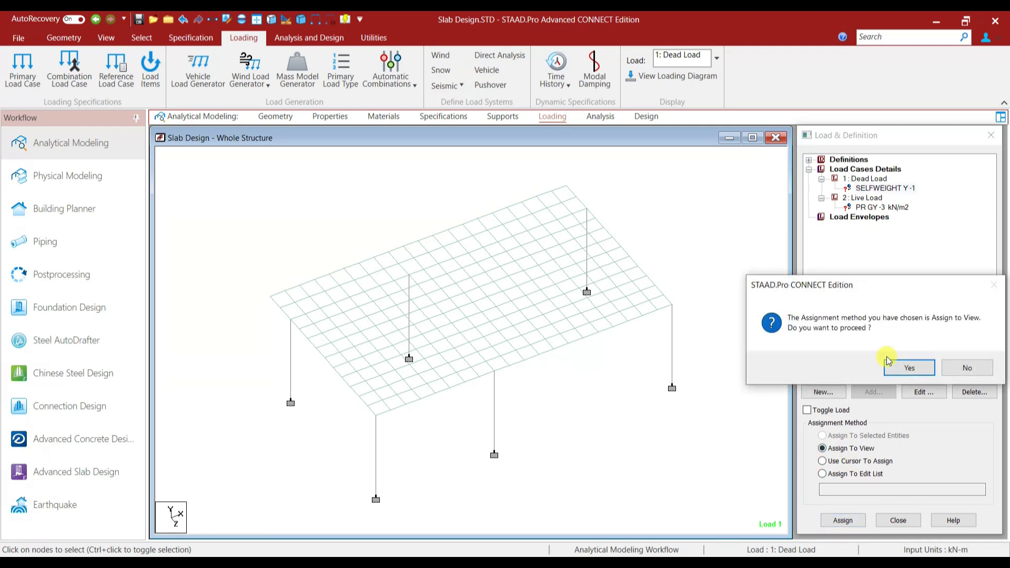
{"action": "left_click", "coordinate": [909, 368]}
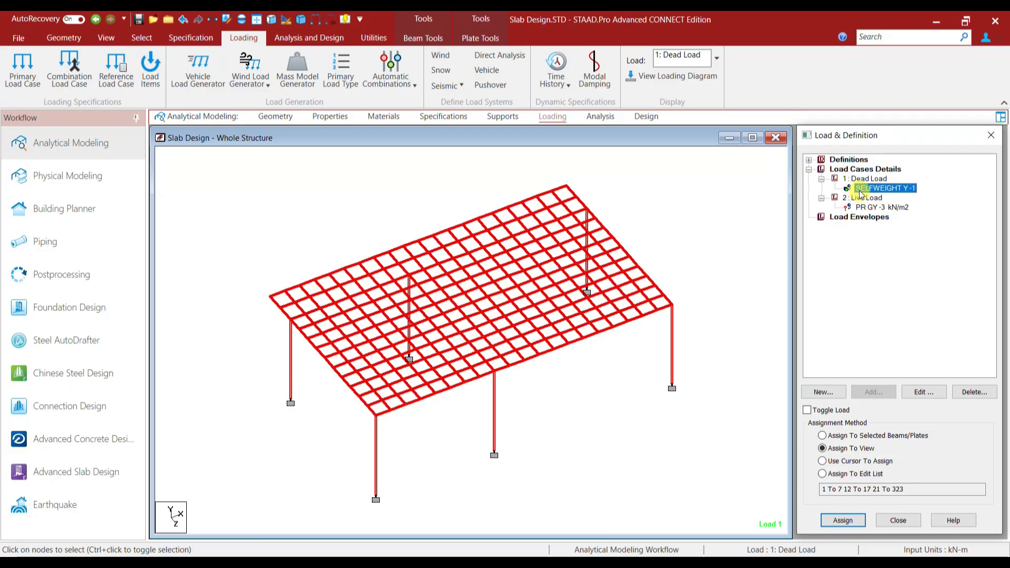
{"action": "left_click", "coordinate": [666, 229]}
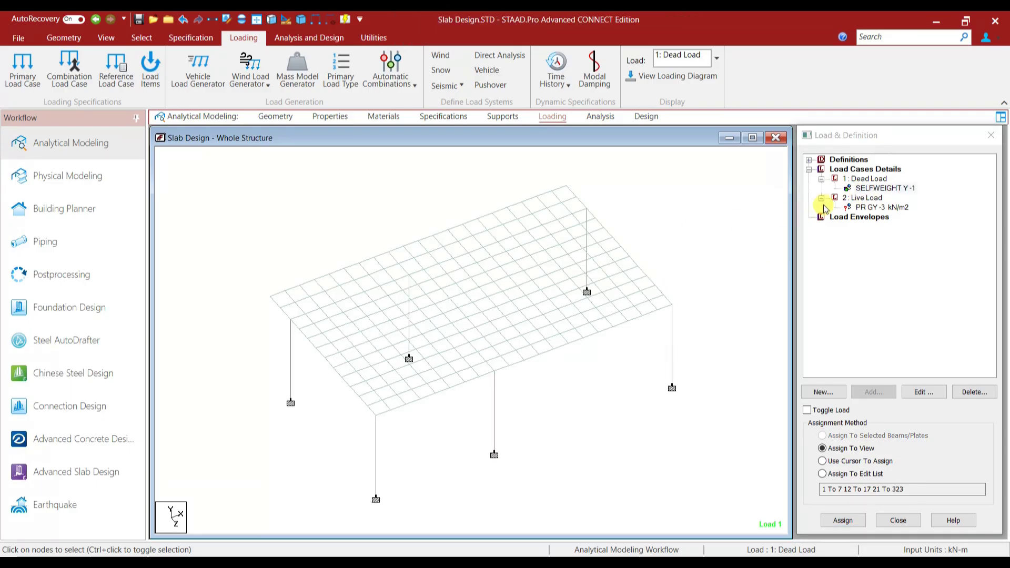
Assign the -3 kN/m2 GY pressure of Live Load to all selected slab plates.
{"action": "left_click", "coordinate": [870, 208]}
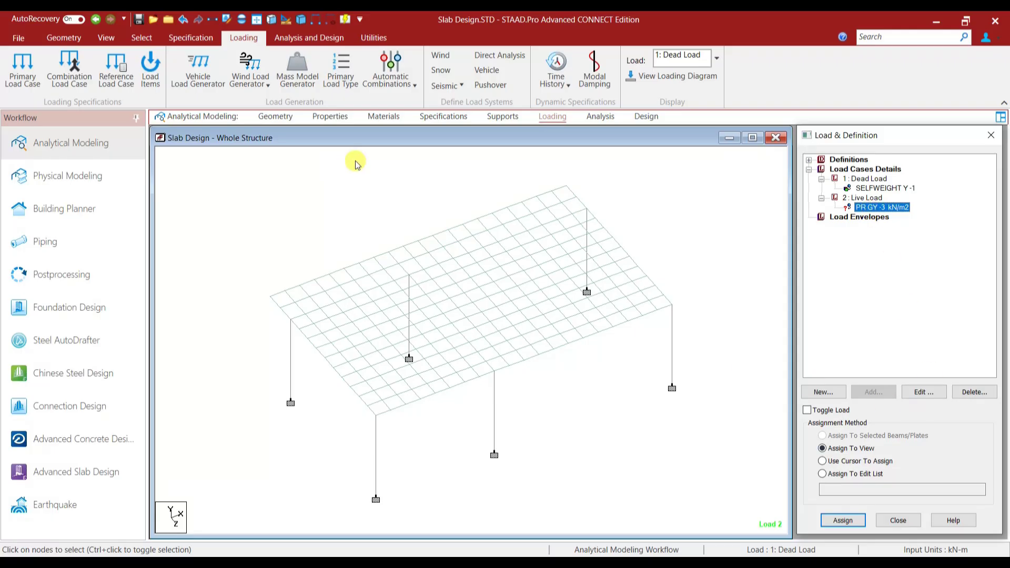
{"action": "left_click", "coordinate": [141, 37]}
{"action": "left_click", "coordinate": [69, 68]}
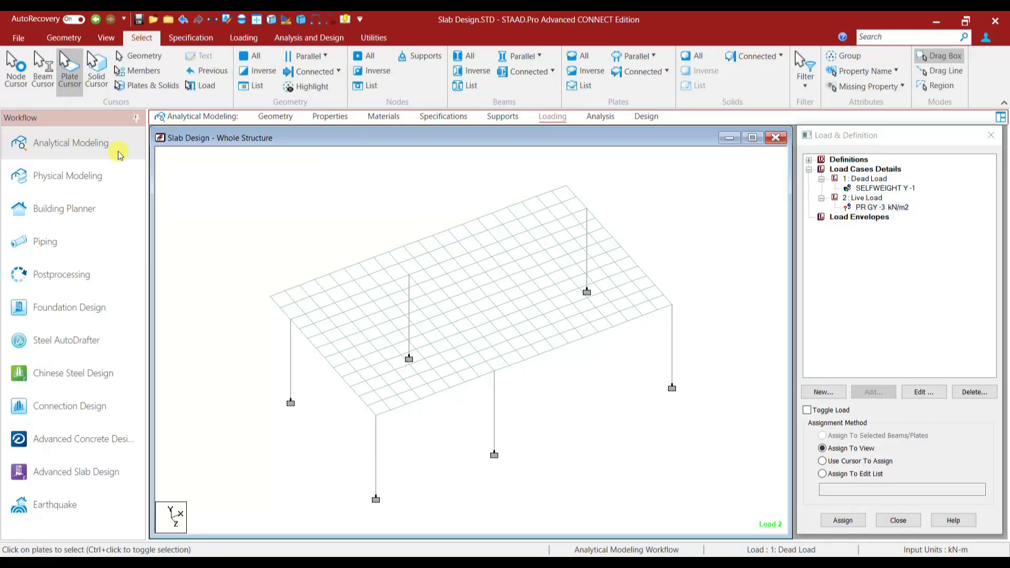
{"action": "key", "text": "ctrl+a"}
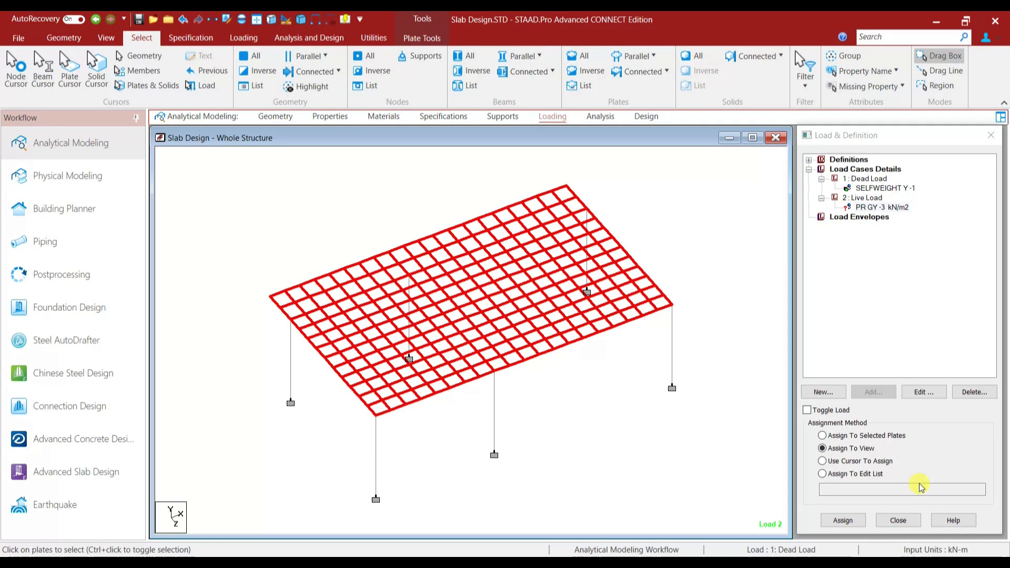
{"action": "left_click", "coordinate": [863, 436]}
{"action": "left_click", "coordinate": [843, 520]}
{"action": "left_click", "coordinate": [907, 367]}
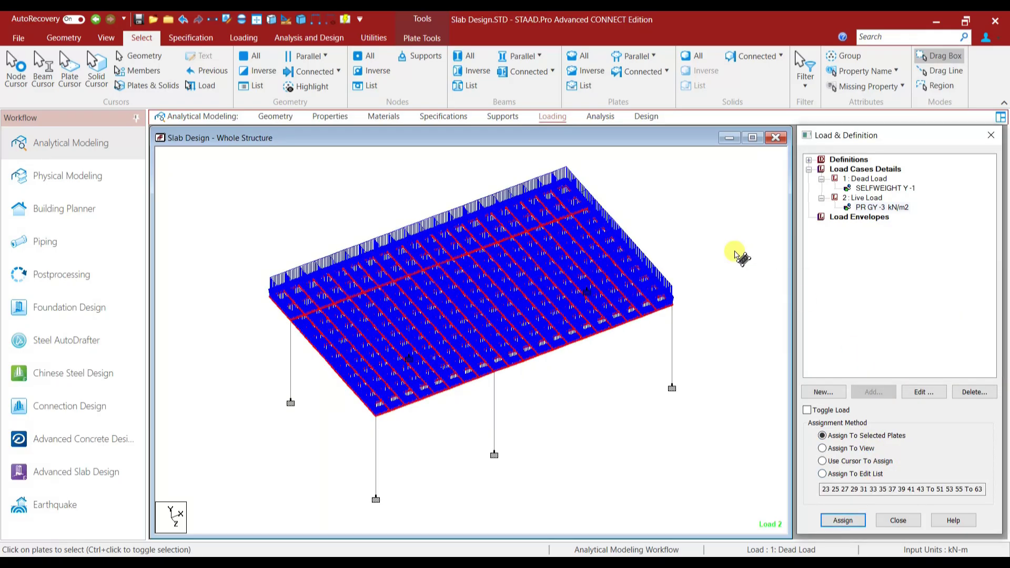
{"action": "left_click", "coordinate": [704, 221]}
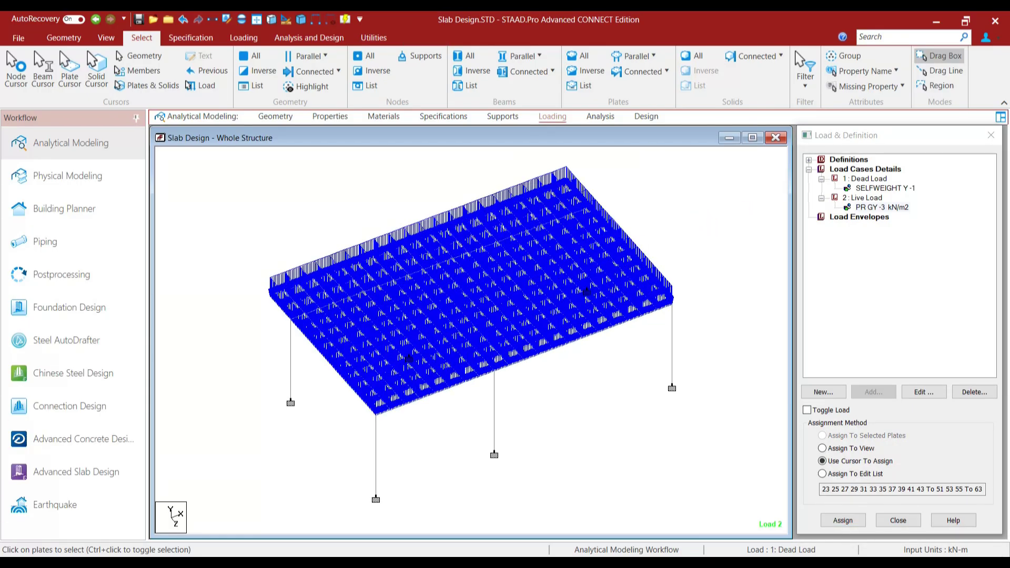
Generate and add automatic load combinations for code IS:456/IS:800, category IS456:2000 Table18, starting at combination number 3.
{"action": "left_click", "coordinate": [866, 169]}
{"action": "left_click", "coordinate": [873, 392]}
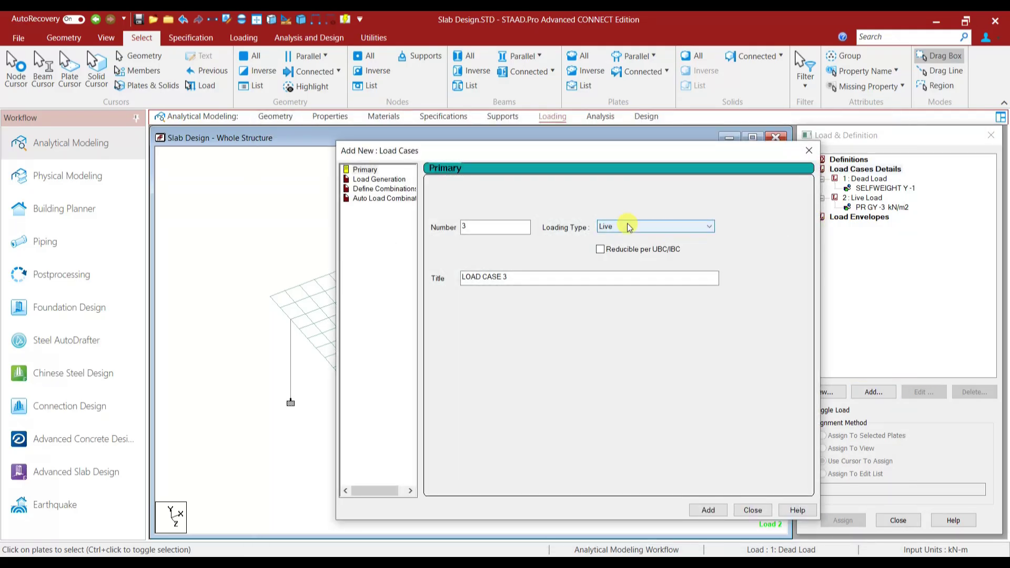
{"action": "left_click", "coordinate": [384, 199]}
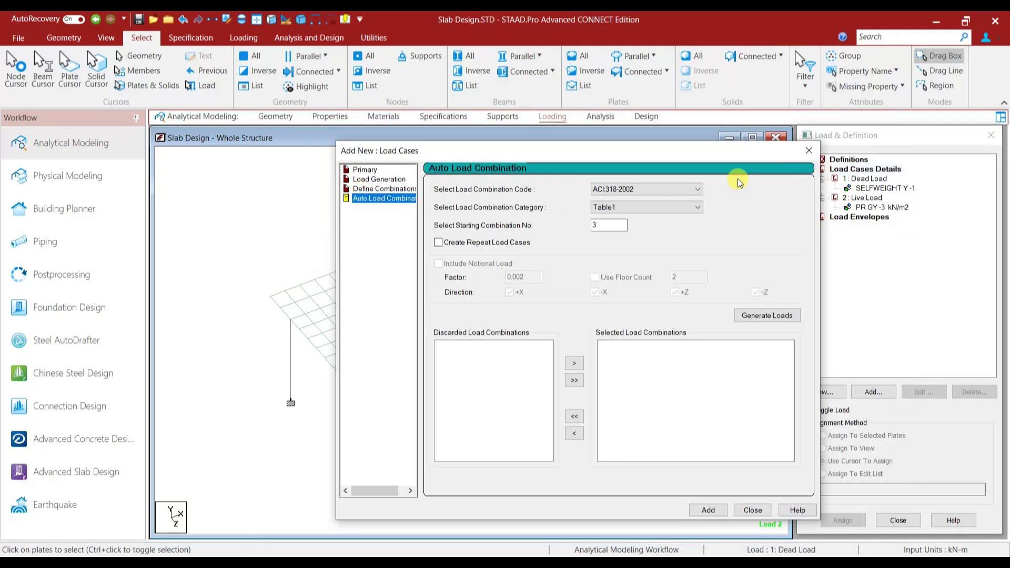
{"action": "left_click", "coordinate": [672, 189]}
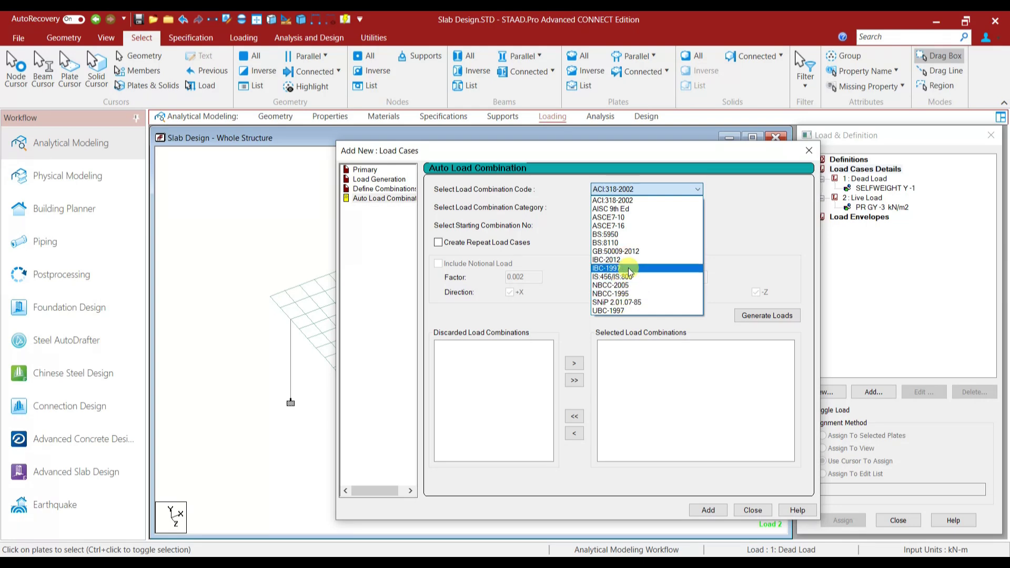
{"action": "left_click", "coordinate": [605, 277]}
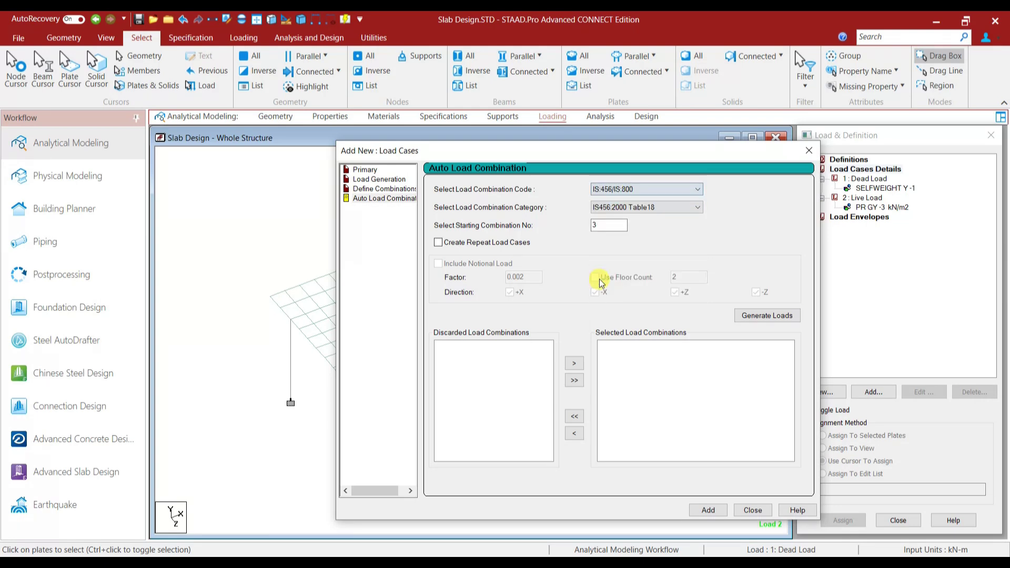
{"action": "left_click", "coordinate": [768, 315]}
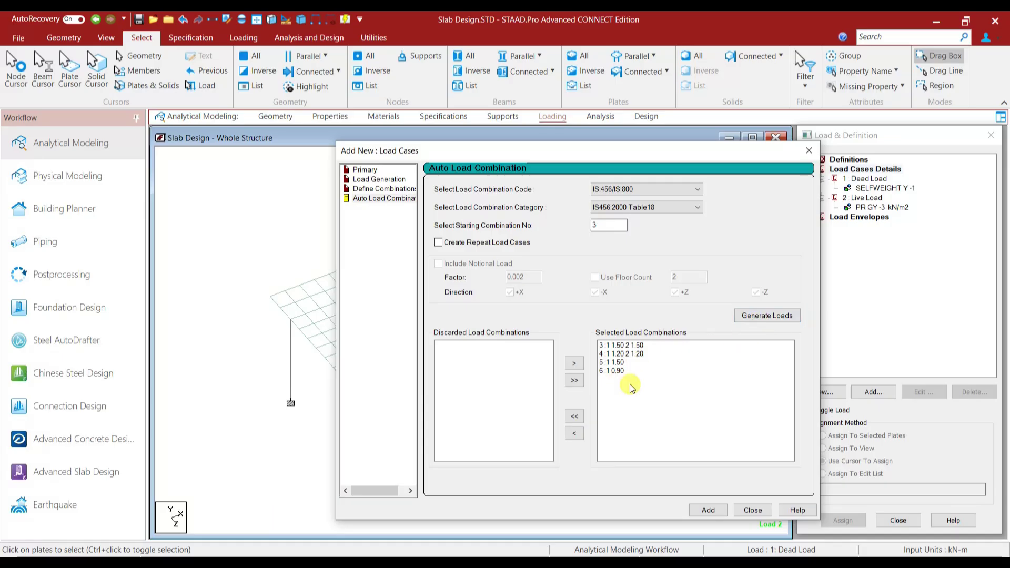
{"action": "left_click", "coordinate": [707, 510]}
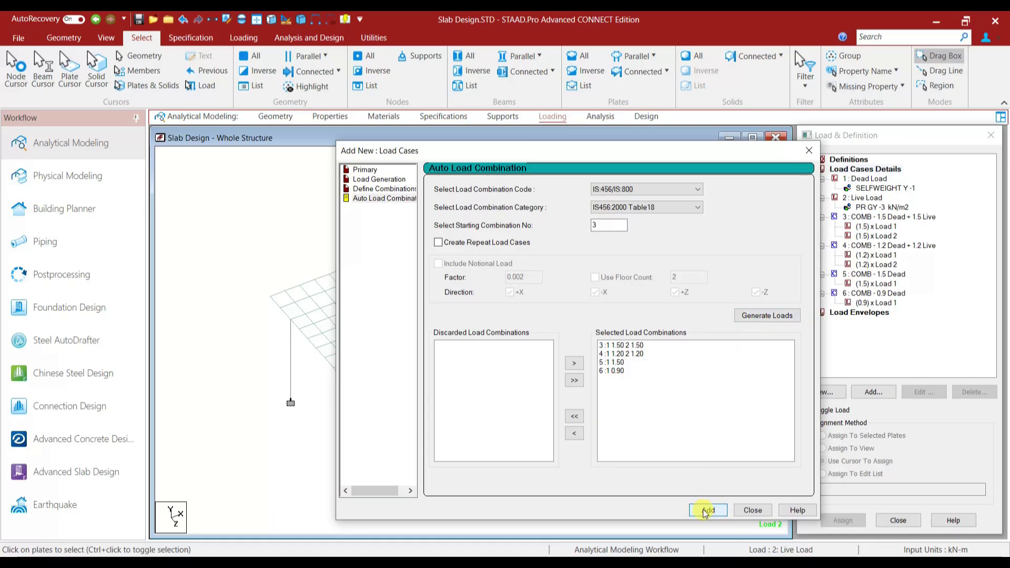
{"action": "left_click", "coordinate": [751, 511]}
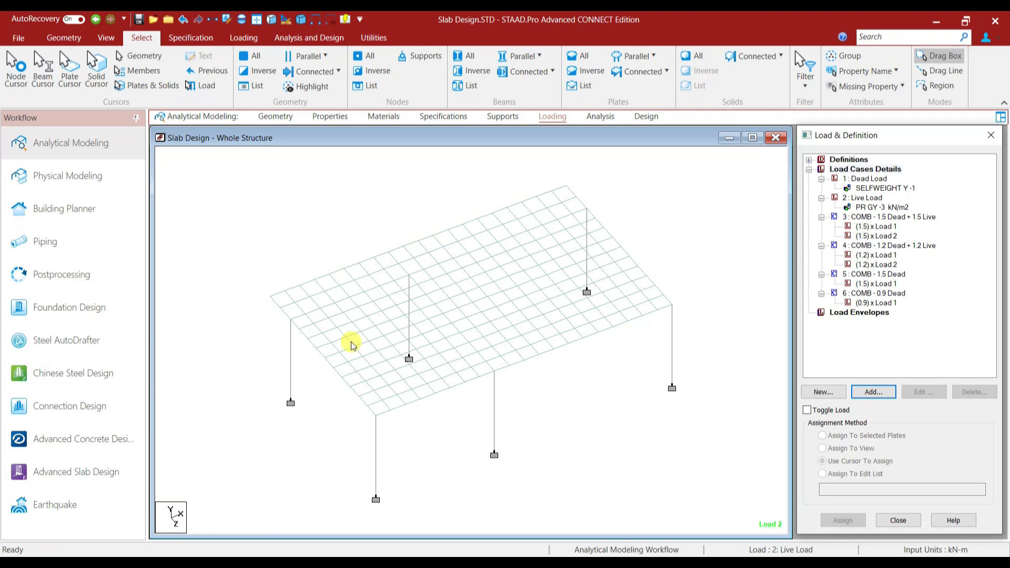
Add a Perform Analysis command with the print option All.
{"action": "left_click", "coordinate": [306, 38]}
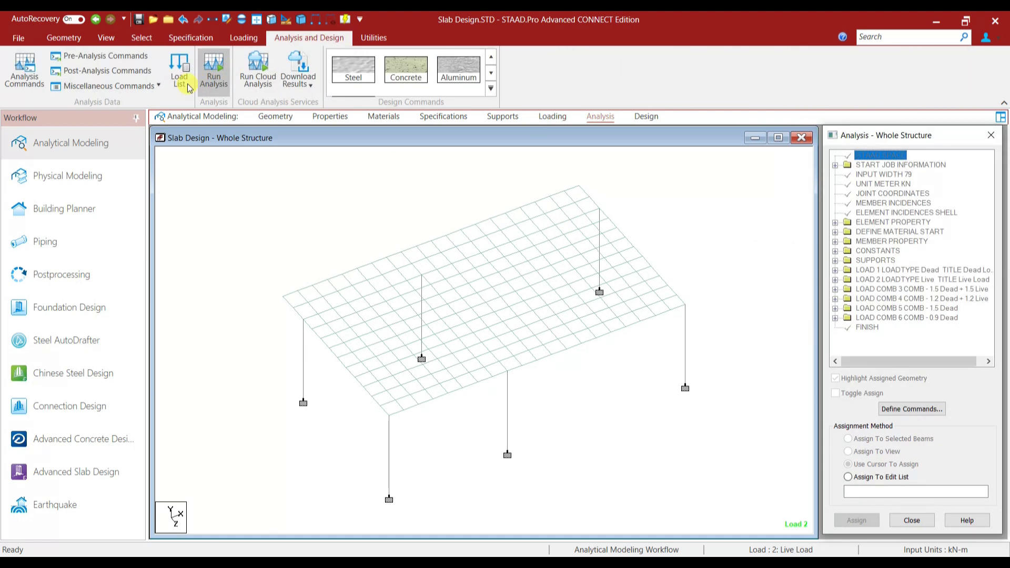
{"action": "left_click", "coordinate": [22, 80]}
{"action": "left_click", "coordinate": [518, 373]}
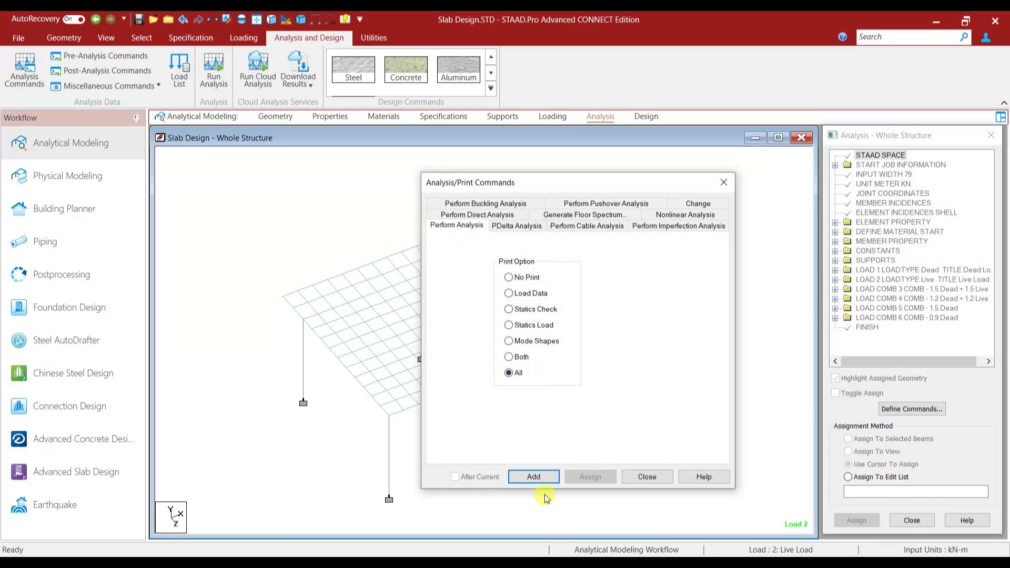
{"action": "left_click", "coordinate": [547, 479]}
{"action": "left_click", "coordinate": [647, 476]}
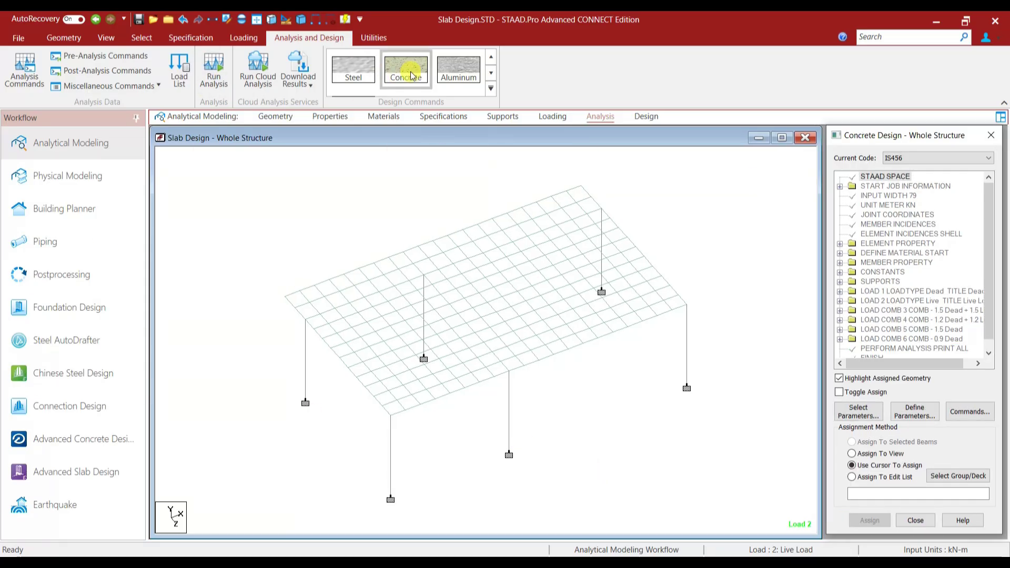
For IS456 concrete design, limit the selected parameters to Clb, Clt, Fc and Fymain.
{"action": "left_click", "coordinate": [920, 160]}
{"action": "left_click", "coordinate": [921, 158]}
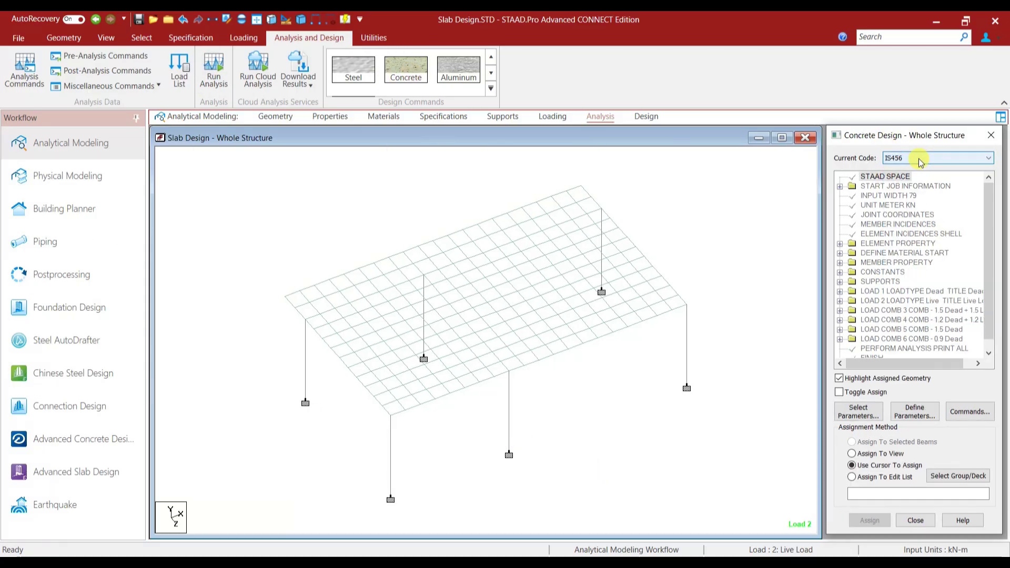
{"action": "left_click", "coordinate": [857, 412]}
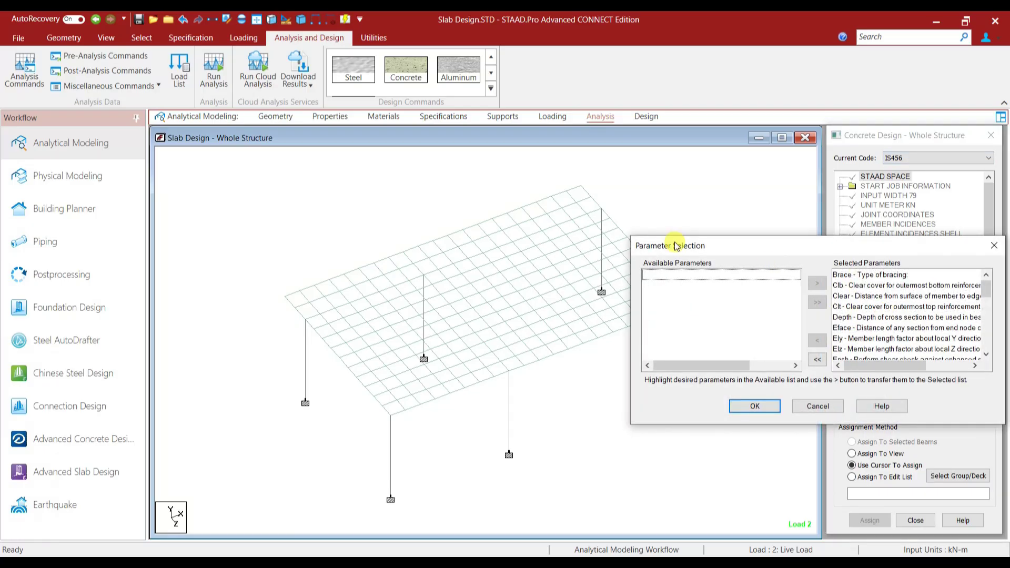
{"action": "left_click_drag", "start_coordinate": [762, 256], "coordinate": [548, 247]}
{"action": "left_click", "coordinate": [597, 356]}
{"action": "left_click", "coordinate": [504, 292]}
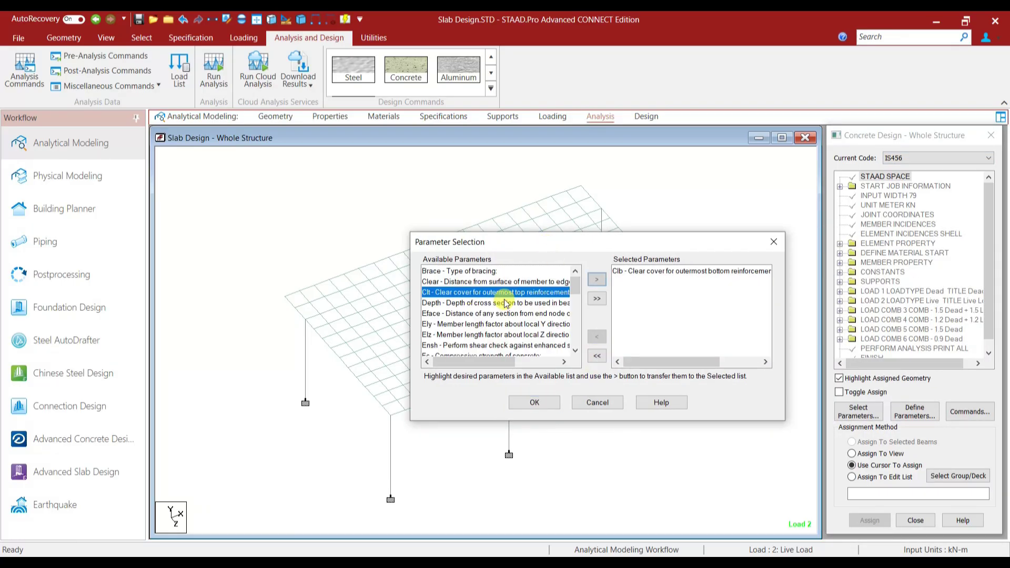
{"action": "left_click", "coordinate": [596, 279]}
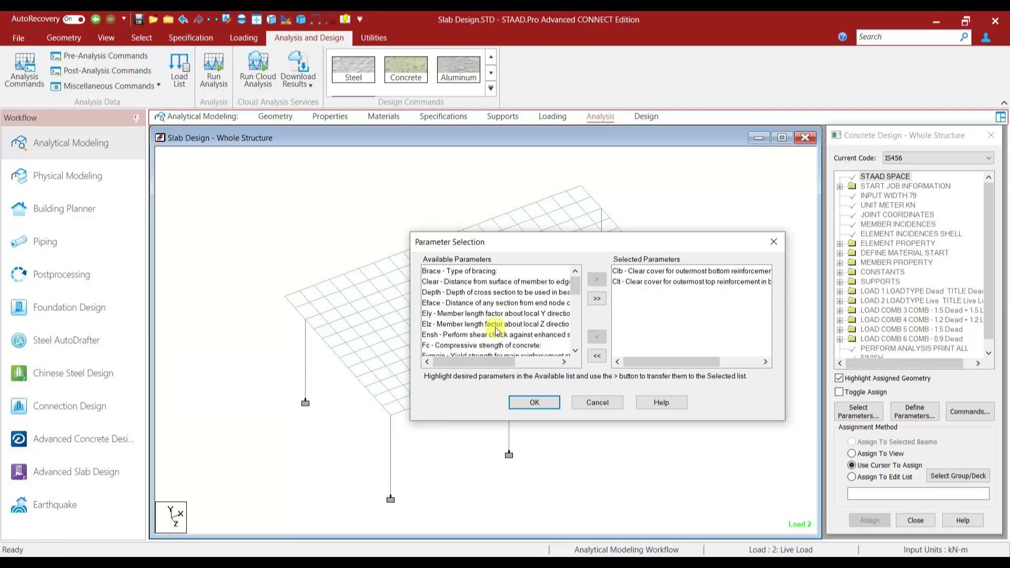
{"action": "left_click", "coordinate": [491, 343]}
{"action": "left_click", "coordinate": [596, 279]}
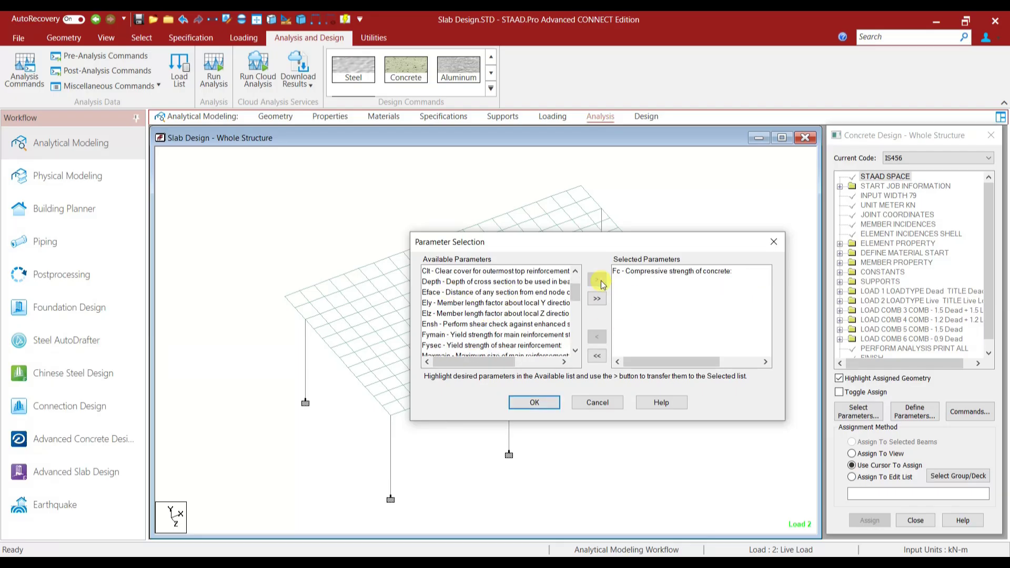
{"action": "left_click", "coordinate": [492, 313]}
{"action": "left_click", "coordinate": [596, 279]}
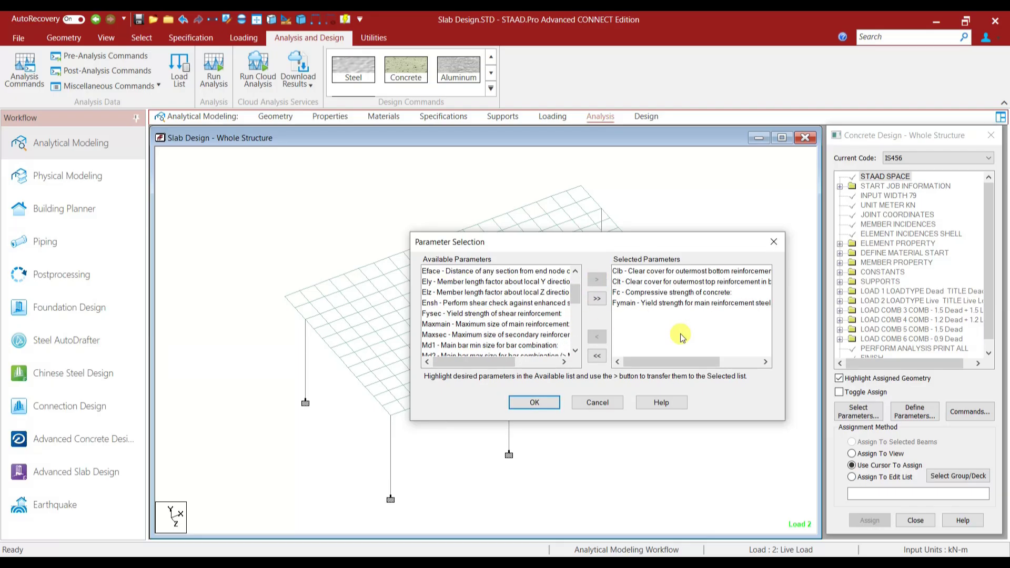
{"action": "scroll", "coordinate": [537, 327], "scroll_direction": "down", "scroll_amount": 3}
{"action": "left_click", "coordinate": [535, 402]}
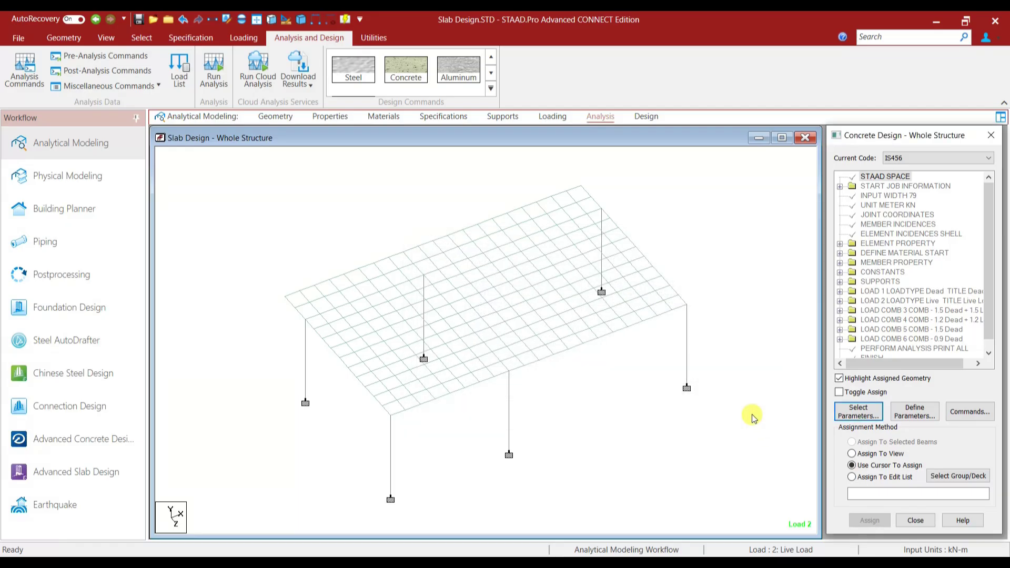
Add the CLB and CLT design parameters, each with a clear cover of 0.025 m.
{"action": "left_click", "coordinate": [936, 419]}
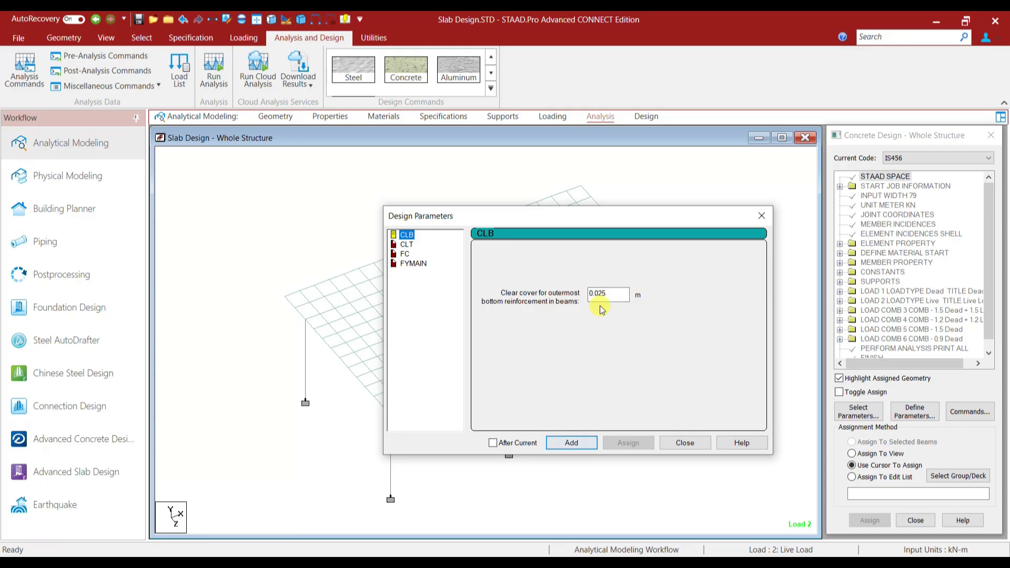
{"action": "left_click", "coordinate": [571, 442]}
{"action": "left_click", "coordinate": [406, 244]}
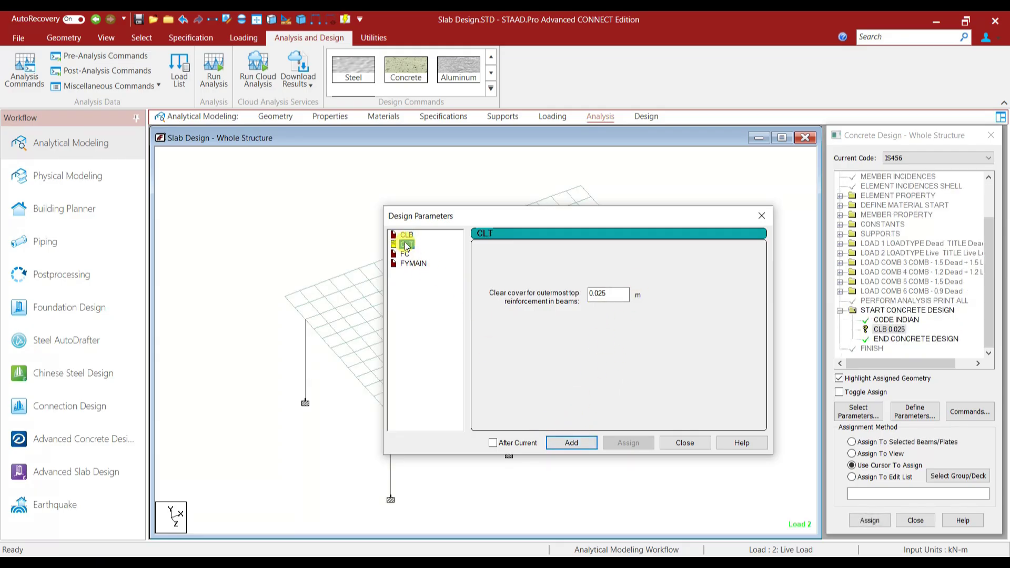
{"action": "left_click", "coordinate": [572, 444]}
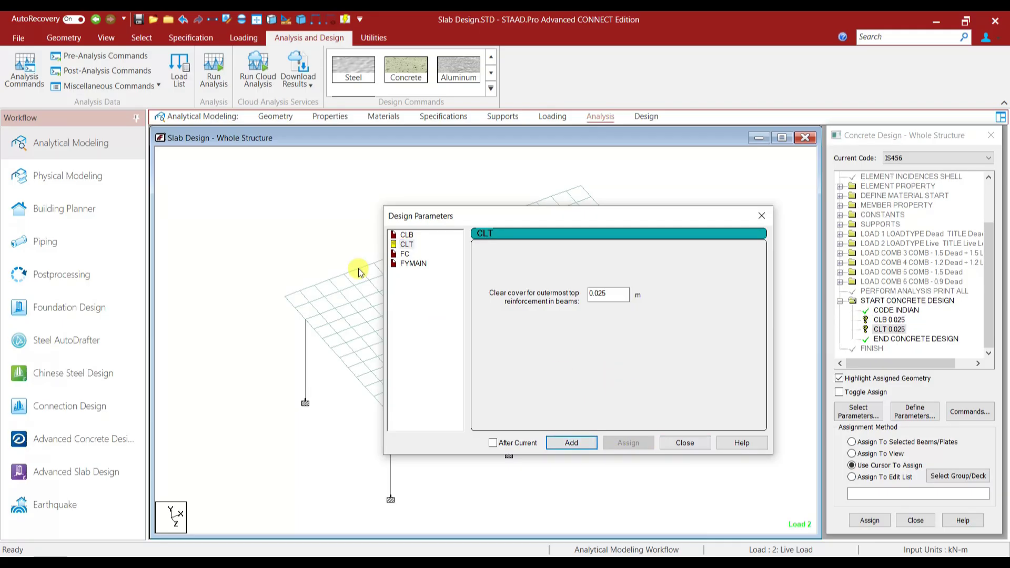
Add the design parameters FC at 25000 kN/m2 and FYMAIN at 500000 kN/m2.
{"action": "left_click", "coordinate": [401, 254]}
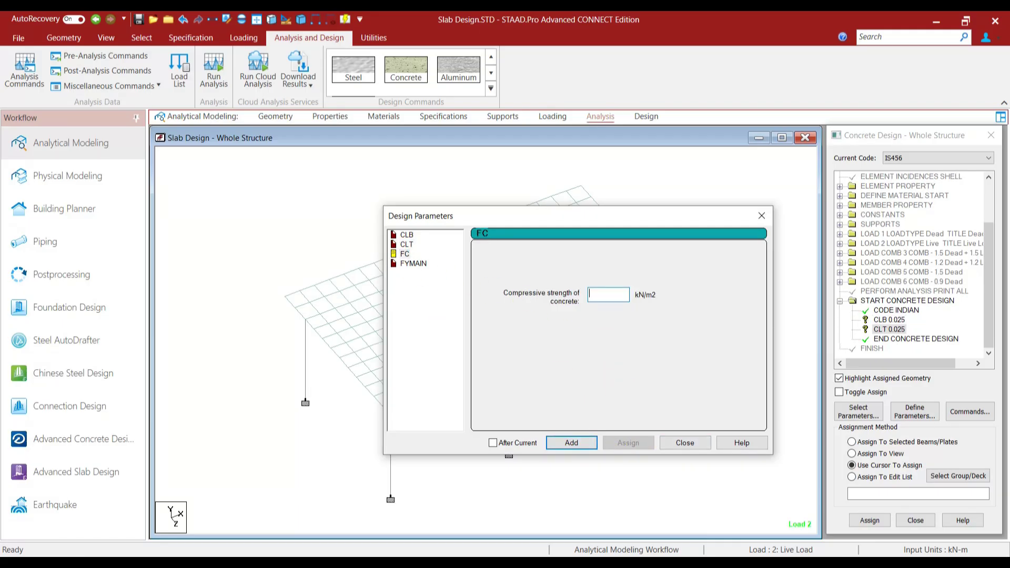
{"action": "type", "text": "25000"}
{"action": "left_click", "coordinate": [570, 443]}
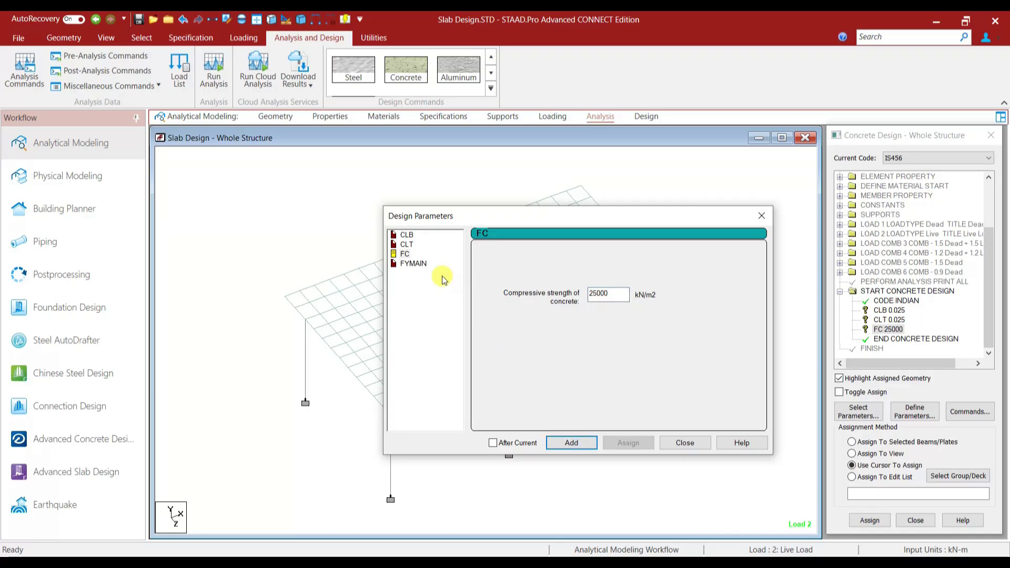
{"action": "left_click", "coordinate": [415, 263]}
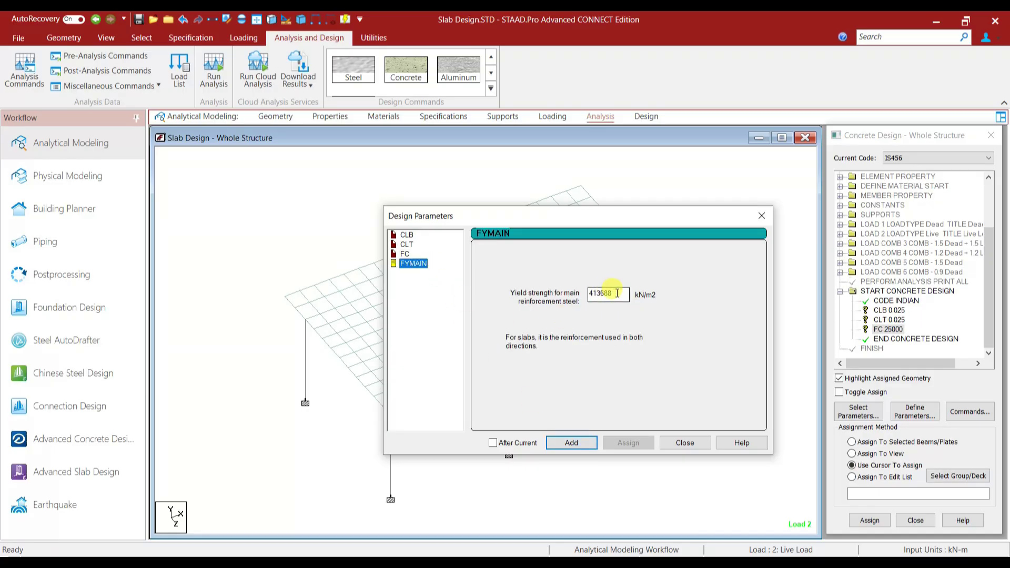
{"action": "double_click", "coordinate": [597, 295]}
{"action": "type", "text": "500000"}
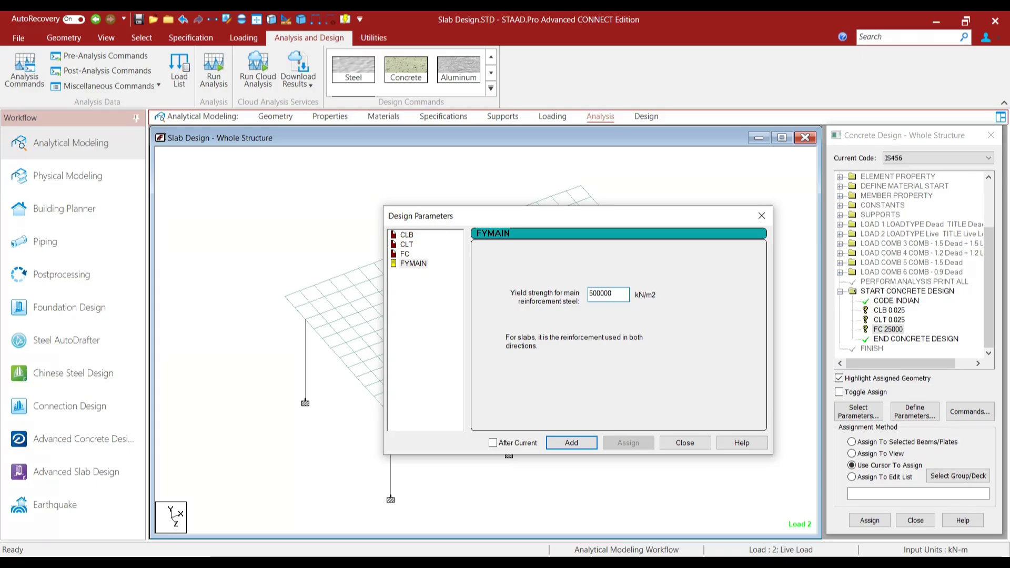
{"action": "left_click", "coordinate": [573, 443]}
{"action": "left_click", "coordinate": [684, 443]}
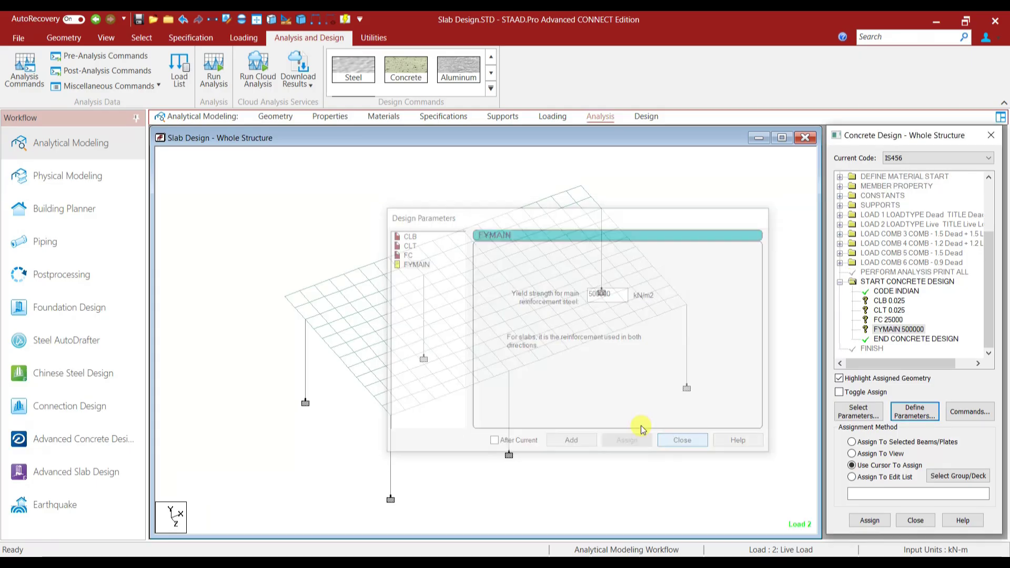
Assign the CLB 0.025 and CLT 0.025 parameters to the whole structure using Assign To View.
{"action": "left_click", "coordinate": [878, 453]}
{"action": "left_click", "coordinate": [869, 520]}
{"action": "left_click", "coordinate": [909, 368]}
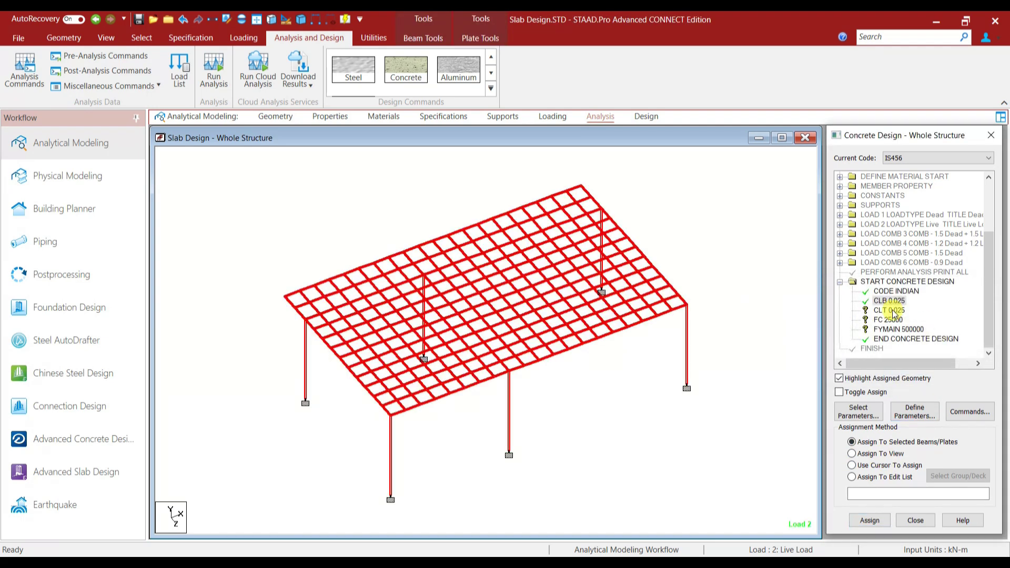
{"action": "left_click", "coordinate": [890, 310]}
{"action": "left_click", "coordinate": [886, 455]}
{"action": "left_click", "coordinate": [870, 521]}
{"action": "left_click", "coordinate": [910, 366]}
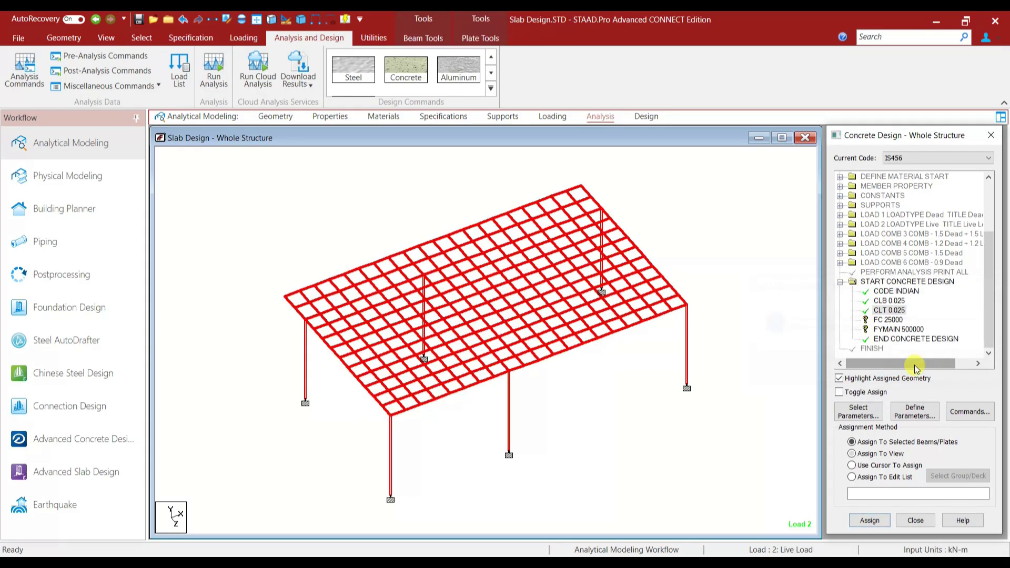
Assign the FC 25000 and FYMAIN 500000 parameters to the whole structure using Assign To View.
{"action": "left_click", "coordinate": [888, 320]}
{"action": "left_click", "coordinate": [881, 454]}
{"action": "left_click", "coordinate": [870, 520]}
{"action": "left_click", "coordinate": [907, 366]}
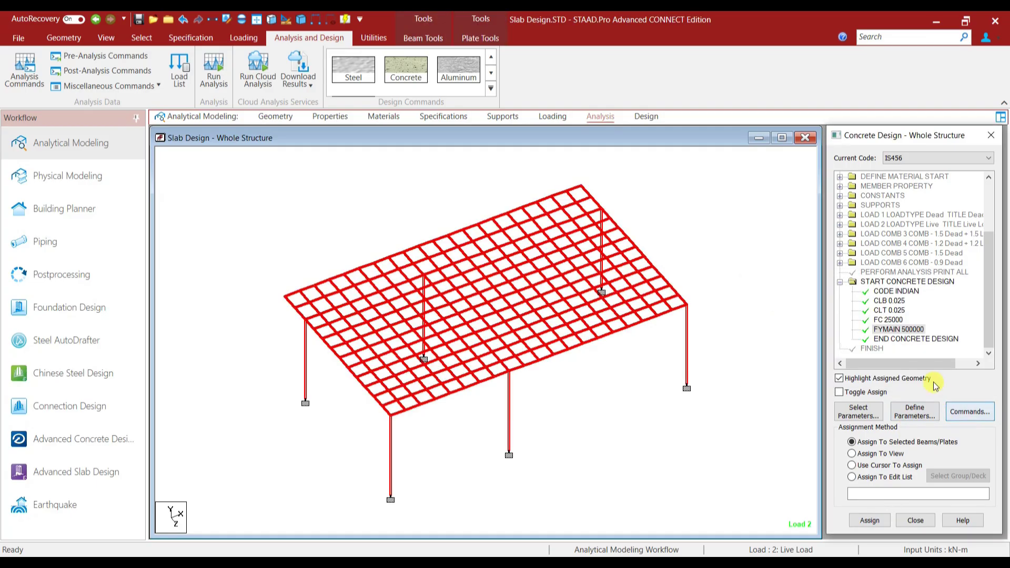
Add the concrete design commands DESIGN BEAM, DESIGN SLAB/ELEMENT and TAKE OFF.
{"action": "left_click", "coordinate": [971, 412]}
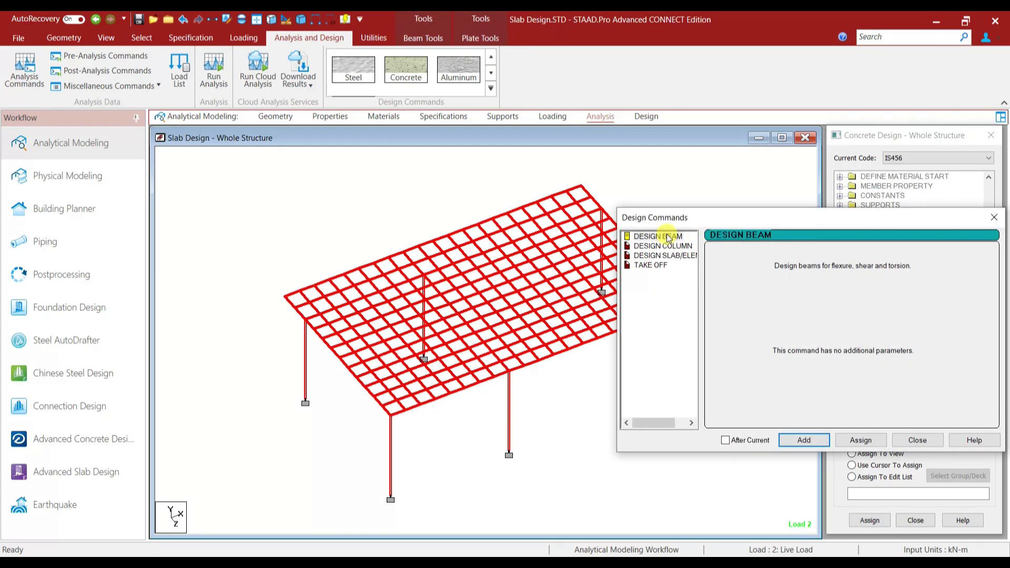
{"action": "left_click", "coordinate": [801, 440]}
{"action": "left_click", "coordinate": [662, 246]}
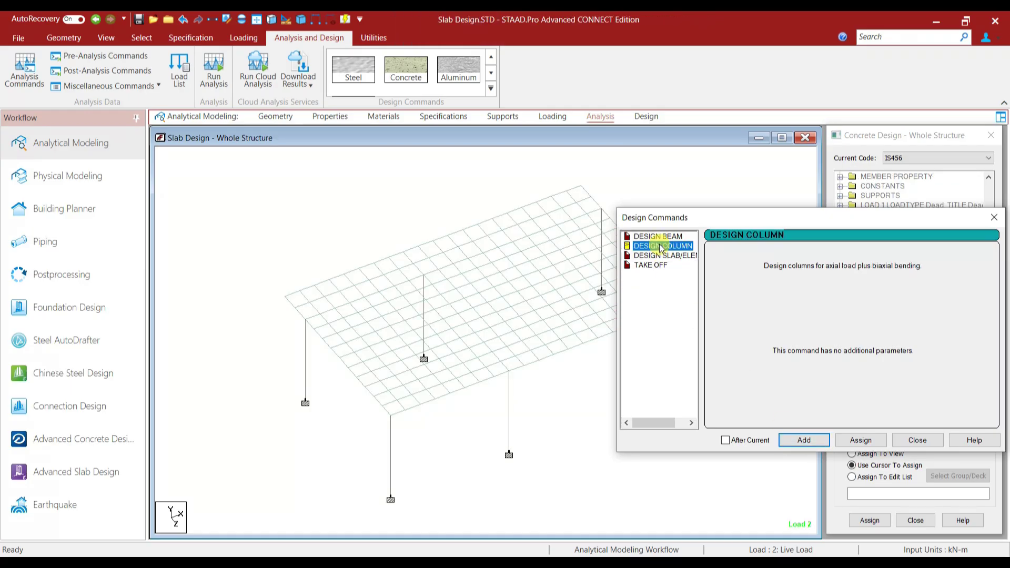
{"action": "left_click", "coordinate": [795, 442]}
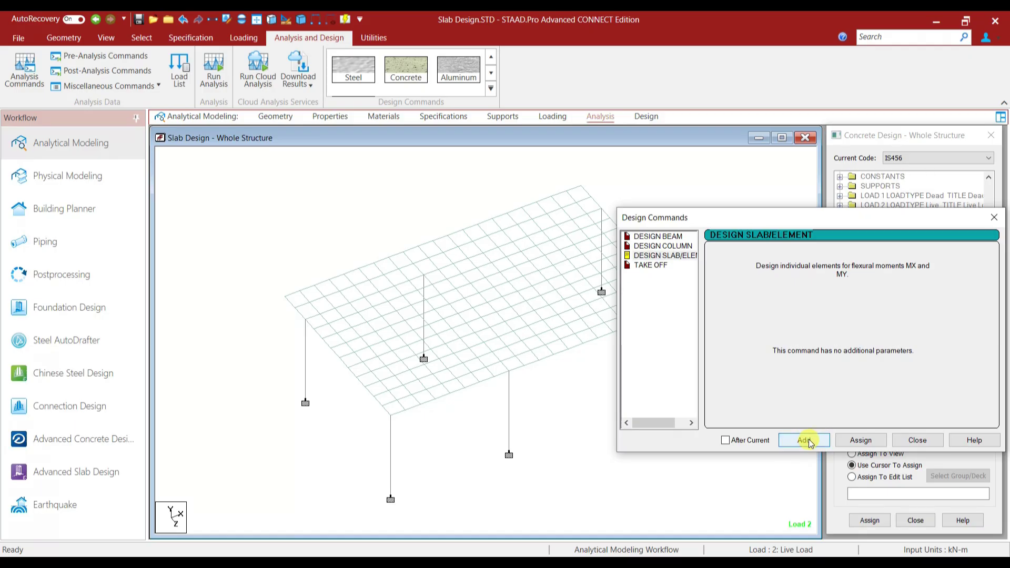
{"action": "left_click", "coordinate": [648, 265]}
{"action": "left_click", "coordinate": [802, 440]}
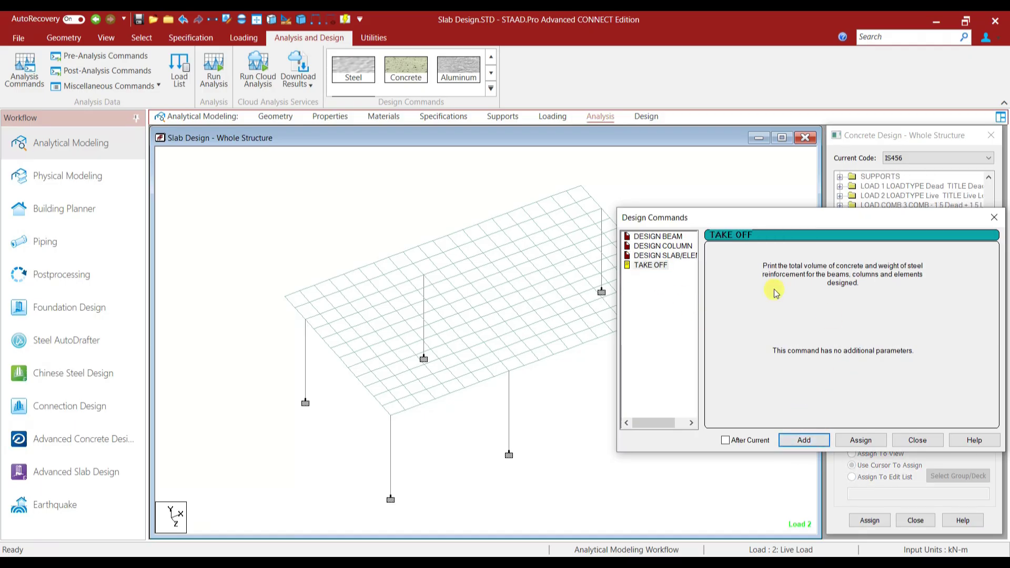
{"action": "left_click", "coordinate": [916, 440]}
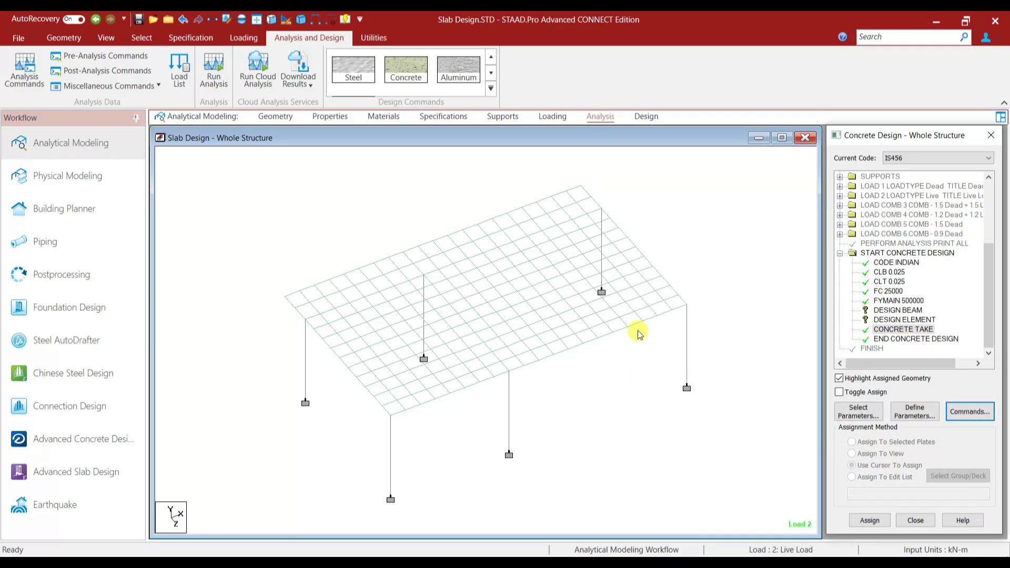
Assign the DESIGN BEAM command to all horizontal beams, selected as the beams parallel to X and Z.
{"action": "left_click", "coordinate": [895, 310]}
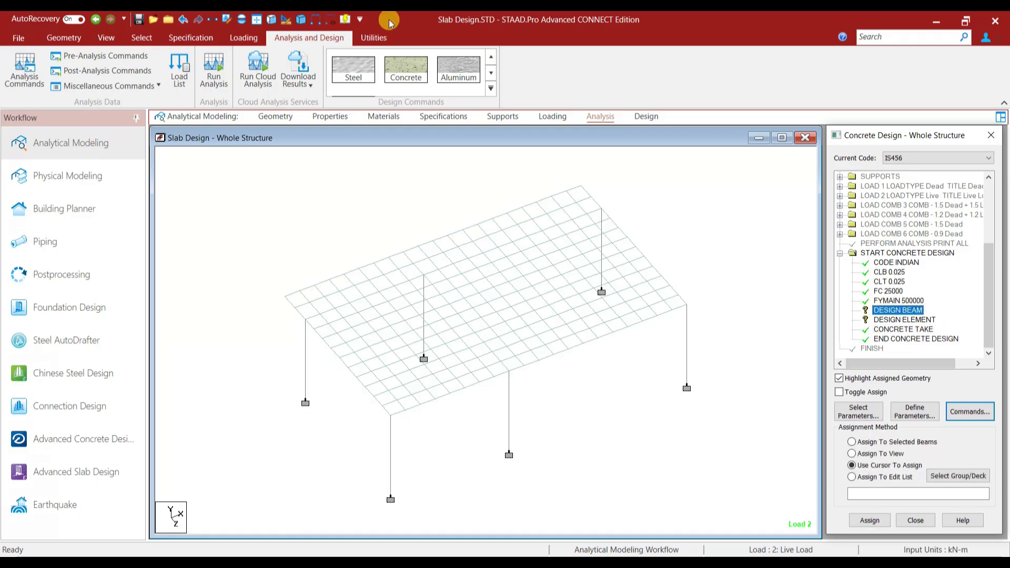
{"action": "left_click", "coordinate": [141, 38]}
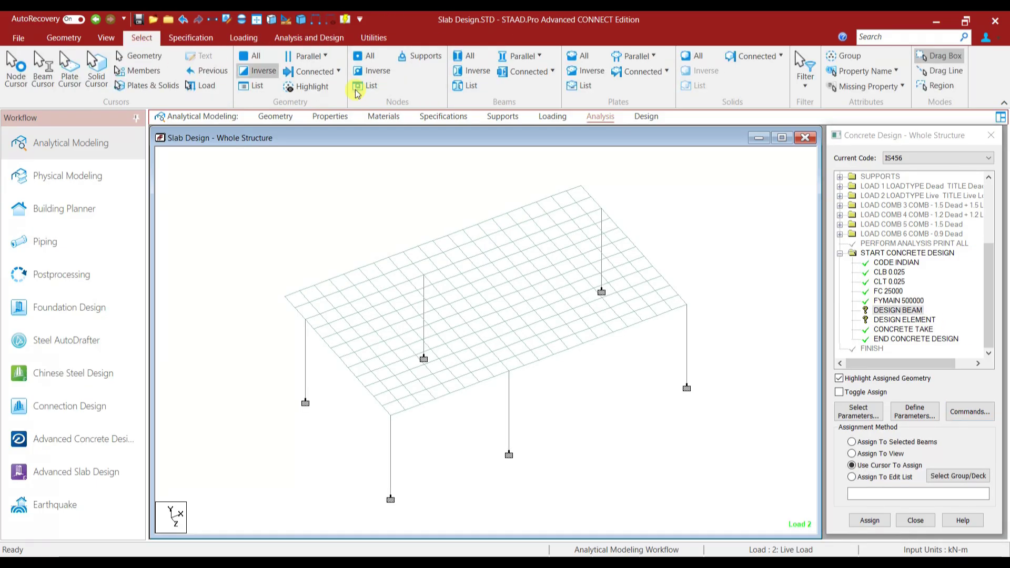
{"action": "left_click", "coordinate": [540, 56]}
{"action": "left_click", "coordinate": [523, 74]}
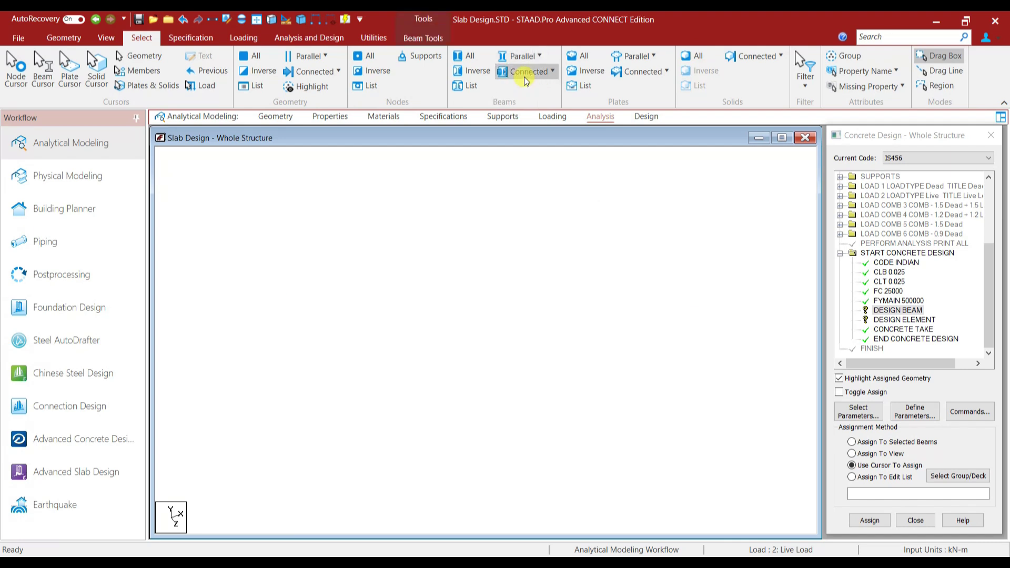
{"action": "left_click", "coordinate": [539, 56]}
{"action": "left_click", "coordinate": [523, 108]}
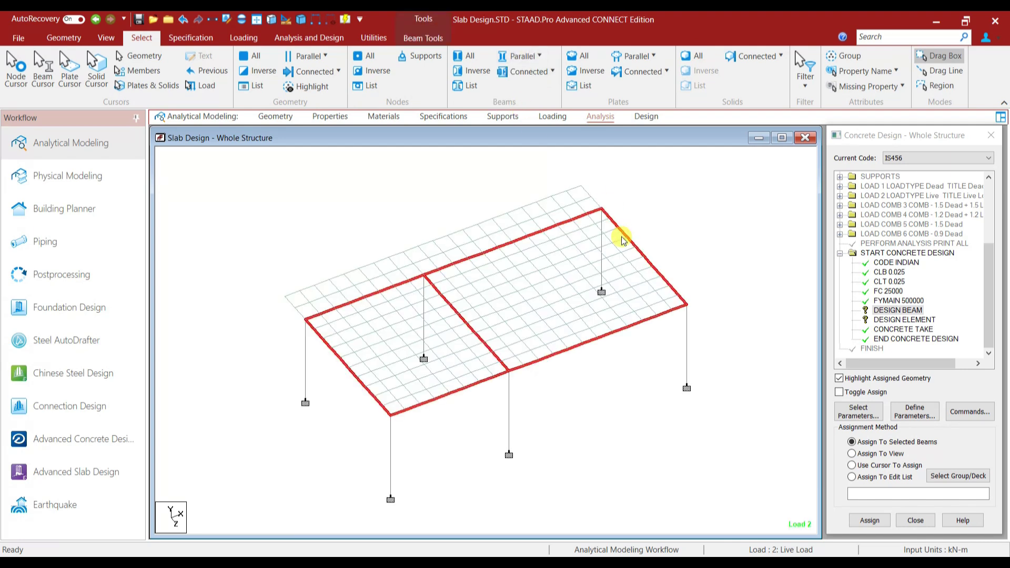
{"action": "left_click", "coordinate": [870, 521]}
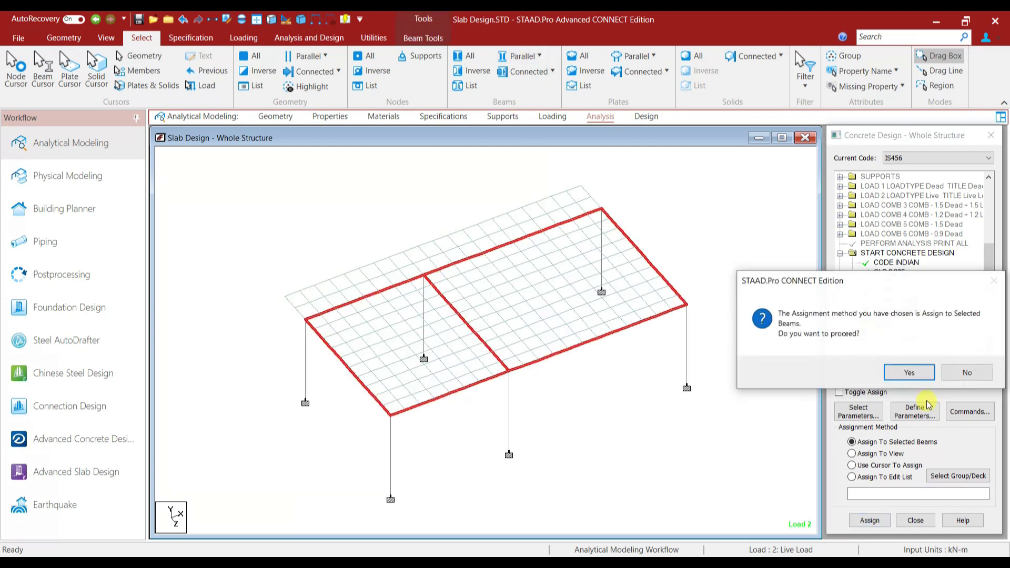
{"action": "left_click", "coordinate": [908, 369]}
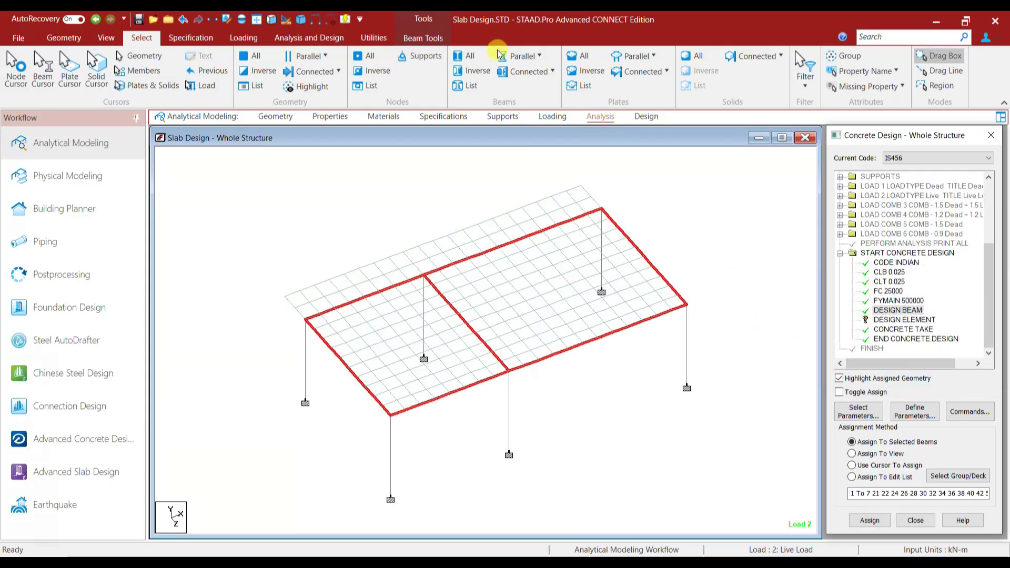
Add the DESIGN COLUMN command to the concrete design block.
{"action": "left_click", "coordinate": [908, 319]}
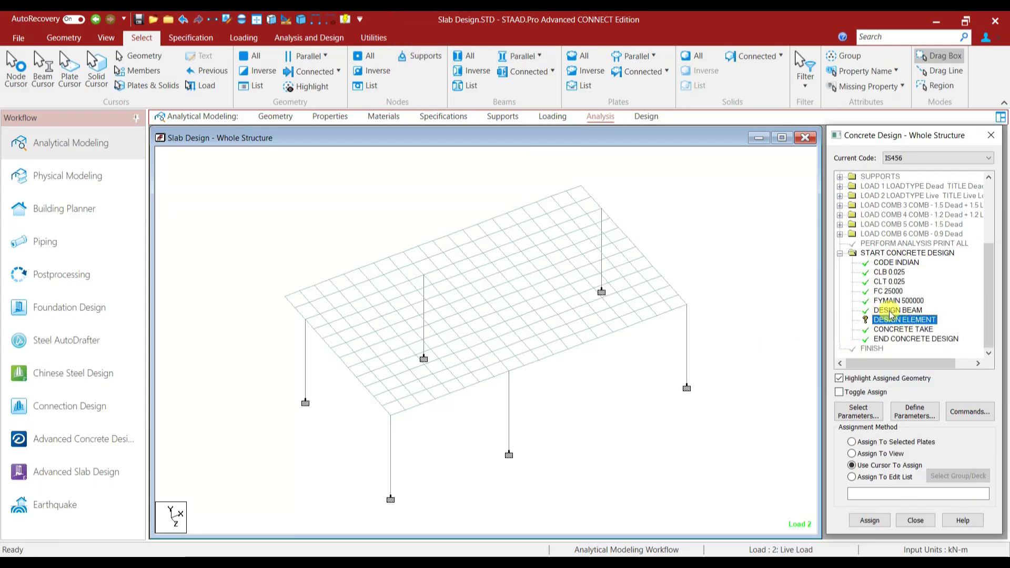
{"action": "left_click", "coordinate": [970, 413]}
{"action": "left_click", "coordinate": [660, 246]}
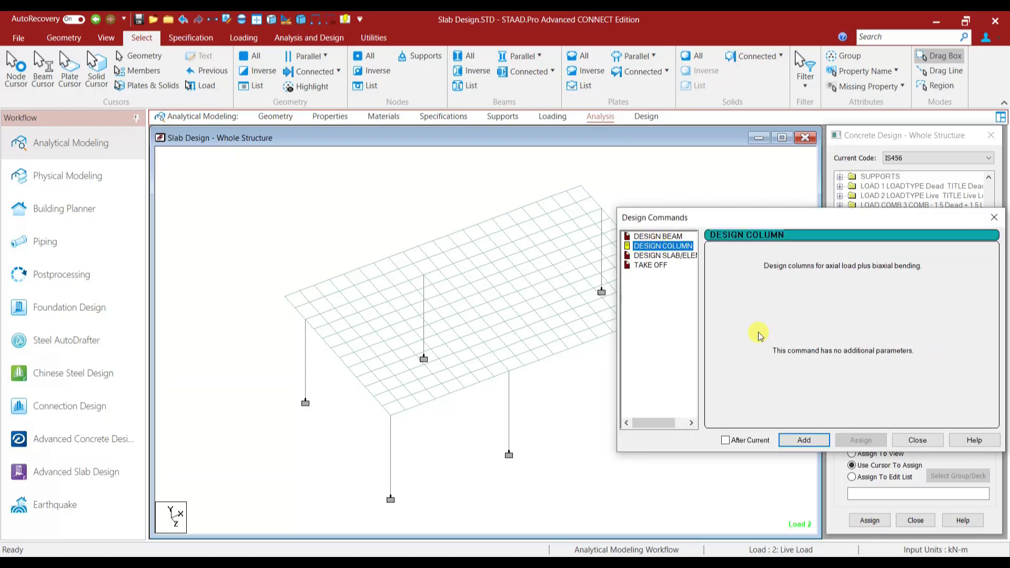
{"action": "left_click", "coordinate": [803, 440]}
{"action": "left_click", "coordinate": [917, 440]}
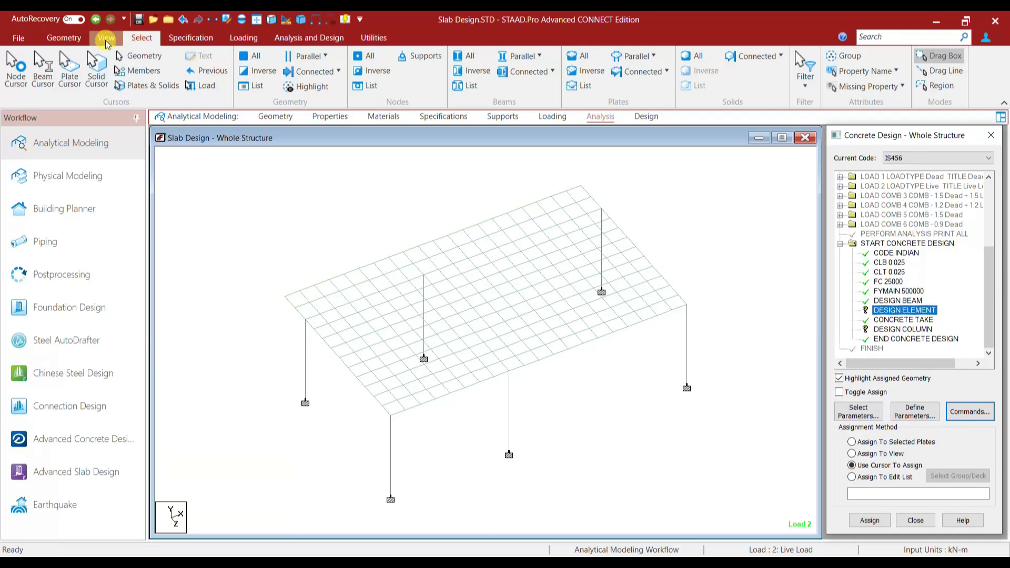
Assign the DESIGN ELEMENT command to all plates of the slab using Assign To Selected Plates.
{"action": "left_click", "coordinate": [68, 79]}
{"action": "left_click_drag", "start_coordinate": [251, 167], "coordinate": [748, 463]}
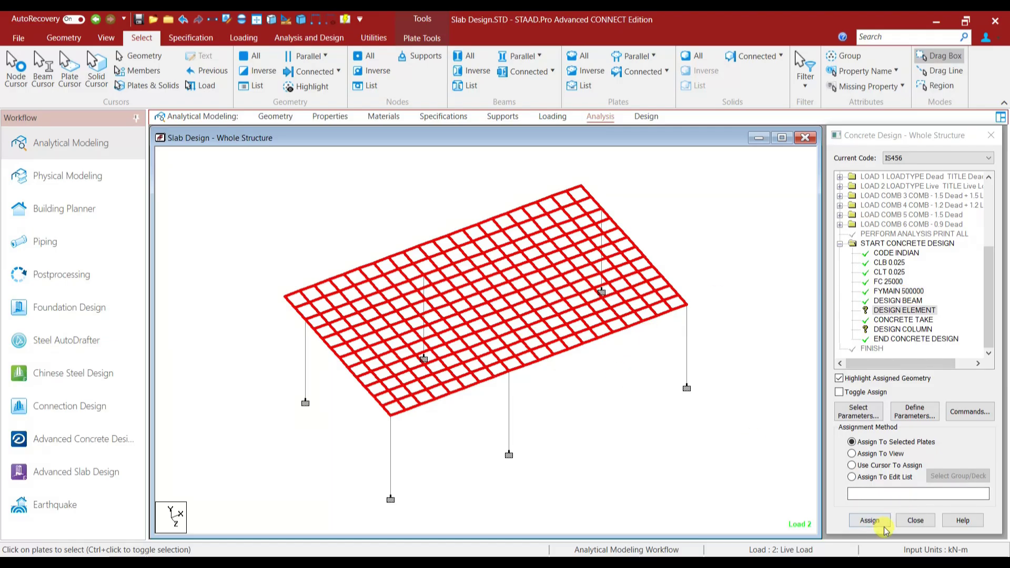
{"action": "left_click", "coordinate": [869, 520]}
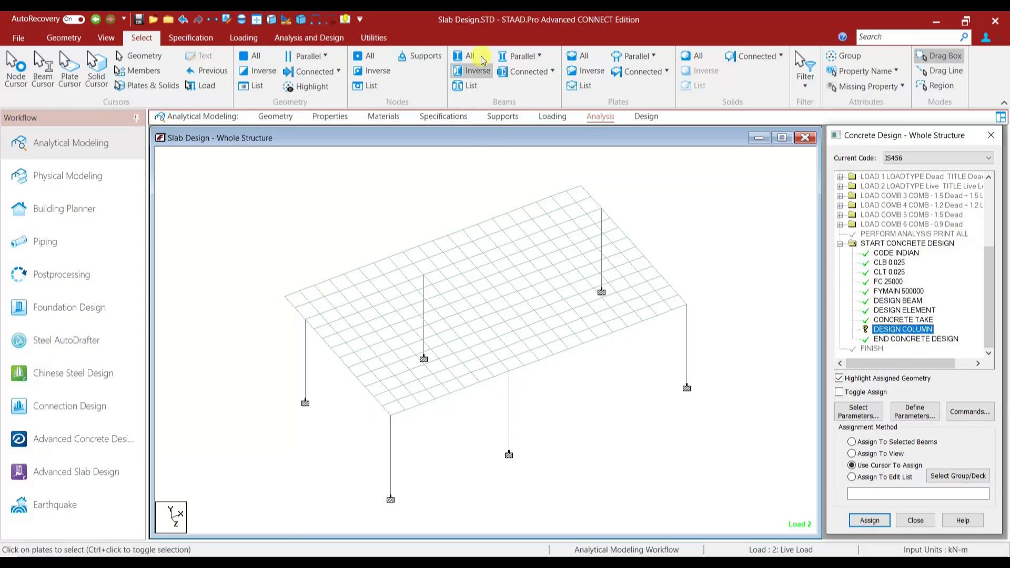
Assign the DESIGN COLUMN command to all columns, selected as the beams parallel to Y.
{"action": "left_click", "coordinate": [521, 56]}
{"action": "left_click", "coordinate": [522, 90]}
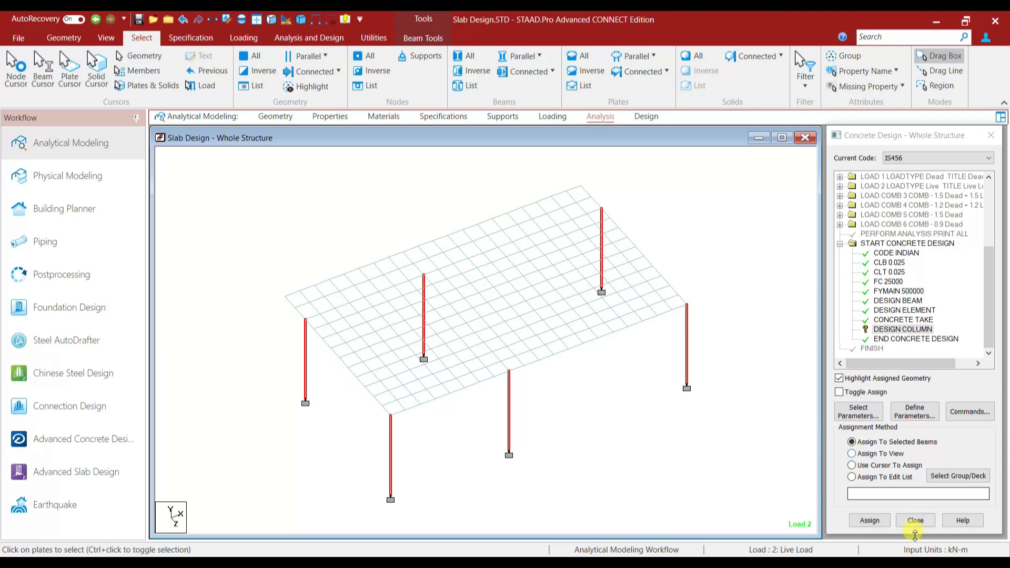
{"action": "left_click", "coordinate": [870, 520]}
{"action": "left_click", "coordinate": [910, 372]}
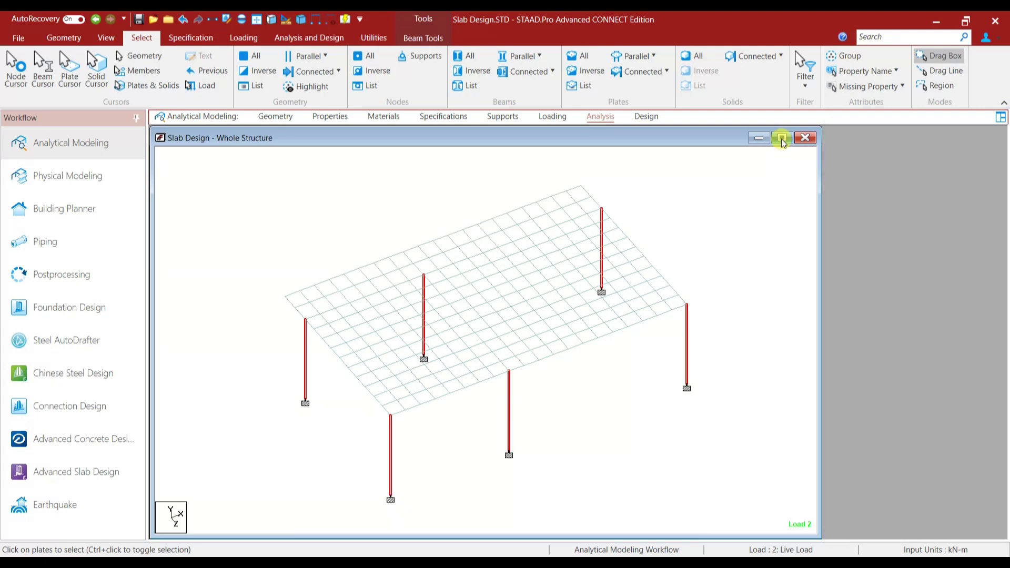
Maximize the structure view, save the modified model and run the analysis.
{"action": "left_click", "coordinate": [782, 137]}
{"action": "left_click", "coordinate": [288, 38]}
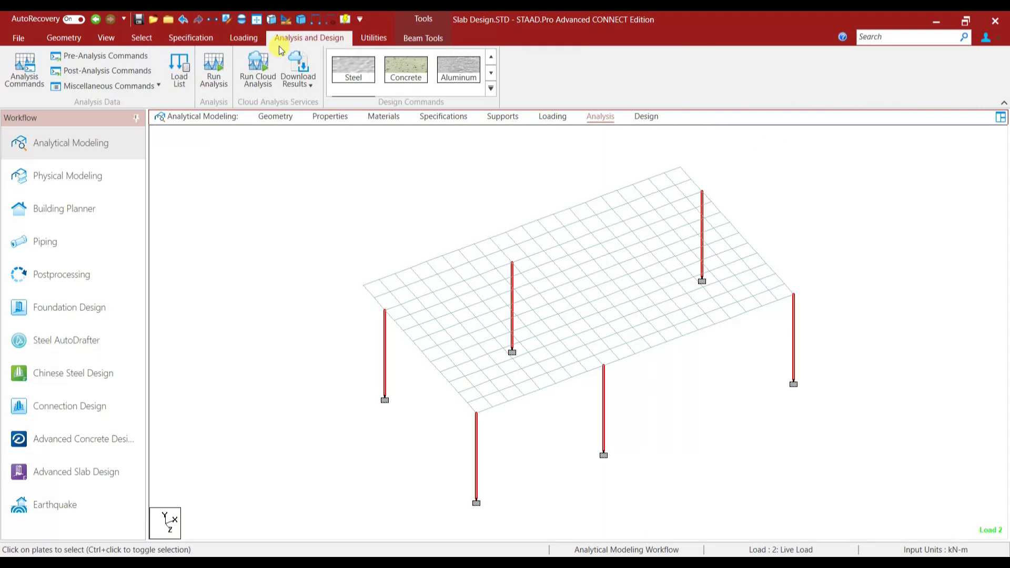
{"action": "left_click", "coordinate": [212, 78]}
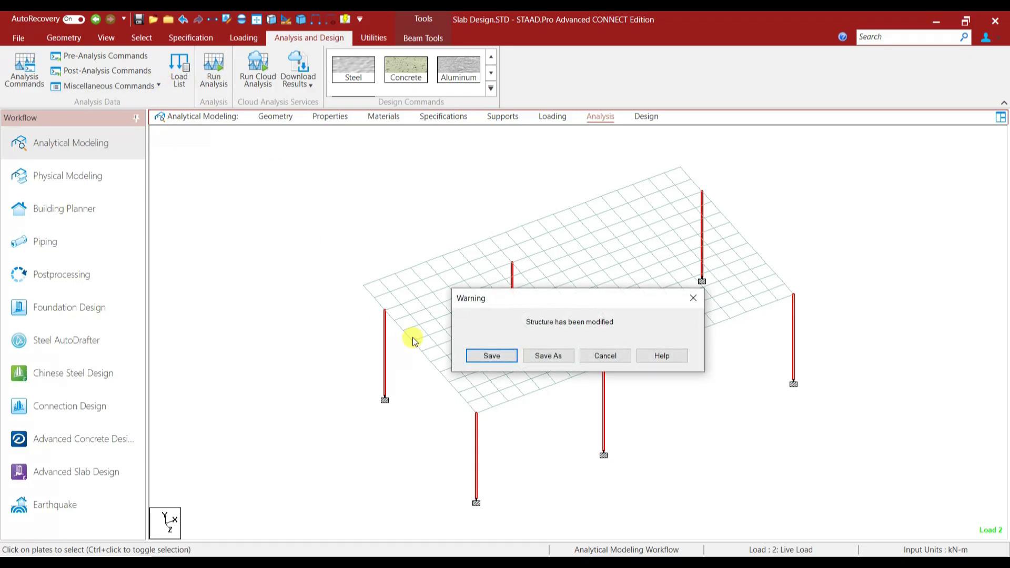
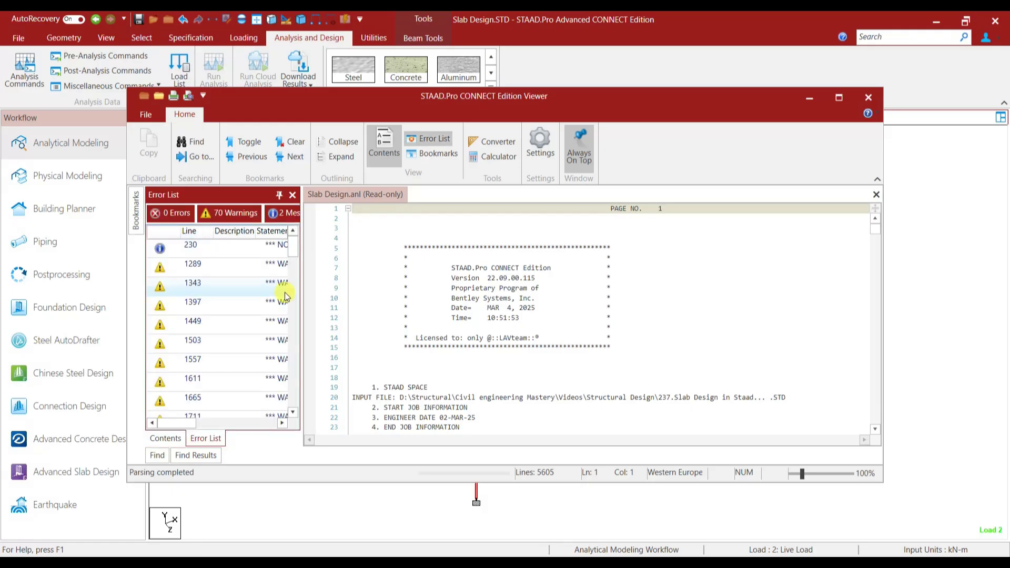
Examine the beam design warnings in the analysis output file and close the output viewer.
{"action": "double_click", "coordinate": [200, 286]}
{"action": "left_click", "coordinate": [417, 319]}
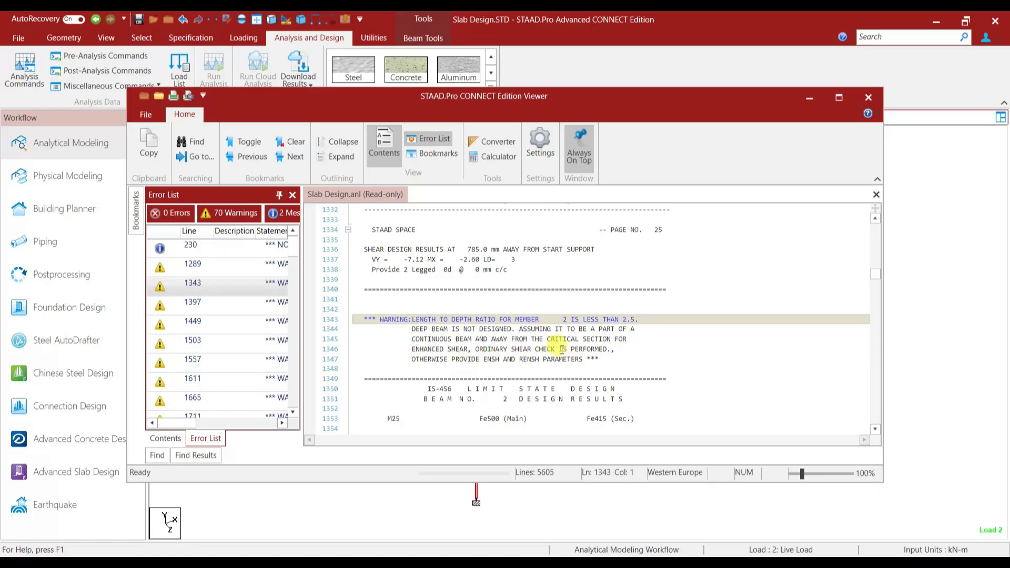
{"action": "left_click", "coordinate": [192, 359]}
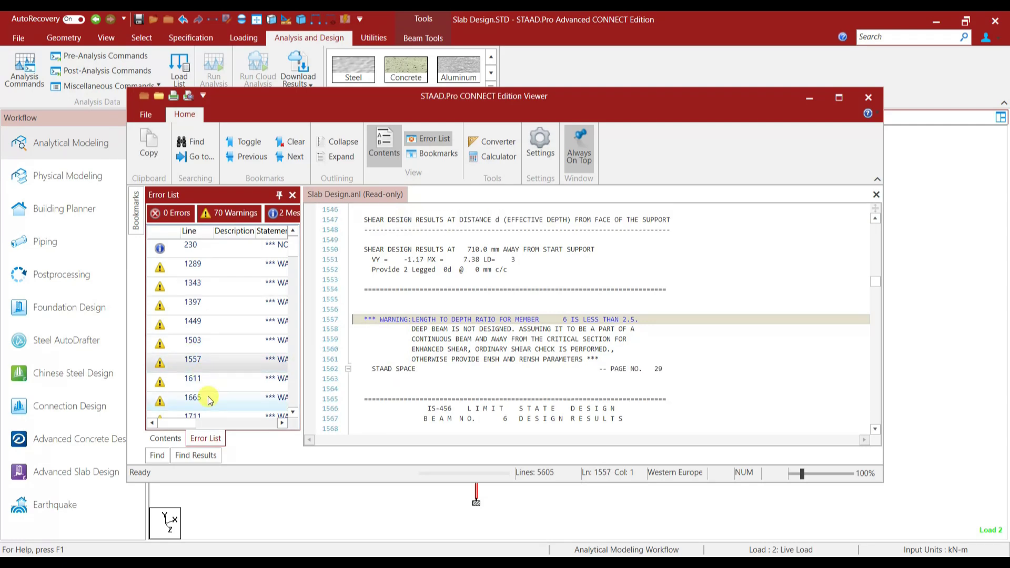
{"action": "left_click", "coordinate": [868, 97]}
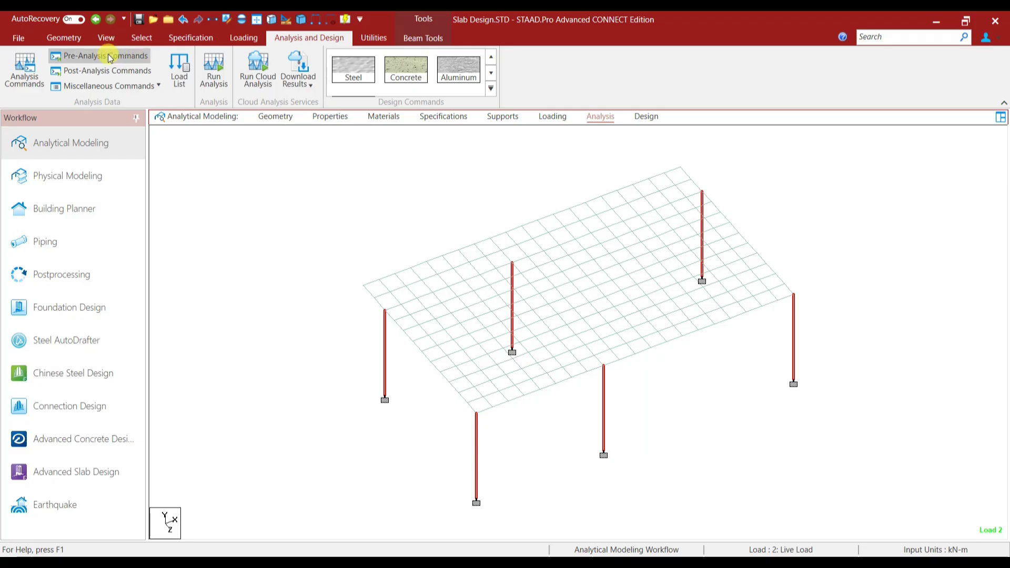
Add the ENSH design parameter with value 1 after FYMAIN 500000 in the concrete design block.
{"action": "left_click", "coordinate": [408, 74]}
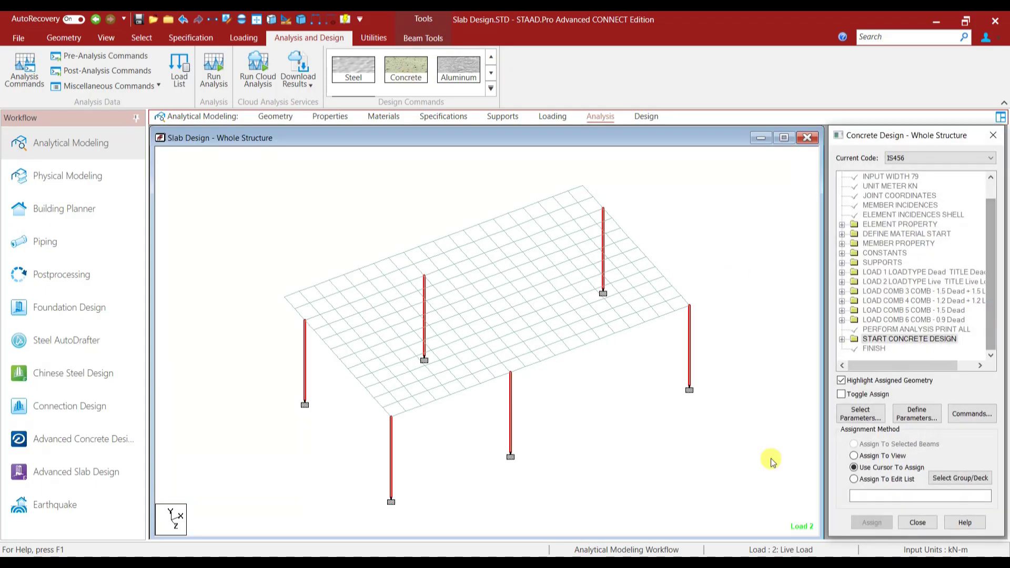
{"action": "left_click", "coordinate": [897, 321]}
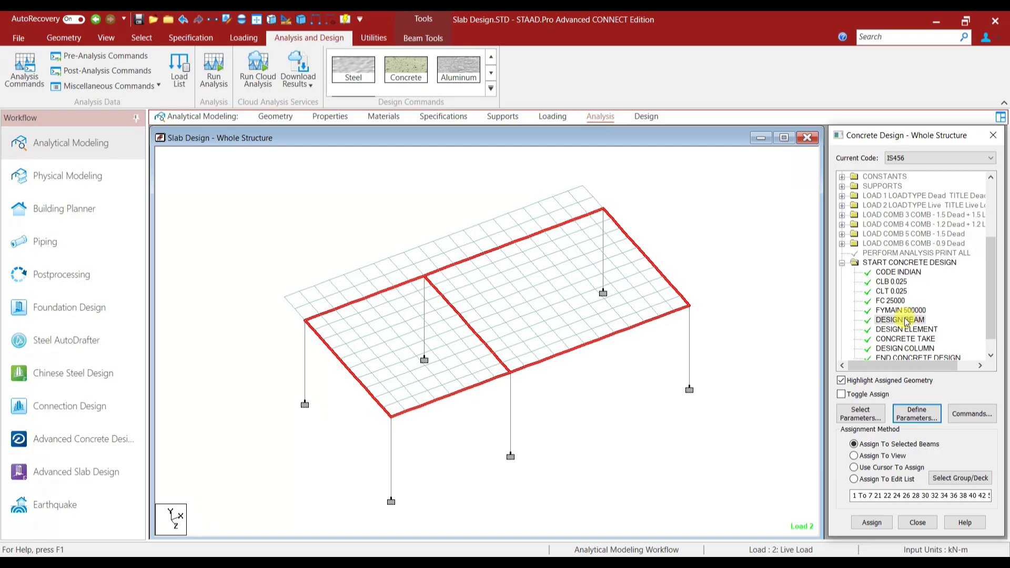
{"action": "left_click", "coordinate": [900, 310]}
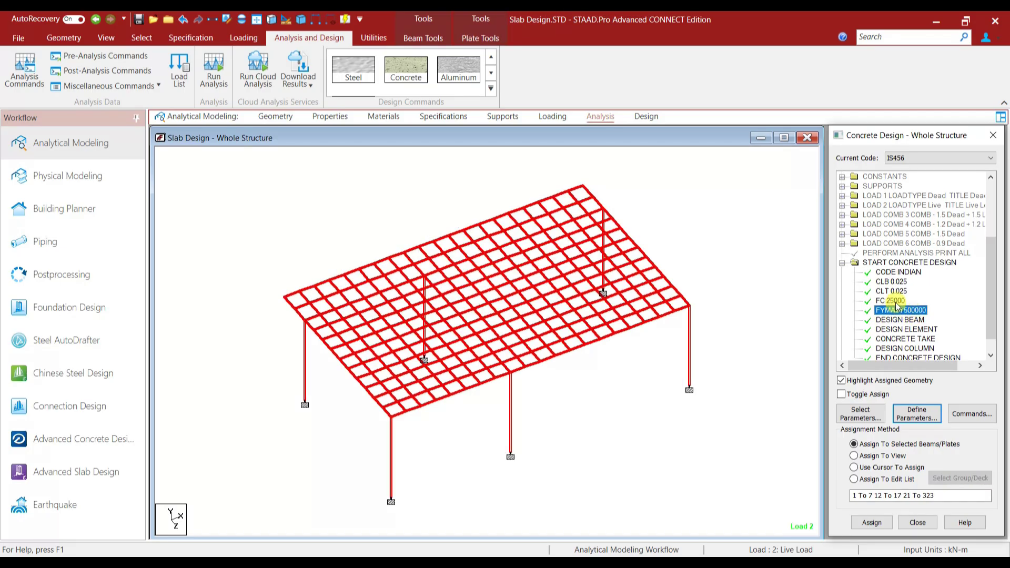
{"action": "left_click", "coordinate": [917, 414]}
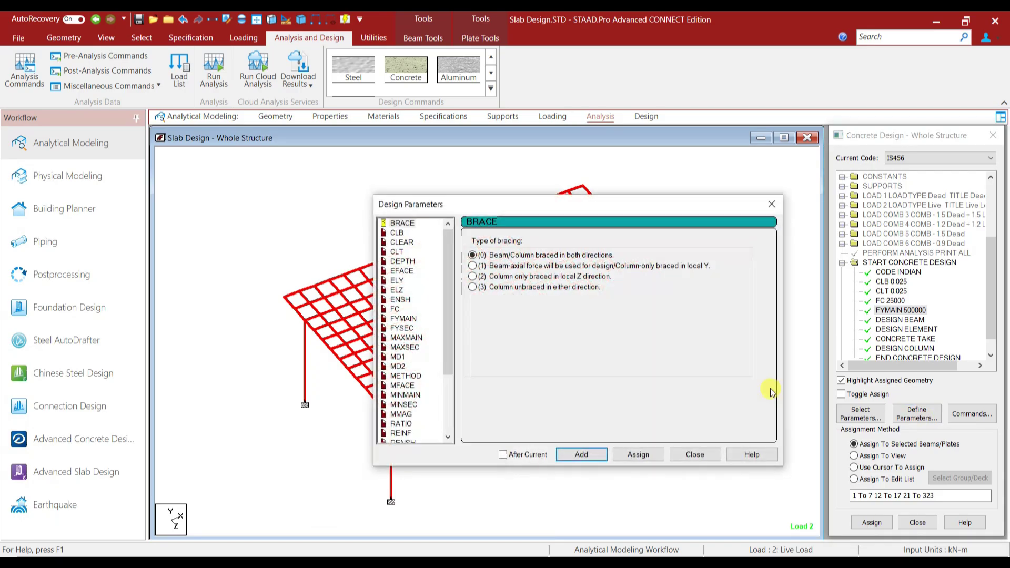
{"action": "left_click", "coordinate": [401, 300]}
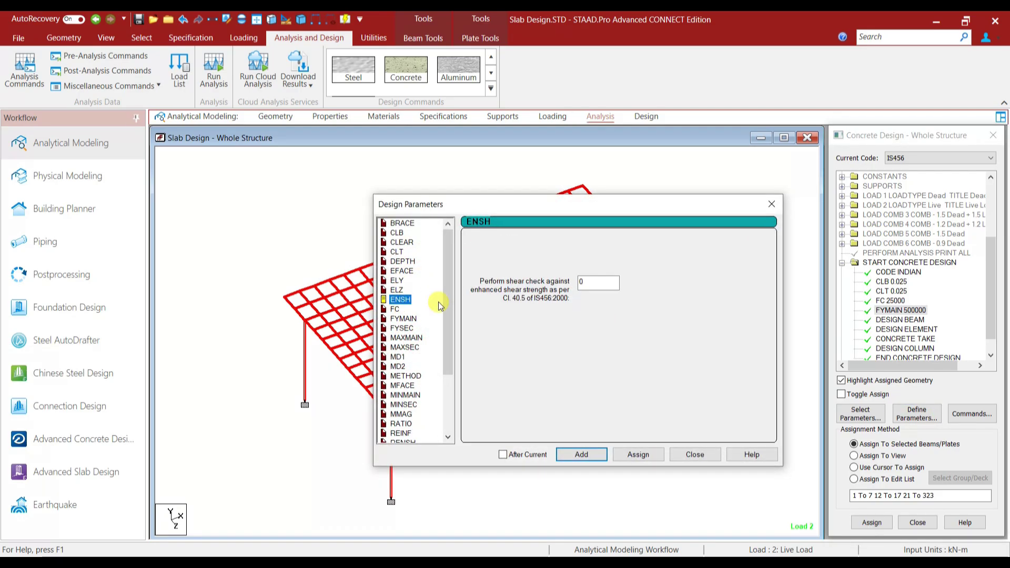
{"action": "double_click", "coordinate": [584, 283]}
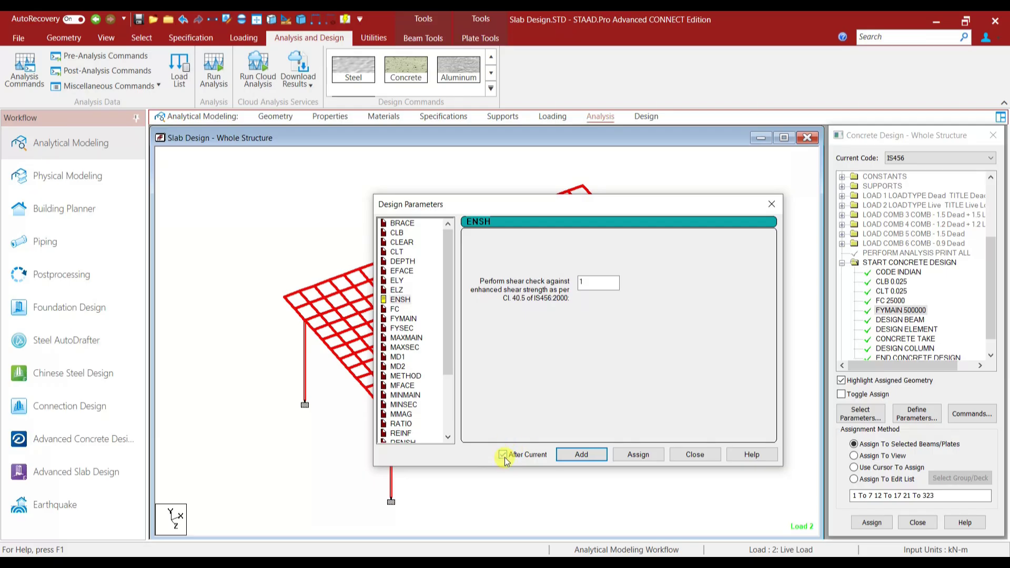
{"action": "left_click", "coordinate": [581, 456]}
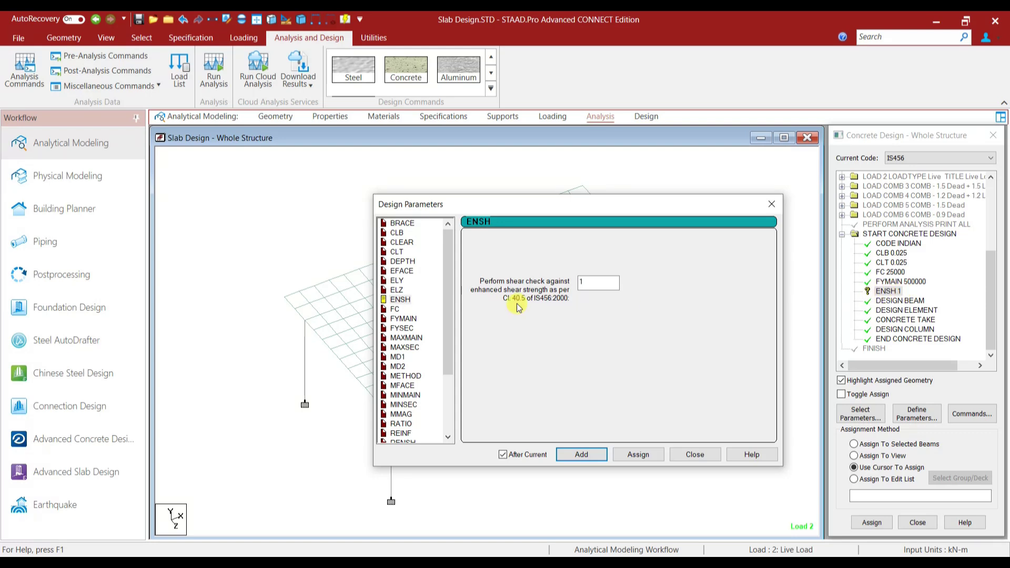
Add the RENSH design parameter with a distance of 1 m from the nearest support, directly after ENSH.
{"action": "scroll", "coordinate": [446, 327], "scroll_direction": "down", "scroll_amount": 1}
{"action": "left_click_drag", "start_coordinate": [446, 338], "coordinate": [439, 358]}
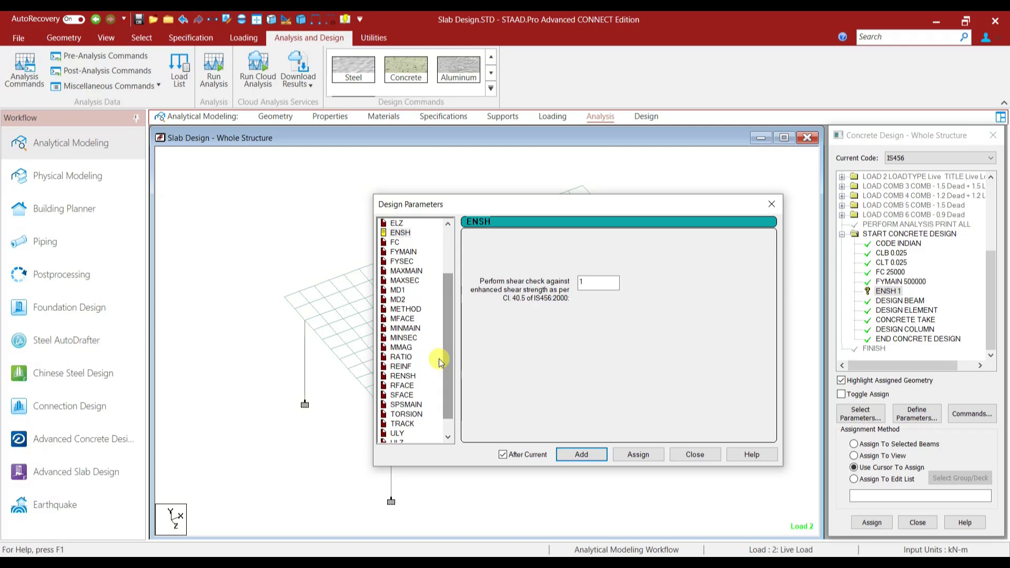
{"action": "left_click", "coordinate": [407, 377]}
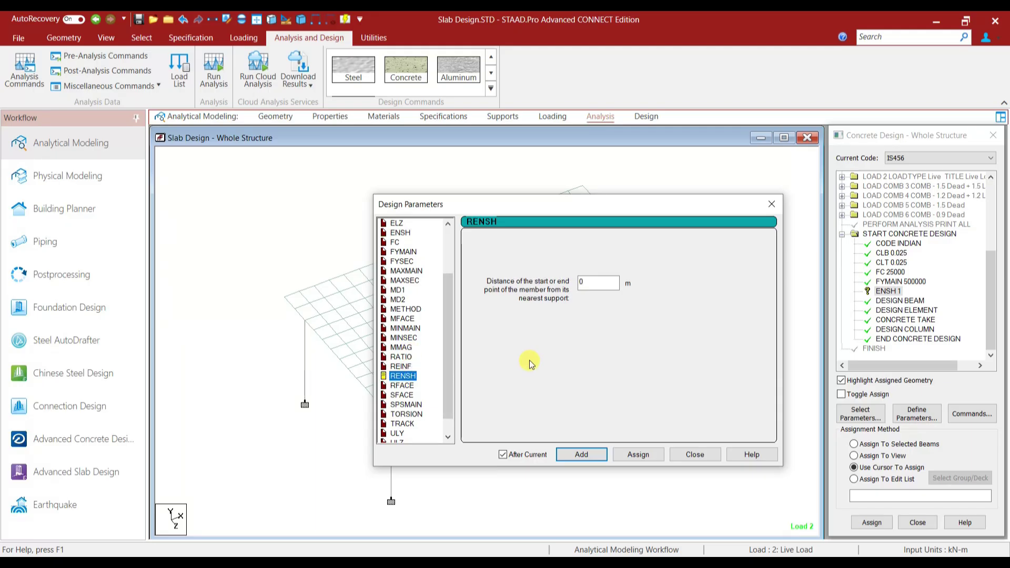
{"action": "left_click", "coordinate": [581, 455]}
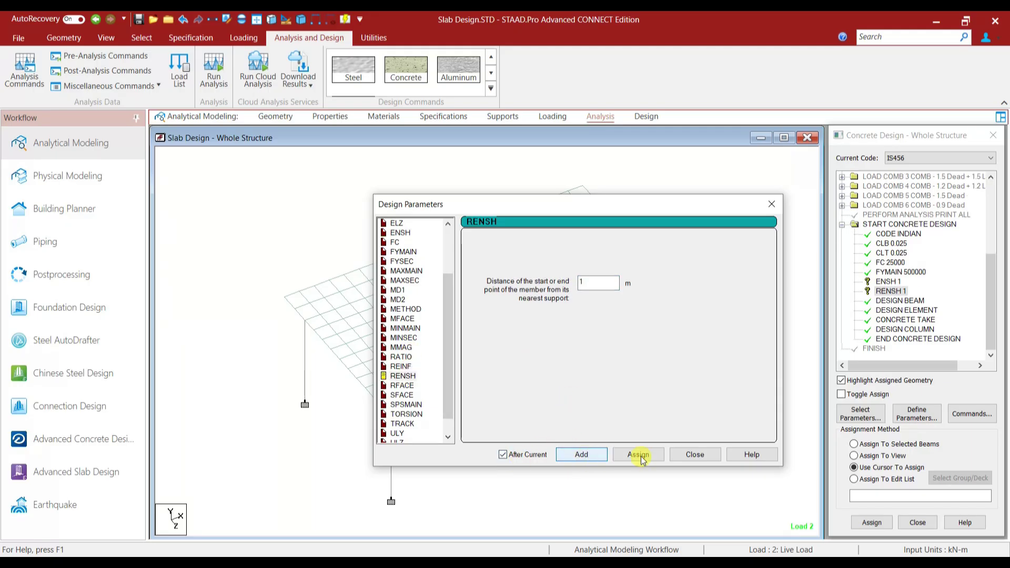
Close the parameter definition dialog and assign ENSH 1 to all beams parallel to X and Z.
{"action": "left_click", "coordinate": [693, 455]}
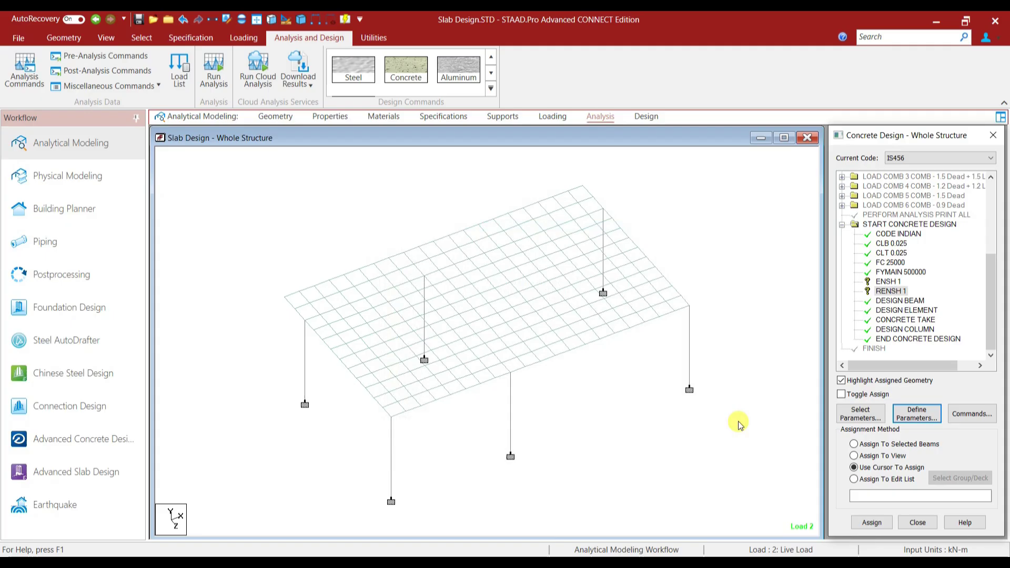
{"action": "left_click", "coordinate": [888, 282]}
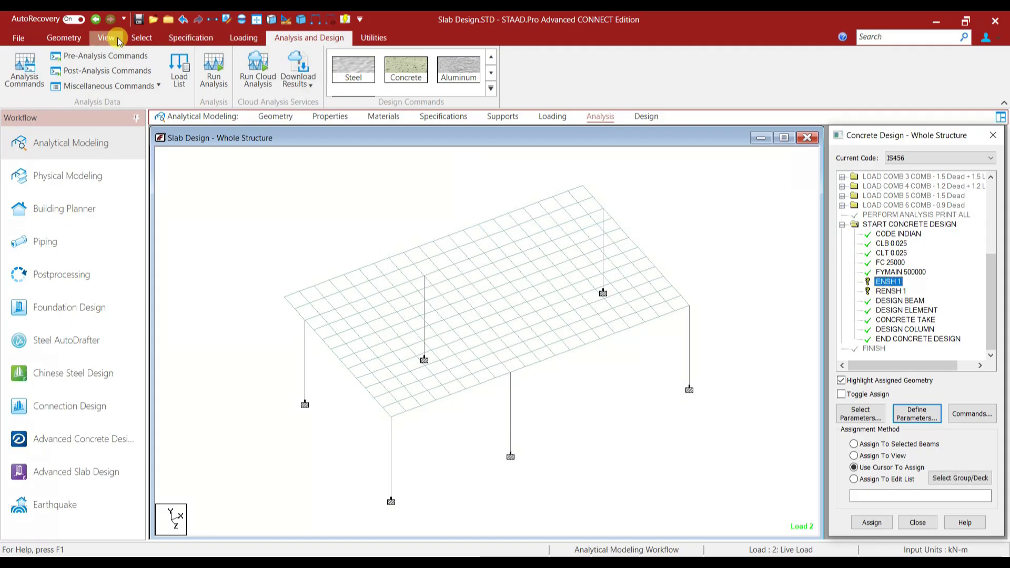
{"action": "left_click", "coordinate": [140, 38]}
{"action": "left_click", "coordinate": [541, 57]}
{"action": "left_click", "coordinate": [513, 75]}
{"action": "left_click", "coordinate": [540, 57]}
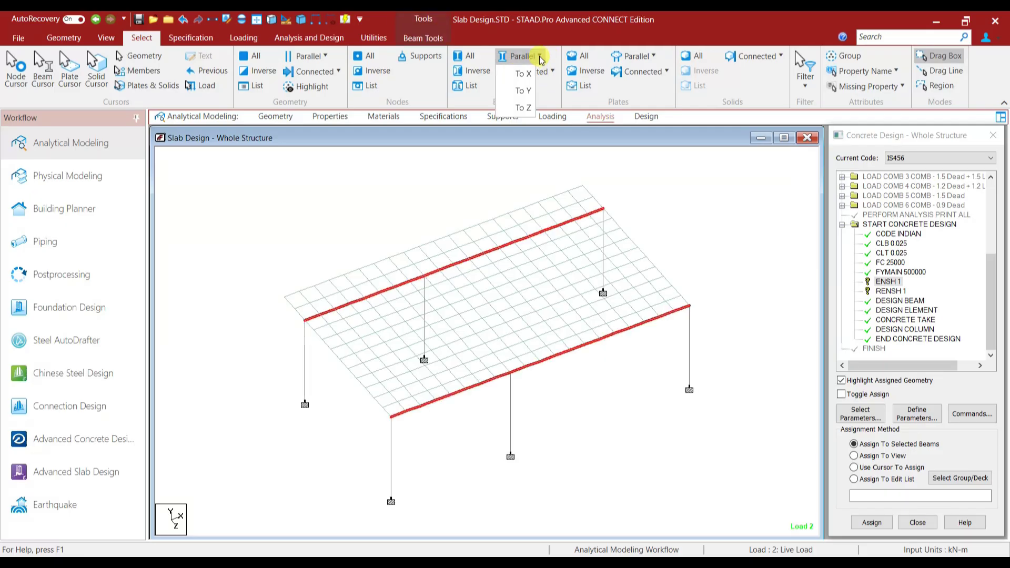
{"action": "left_click", "coordinate": [524, 111]}
{"action": "left_click", "coordinate": [871, 522]}
{"action": "left_click", "coordinate": [905, 375]}
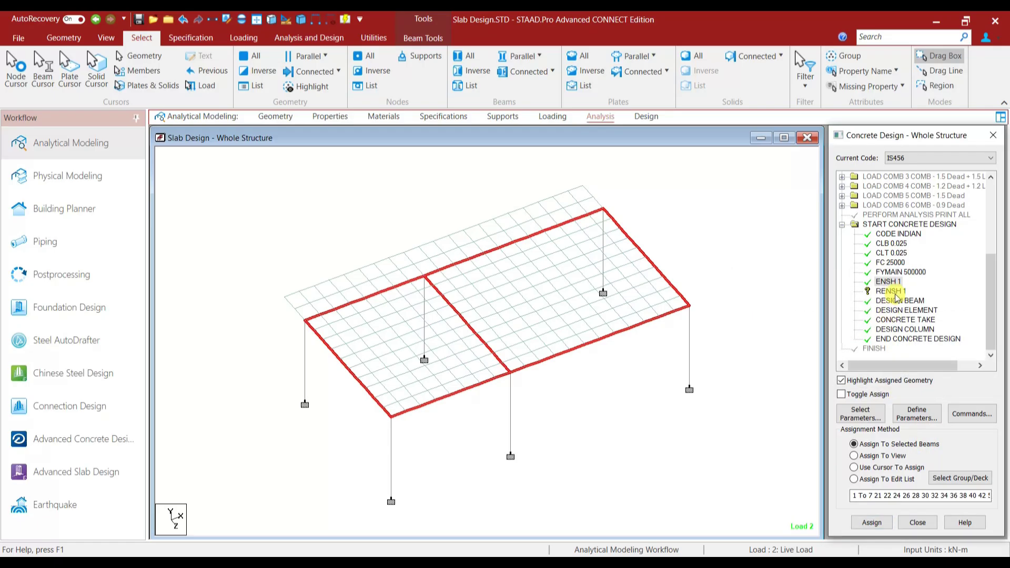
Assign the RENSH 1 parameter to all beams parallel to the X and Z axes.
{"action": "left_click", "coordinate": [894, 292]}
{"action": "left_click", "coordinate": [521, 56]}
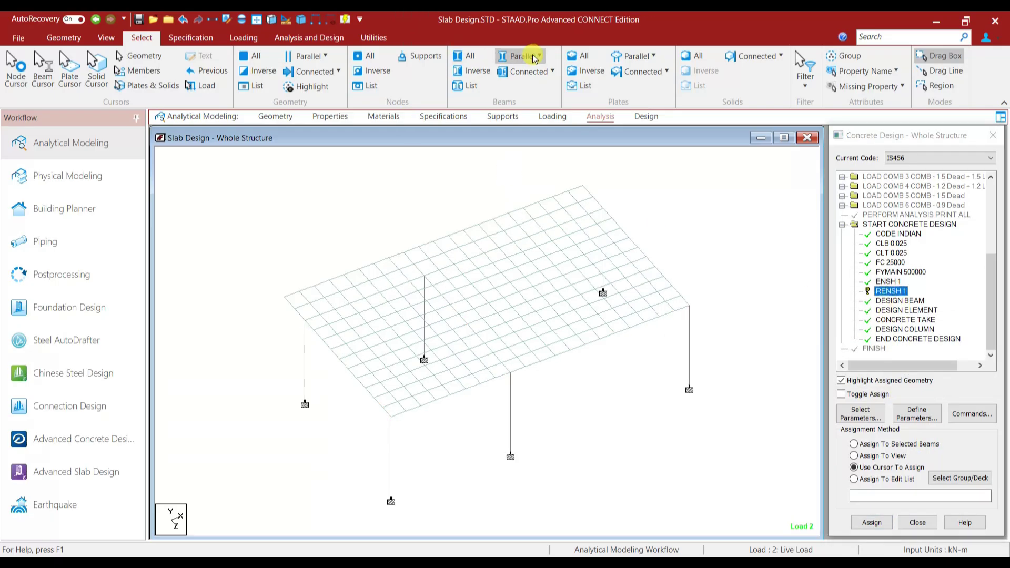
{"action": "left_click", "coordinate": [524, 77]}
{"action": "left_click", "coordinate": [521, 55]}
{"action": "left_click", "coordinate": [523, 107]}
{"action": "left_click", "coordinate": [872, 523]}
{"action": "left_click", "coordinate": [901, 371]}
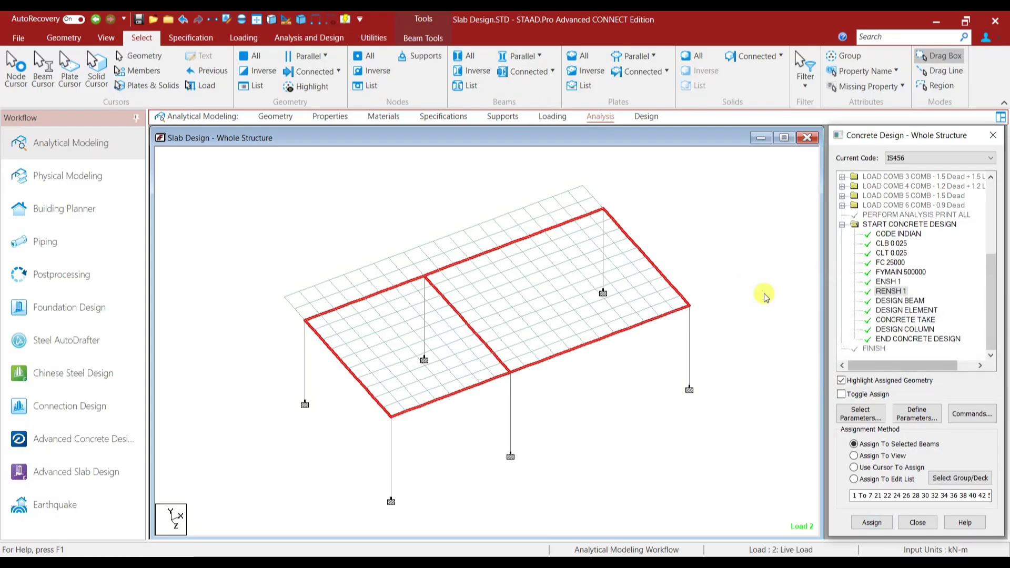
Save the model with the assigned shear parameters and rerun the analysis.
{"action": "left_click", "coordinate": [139, 19]}
{"action": "left_click", "coordinate": [489, 368]}
{"action": "left_click", "coordinate": [309, 38]}
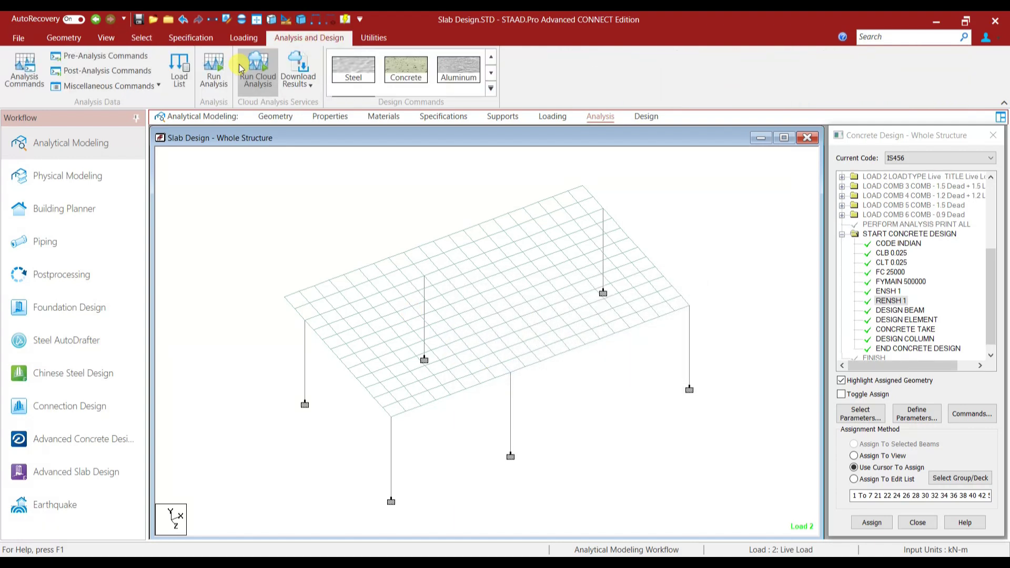
{"action": "left_click", "coordinate": [214, 68]}
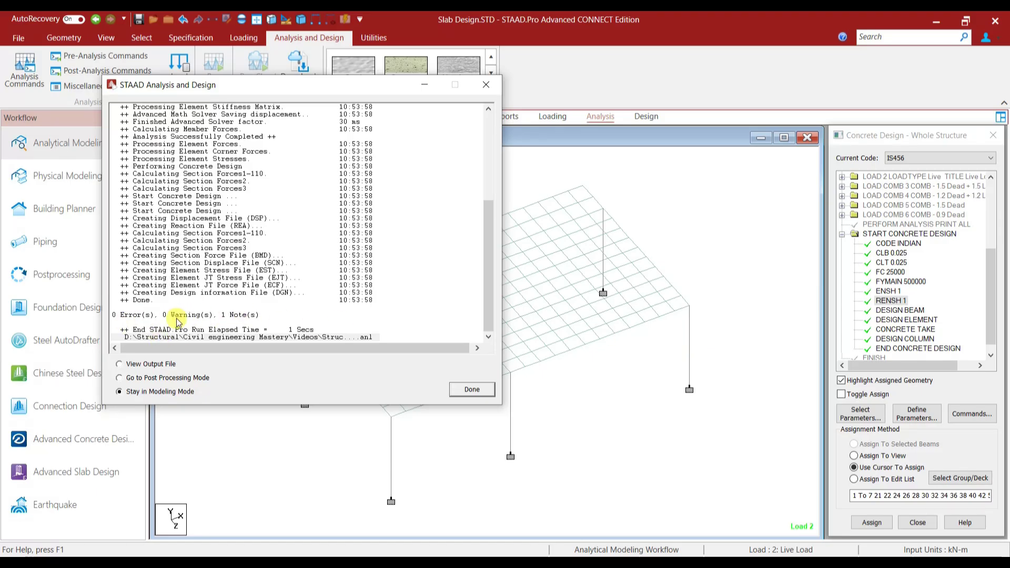
View the analysis output file, check its error list and concrete design section, and minimize the viewer.
{"action": "left_click", "coordinate": [120, 364]}
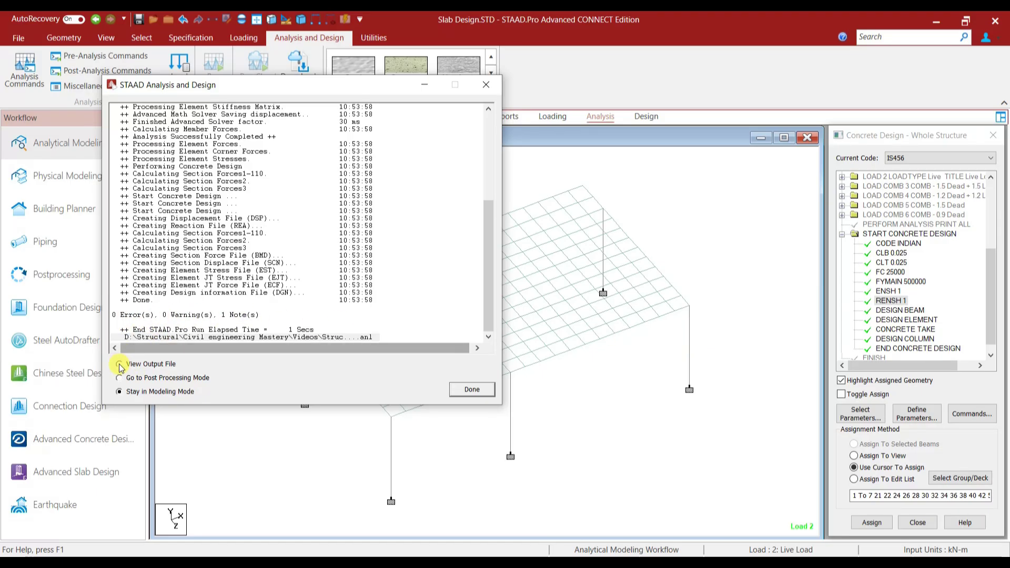
{"action": "left_click", "coordinate": [472, 389]}
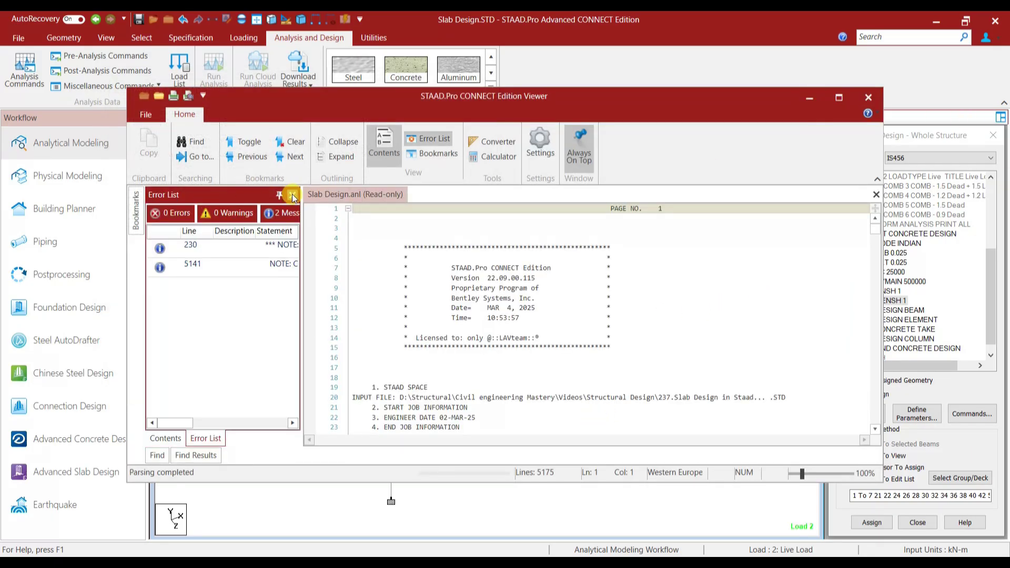
{"action": "left_click", "coordinate": [292, 196]}
{"action": "left_click", "coordinate": [221, 320]}
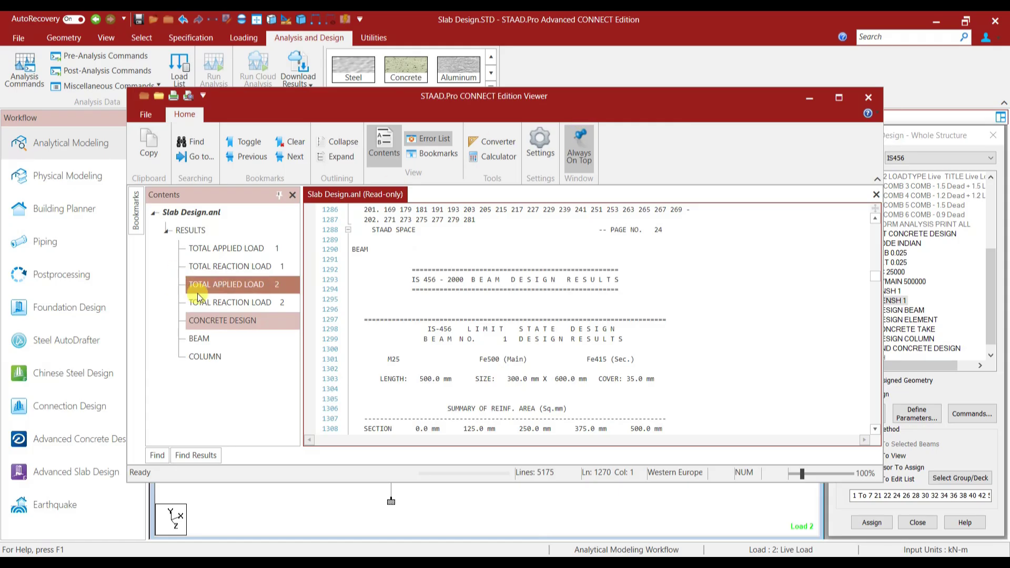
{"action": "left_click", "coordinate": [810, 99]}
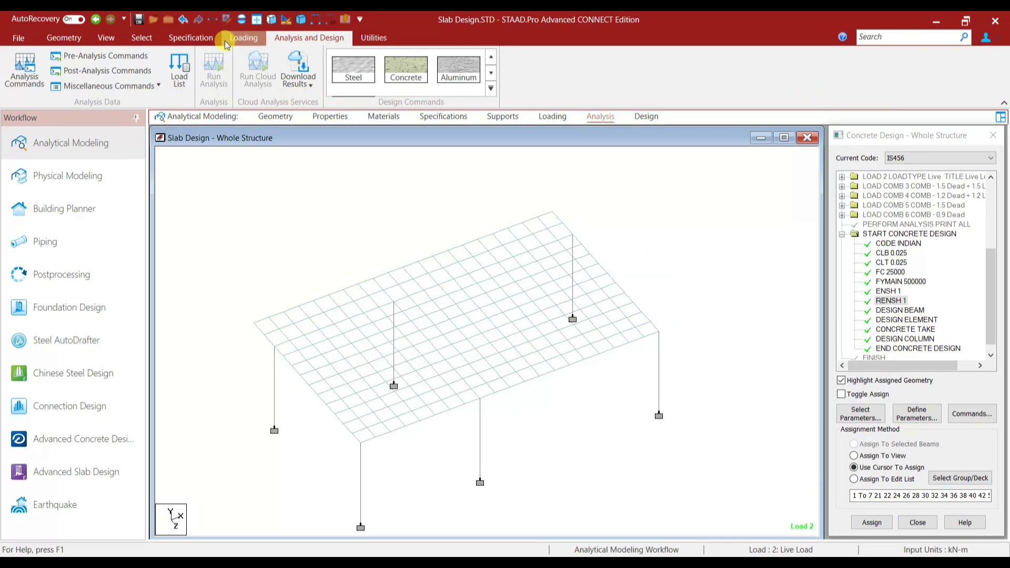
Switch to the Postprocessing workflow with only load case 3 COMB - 1.5 Dead + 1.5 Live included in the results.
{"action": "left_click", "coordinate": [62, 274]}
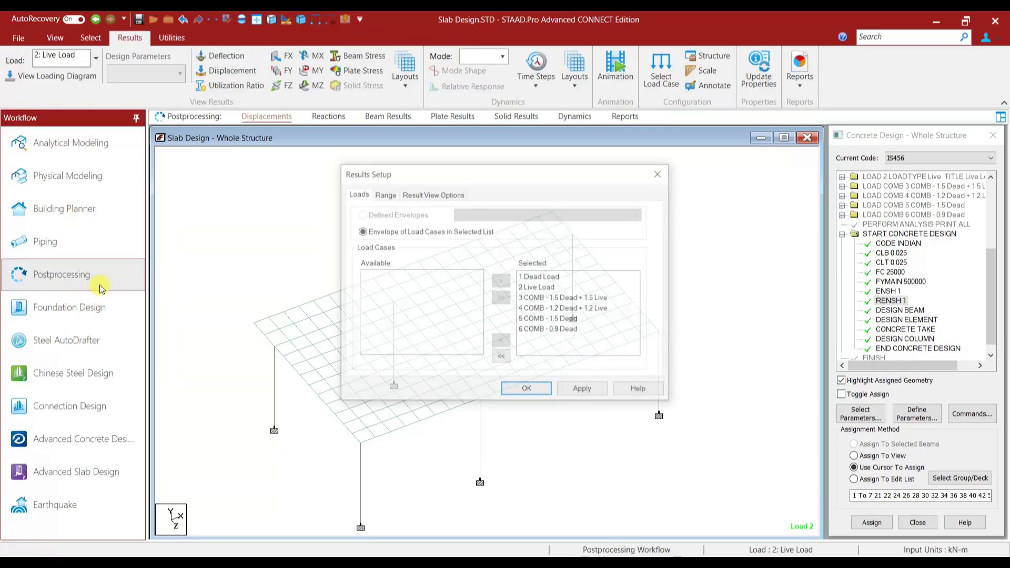
{"action": "left_click", "coordinate": [500, 359]}
{"action": "left_click", "coordinate": [390, 298]}
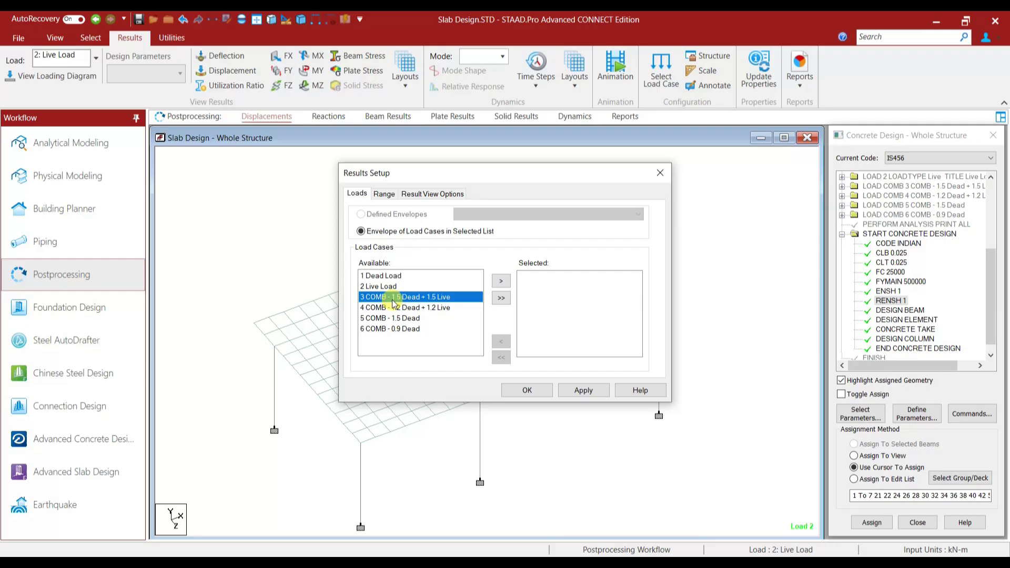
{"action": "left_click", "coordinate": [500, 281]}
{"action": "left_click", "coordinate": [527, 390]}
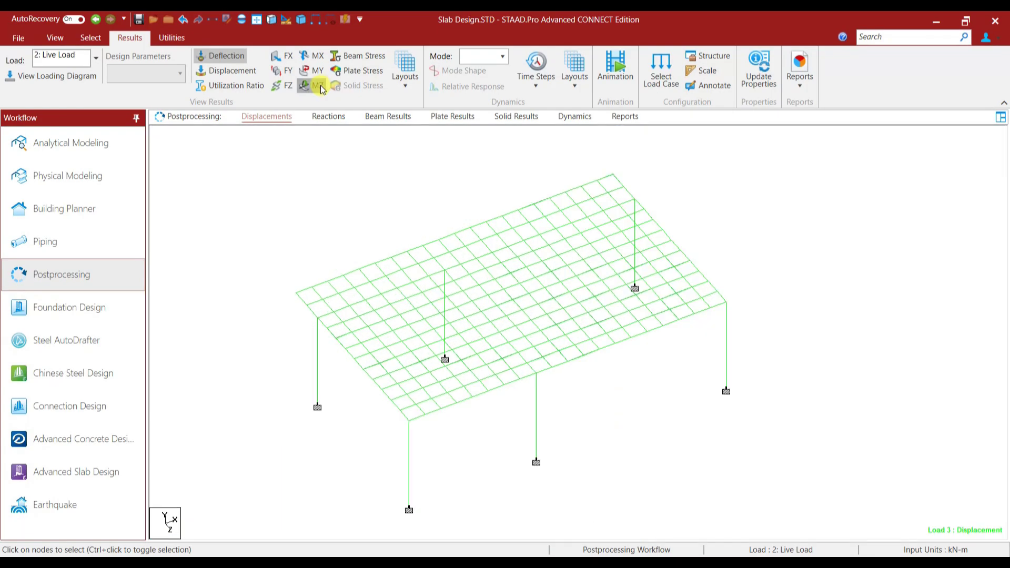
Display the MZ bending moment, FY shear force and displacement diagrams of the structure for review.
{"action": "left_click", "coordinate": [321, 87]}
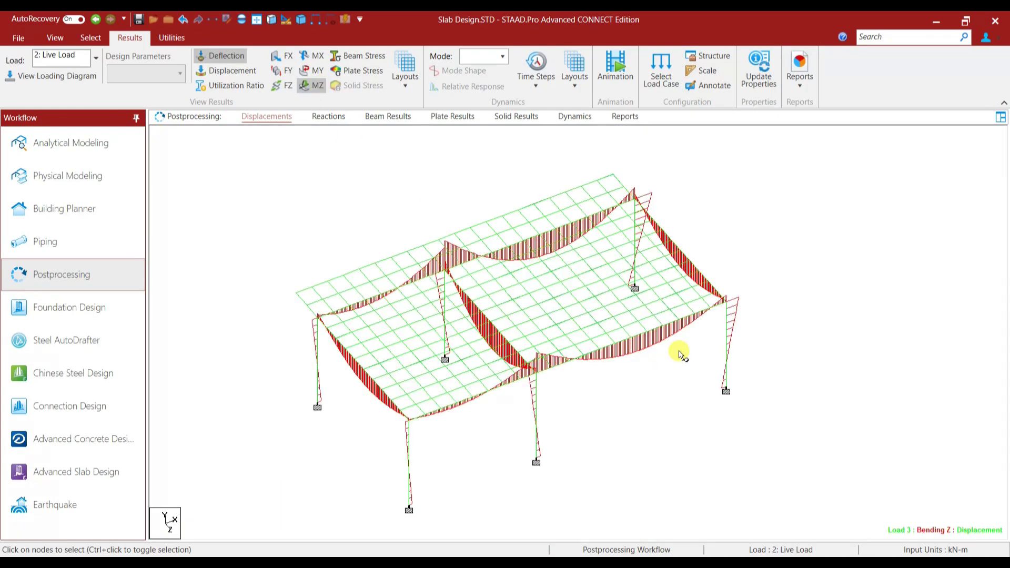
{"action": "left_click", "coordinate": [284, 71]}
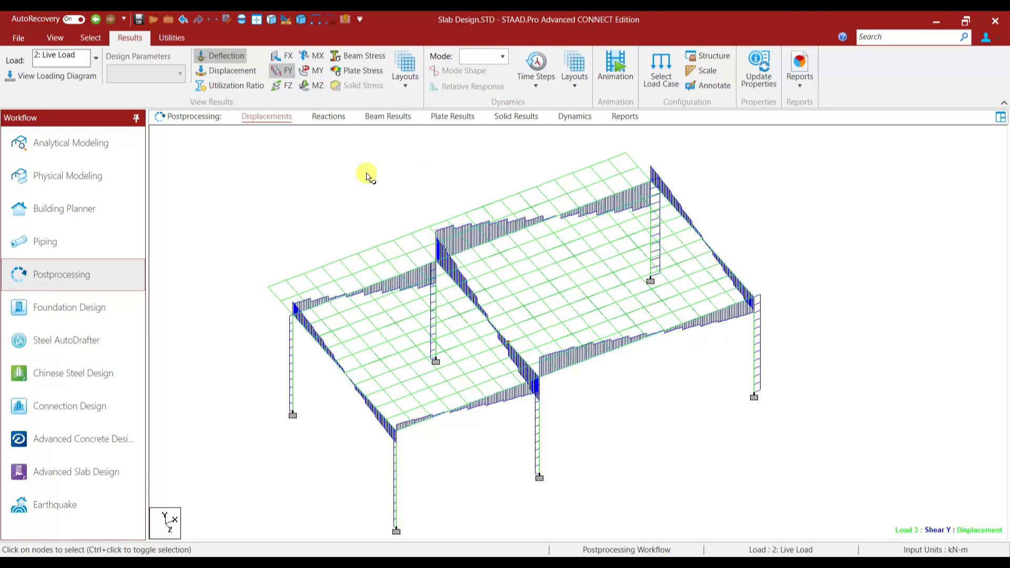
{"action": "left_click", "coordinate": [232, 71]}
Apply a plate stress contour of type MY (local) with normal fill for COMB - 1.5 Dead + 1.5 Live.
{"action": "right_click", "coordinate": [750, 210]}
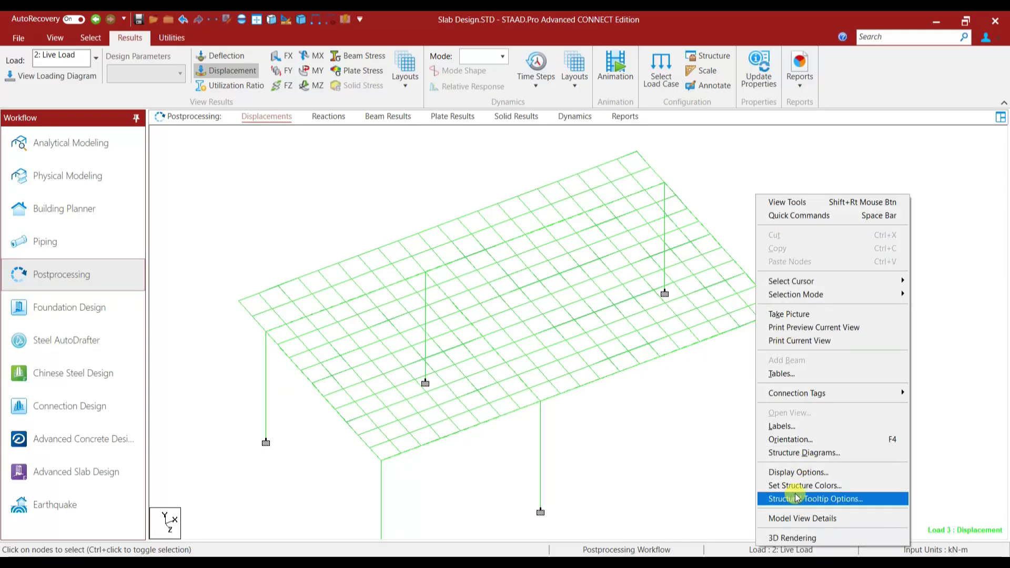
{"action": "left_click", "coordinate": [797, 426]}
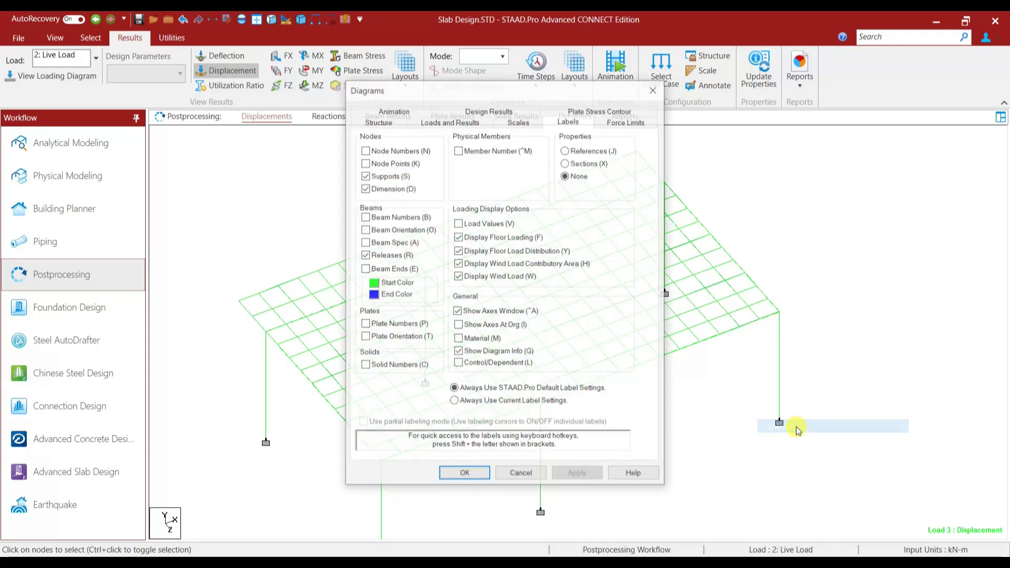
{"action": "left_click", "coordinate": [598, 112]}
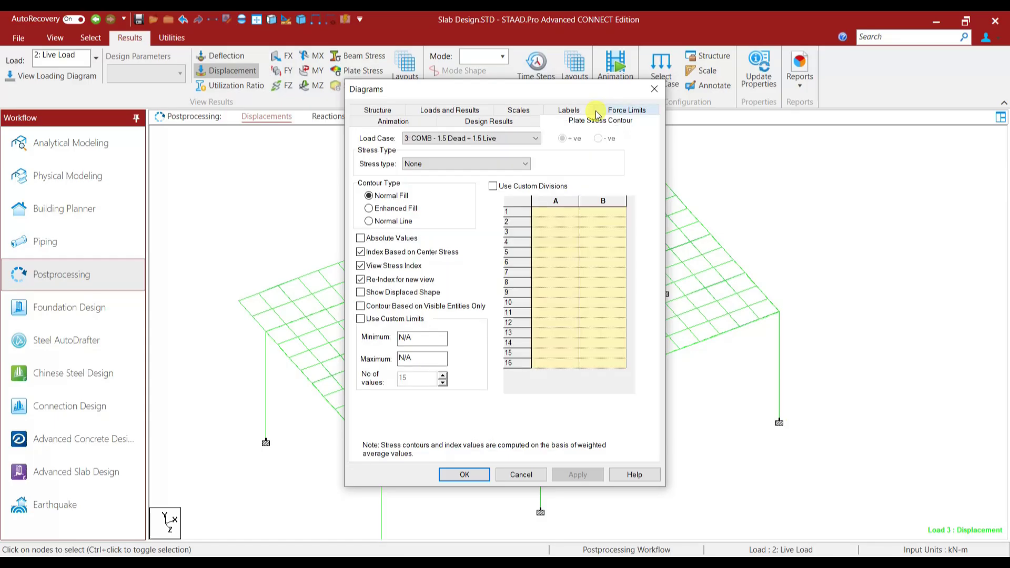
{"action": "left_click", "coordinate": [426, 164]}
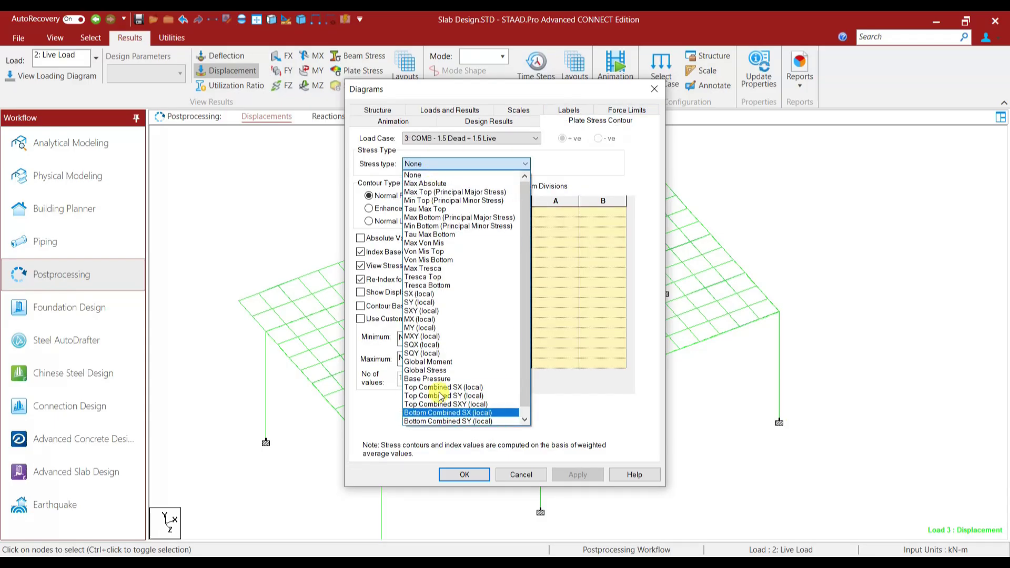
{"action": "left_click", "coordinate": [424, 328]}
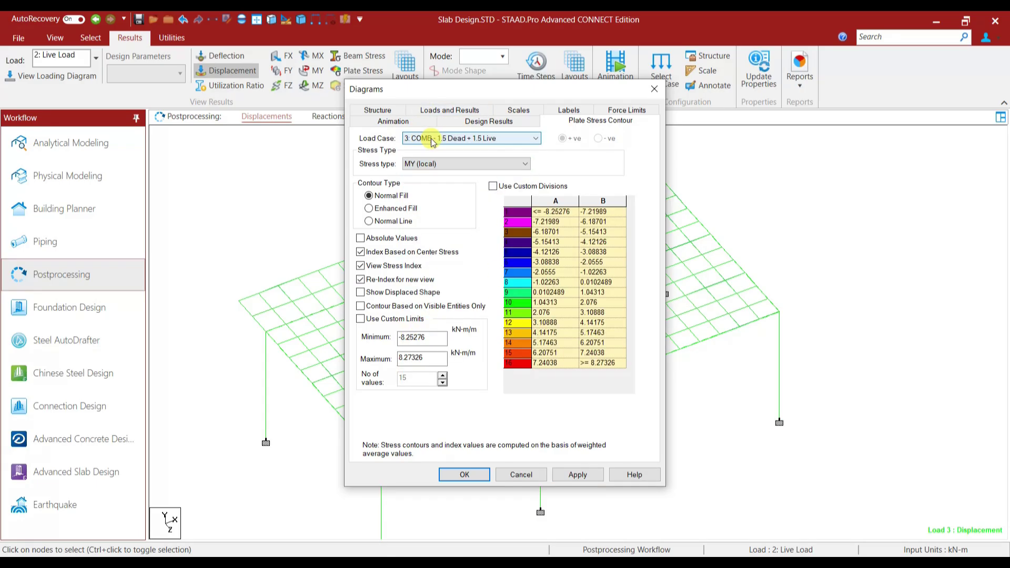
{"action": "left_click", "coordinate": [577, 474]}
{"action": "left_click", "coordinate": [461, 475]}
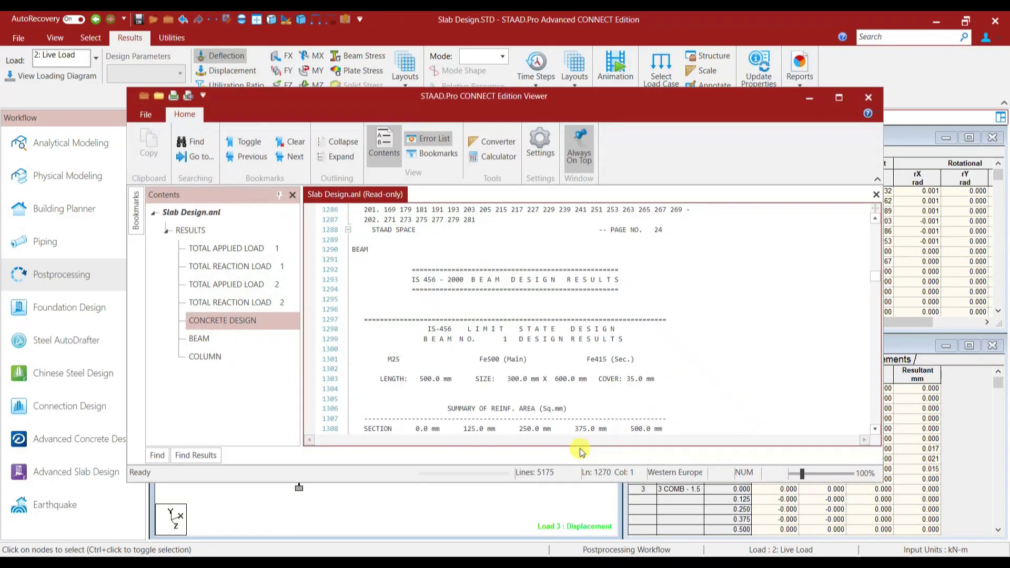
Examine the IS 456 beam design results in the output file, including required and provided reinforcement and shear design.
{"action": "left_click", "coordinate": [242, 323]}
{"action": "scroll", "coordinate": [463, 342], "scroll_direction": "down", "scroll_amount": 6}
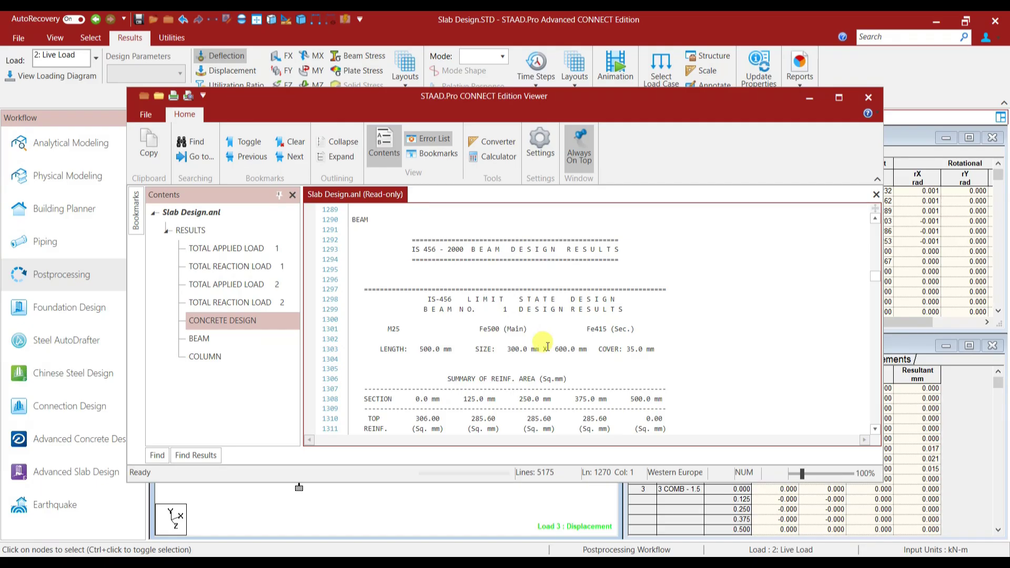
{"action": "scroll", "coordinate": [563, 349], "scroll_direction": "down", "scroll_amount": 5}
{"action": "scroll", "coordinate": [578, 353], "scroll_direction": "down", "scroll_amount": 20}
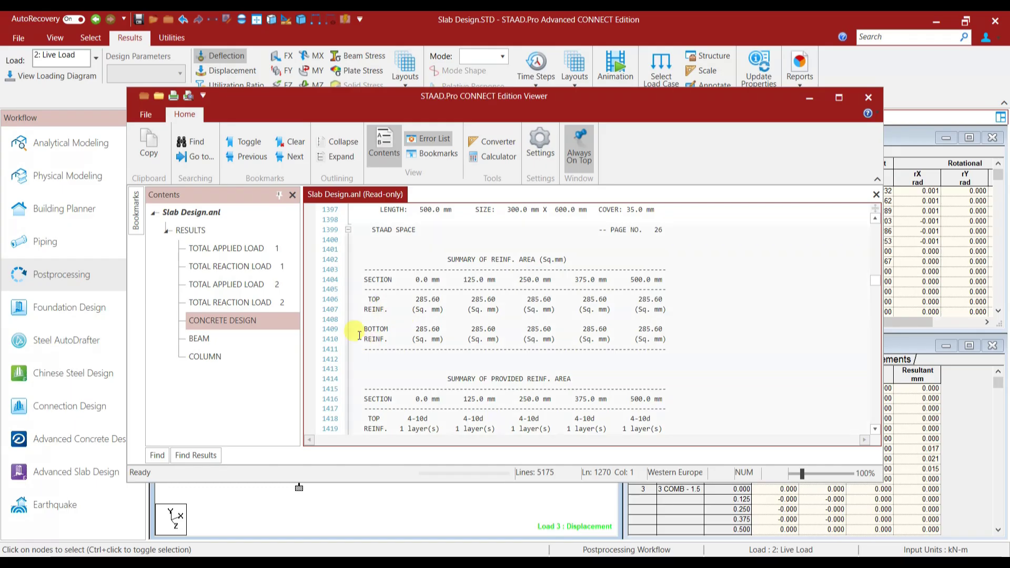
{"action": "scroll", "coordinate": [368, 337], "scroll_direction": "down", "scroll_amount": 5}
{"action": "scroll", "coordinate": [474, 320], "scroll_direction": "up", "scroll_amount": 5}
{"action": "scroll", "coordinate": [476, 319], "scroll_direction": "down", "scroll_amount": 4}
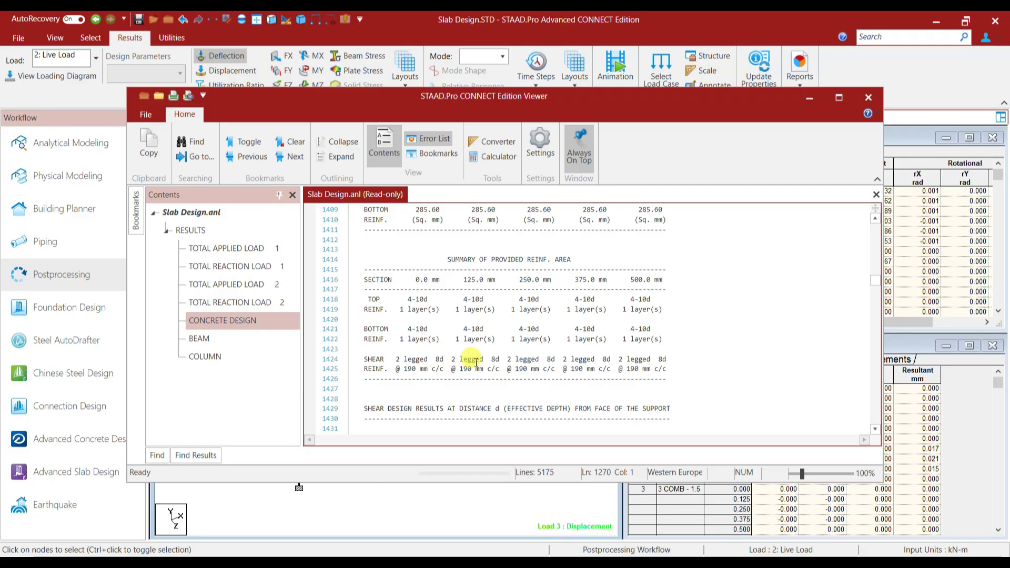
{"action": "scroll", "coordinate": [468, 357], "scroll_direction": "down", "scroll_amount": 5}
{"action": "left_click_drag", "start_coordinate": [874, 283], "coordinate": [879, 341]}
Examine the column design results in the output file, including main and tie reinforcement.
{"action": "left_click", "coordinate": [200, 356]}
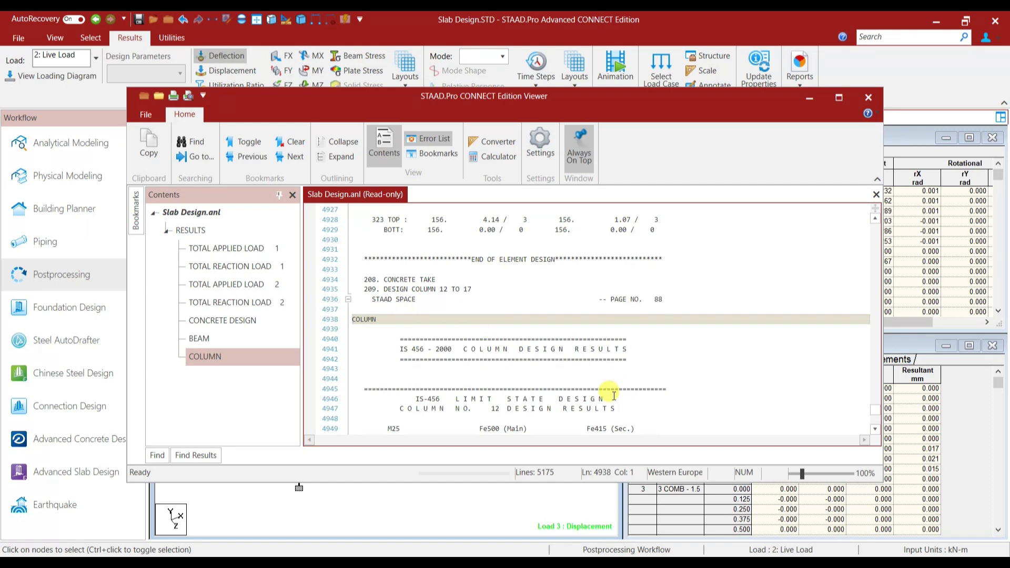
{"action": "scroll", "coordinate": [515, 343], "scroll_direction": "down", "scroll_amount": 6}
{"action": "scroll", "coordinate": [559, 343], "scroll_direction": "down", "scroll_amount": 3}
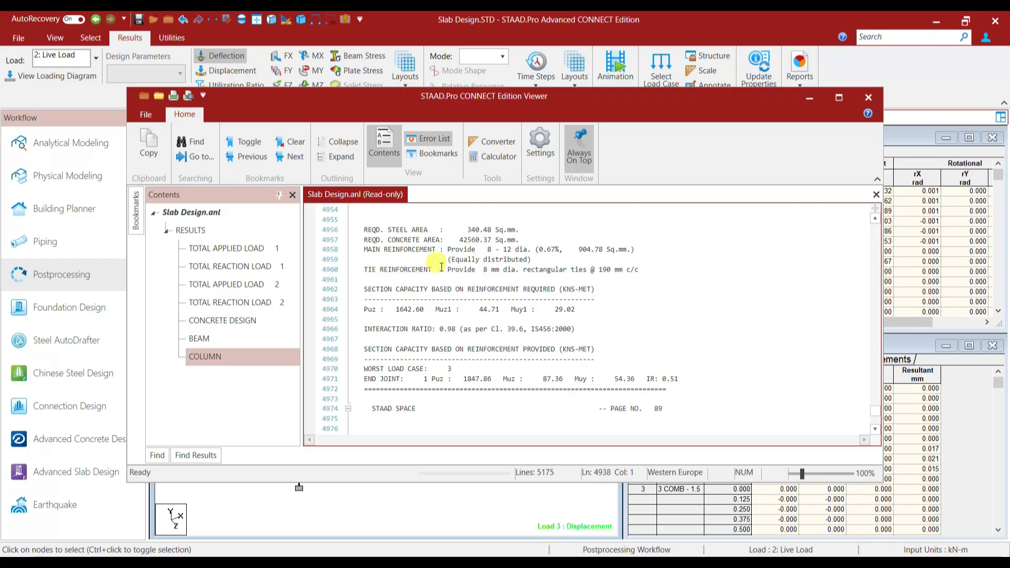
{"action": "scroll", "coordinate": [616, 383], "scroll_direction": "down", "scroll_amount": 5}
{"action": "scroll", "coordinate": [615, 384], "scroll_direction": "down", "scroll_amount": 5}
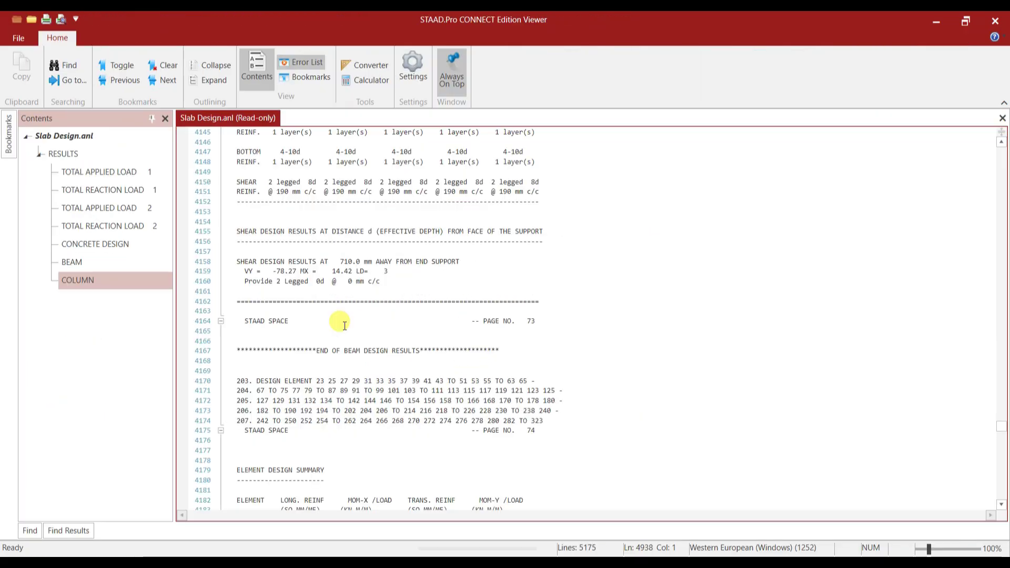
Examine the element design summary in the output file, reading the slab plates' longitudinal and transverse reinforcement from element 23 onward.
{"action": "scroll", "coordinate": [344, 325], "scroll_direction": "up", "scroll_amount": 2}
{"action": "scroll", "coordinate": [345, 326], "scroll_direction": "down", "scroll_amount": 10}
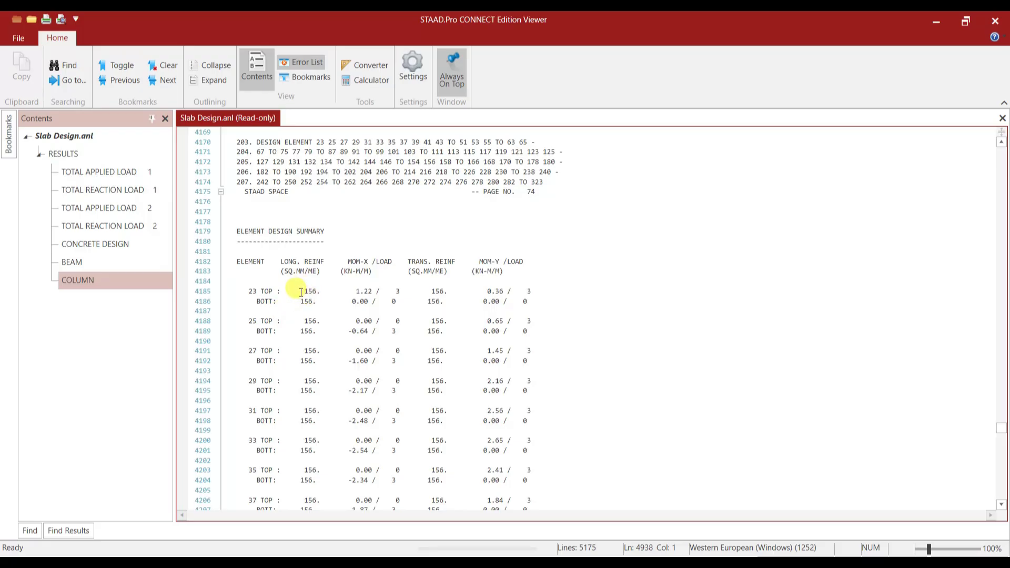
{"action": "scroll", "coordinate": [321, 287], "scroll_direction": "down", "scroll_amount": 11}
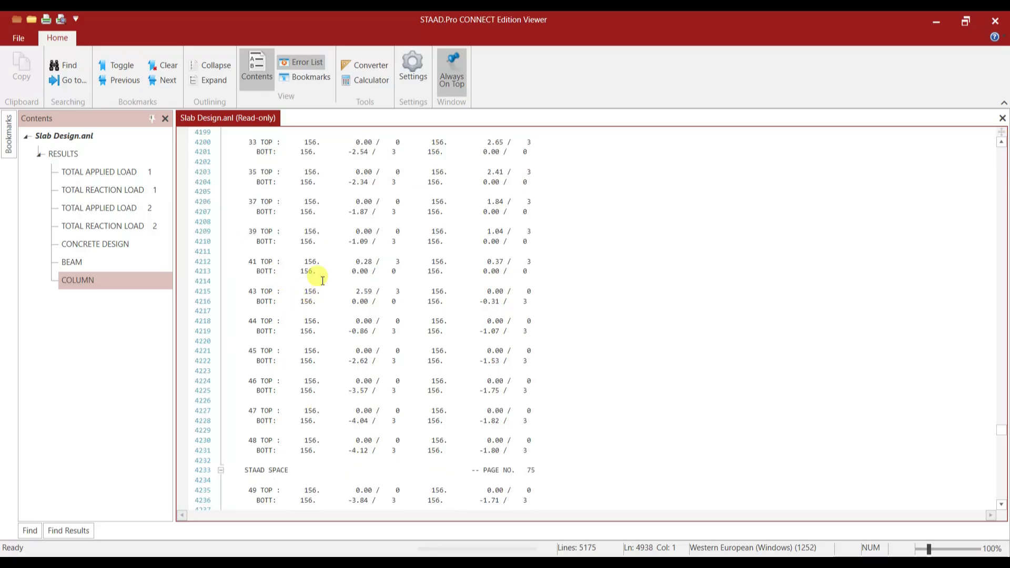
{"action": "scroll", "coordinate": [326, 293], "scroll_direction": "down", "scroll_amount": 7}
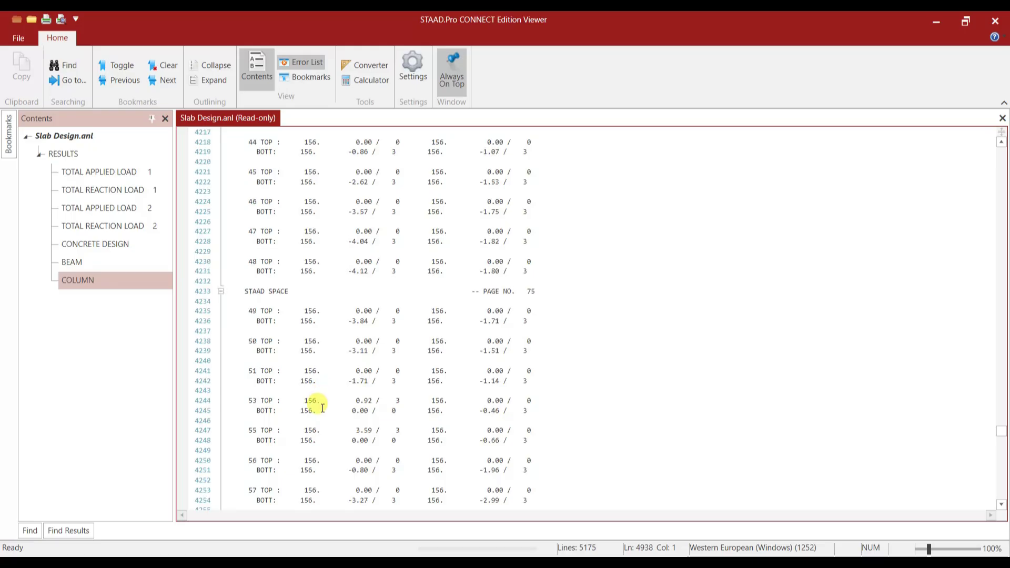
{"action": "scroll", "coordinate": [310, 424], "scroll_direction": "down", "scroll_amount": 7}
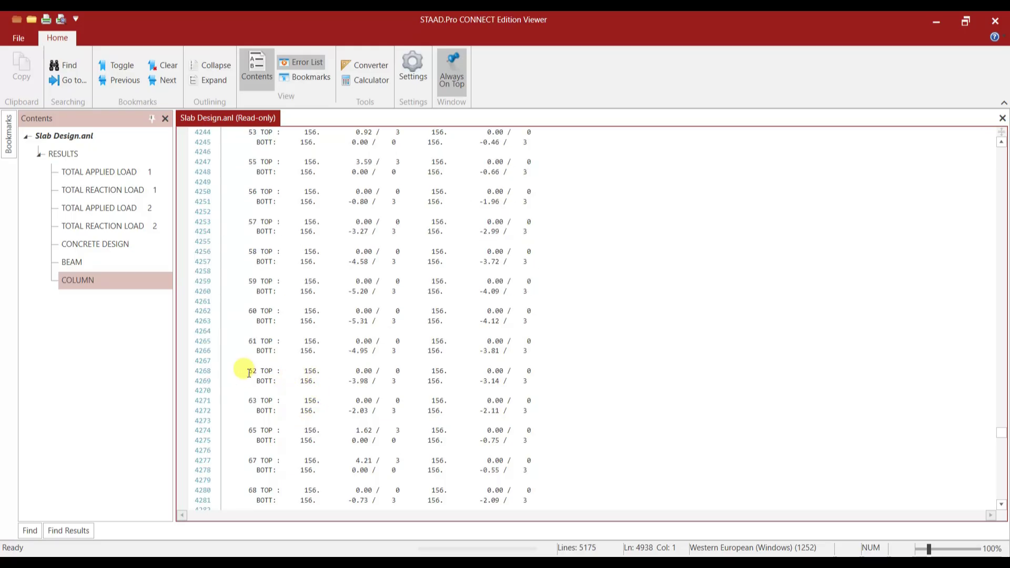
{"action": "scroll", "coordinate": [277, 385], "scroll_direction": "down", "scroll_amount": 5}
{"action": "scroll", "coordinate": [284, 369], "scroll_direction": "down", "scroll_amount": 1}
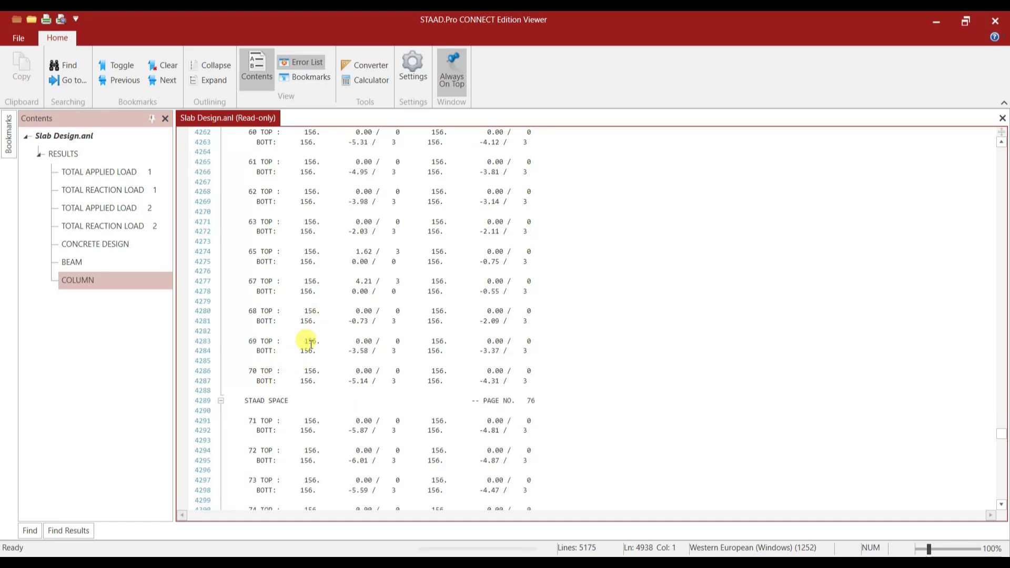
{"action": "scroll", "coordinate": [257, 353], "scroll_direction": "up", "scroll_amount": 1}
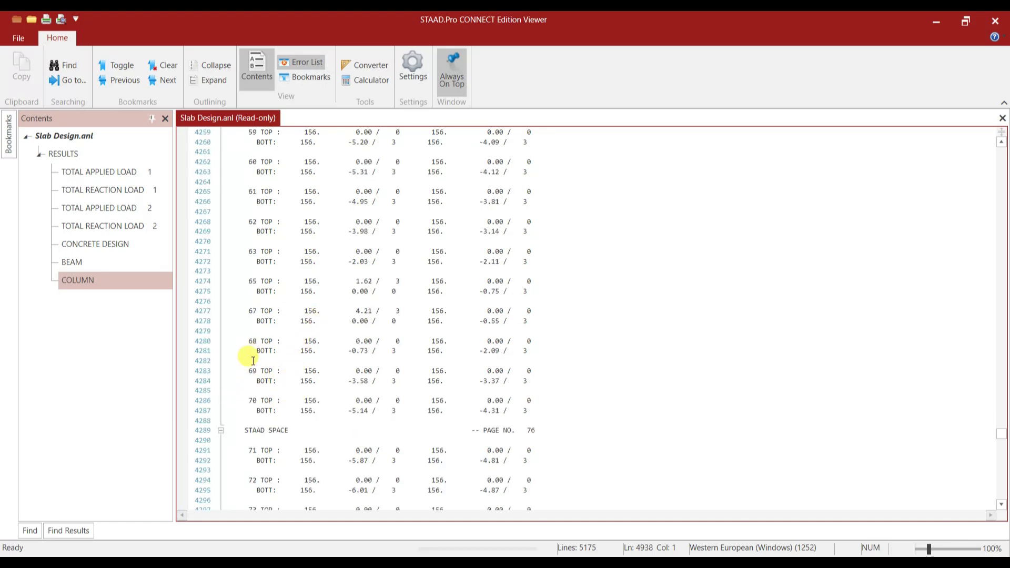
{"action": "scroll", "coordinate": [264, 411], "scroll_direction": "down", "scroll_amount": 9}
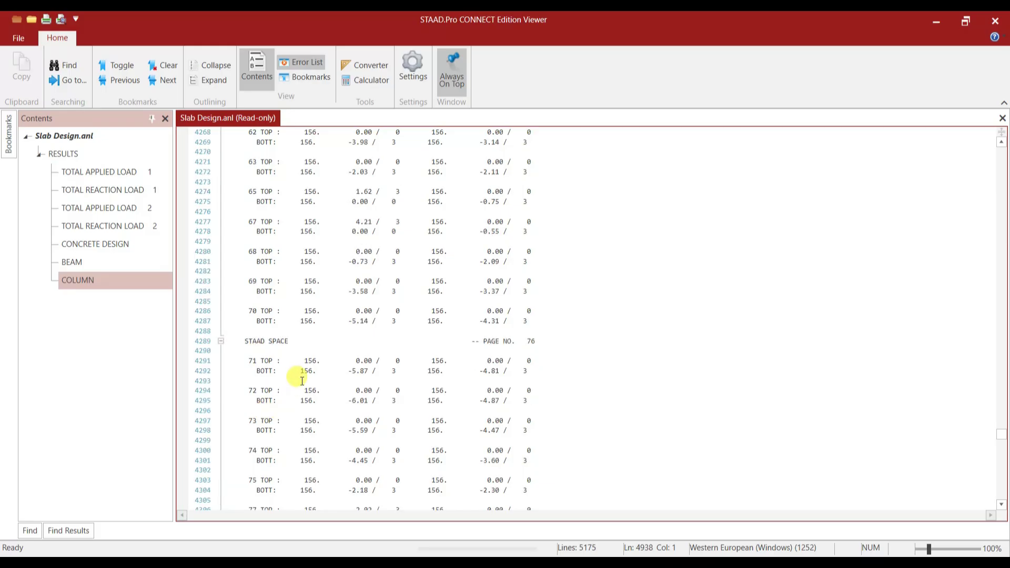
{"action": "scroll", "coordinate": [314, 456], "scroll_direction": "down", "scroll_amount": 20}
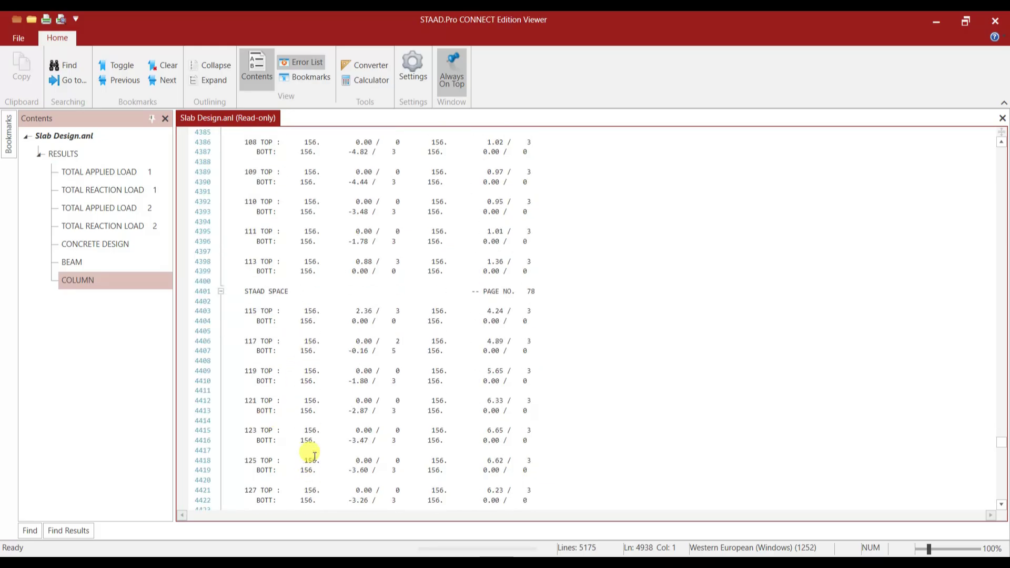
{"action": "scroll", "coordinate": [313, 467], "scroll_direction": "down", "scroll_amount": 7}
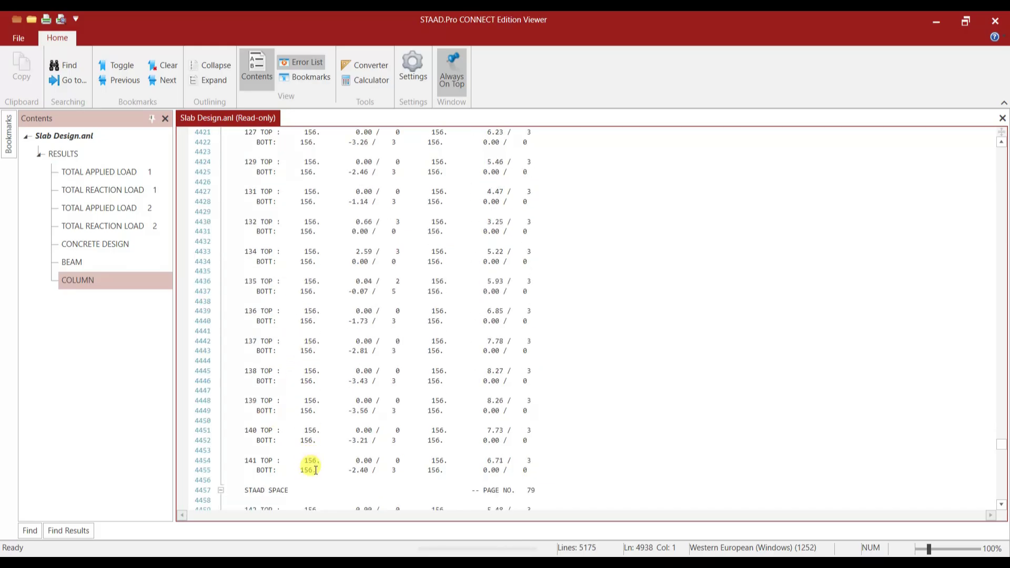
{"action": "scroll", "coordinate": [316, 468], "scroll_direction": "down", "scroll_amount": 5}
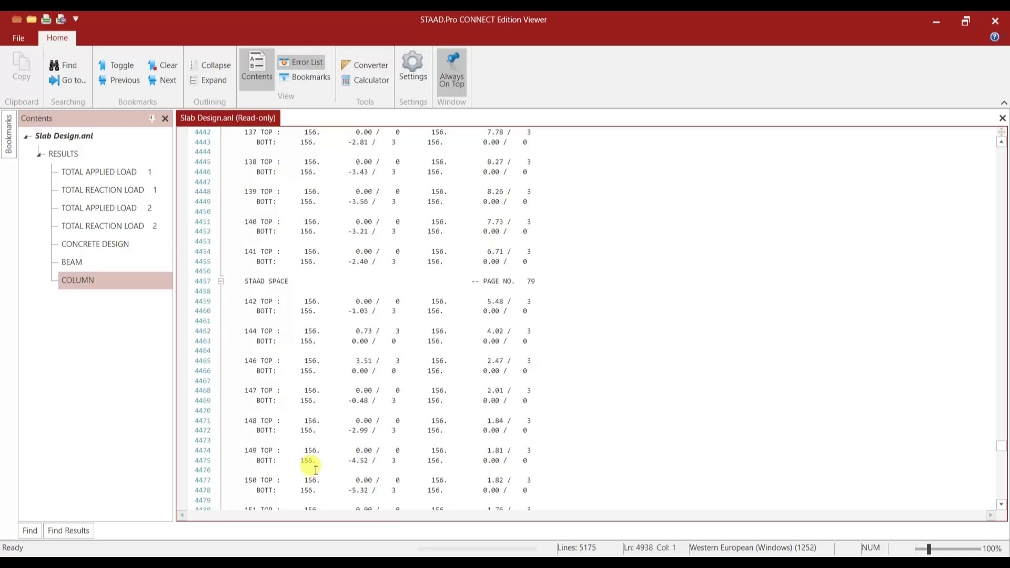
{"action": "scroll", "coordinate": [315, 469], "scroll_direction": "down", "scroll_amount": 20}
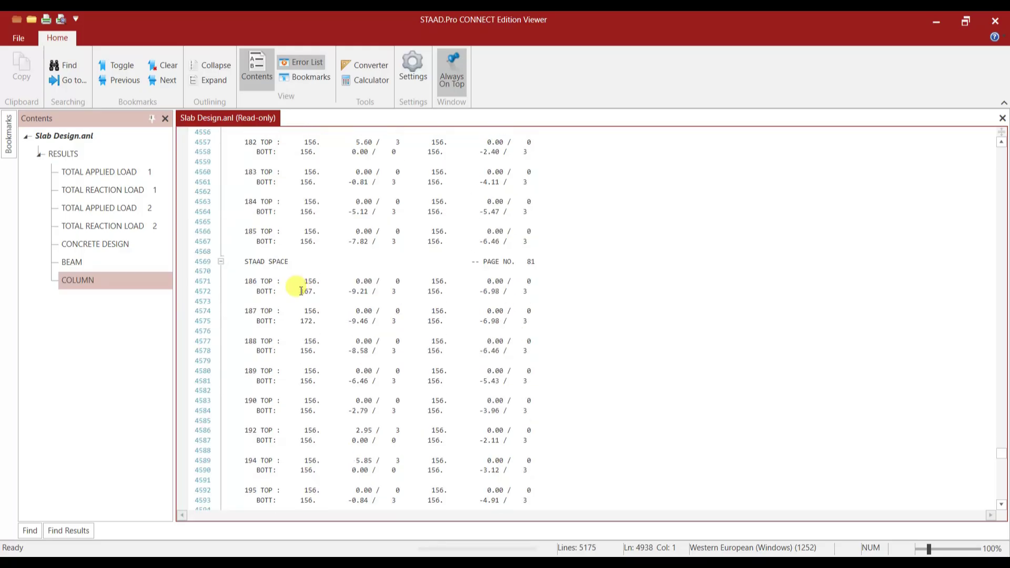
Check the bottom longitudinal reinforcement of plates 186 and 187 and the slab plates listed after them in the element design summary.
{"action": "left_click_drag", "start_coordinate": [300, 291], "coordinate": [316, 291]}
{"action": "left_click", "coordinate": [310, 318]}
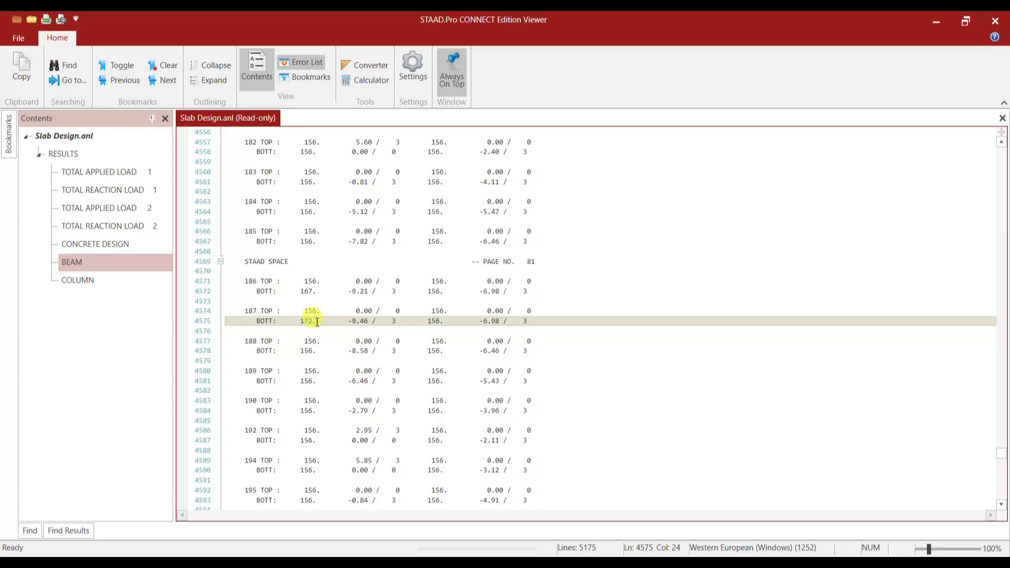
{"action": "scroll", "coordinate": [307, 450], "scroll_direction": "down", "scroll_amount": 8}
{"action": "scroll", "coordinate": [309, 449], "scroll_direction": "down", "scroll_amount": 2}
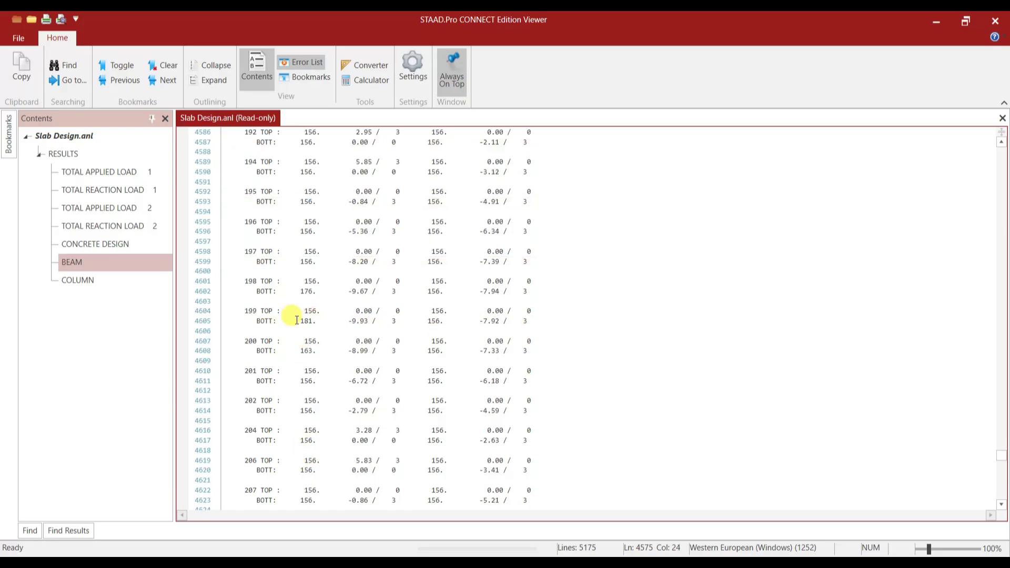
{"action": "scroll", "coordinate": [321, 403], "scroll_direction": "down", "scroll_amount": 9}
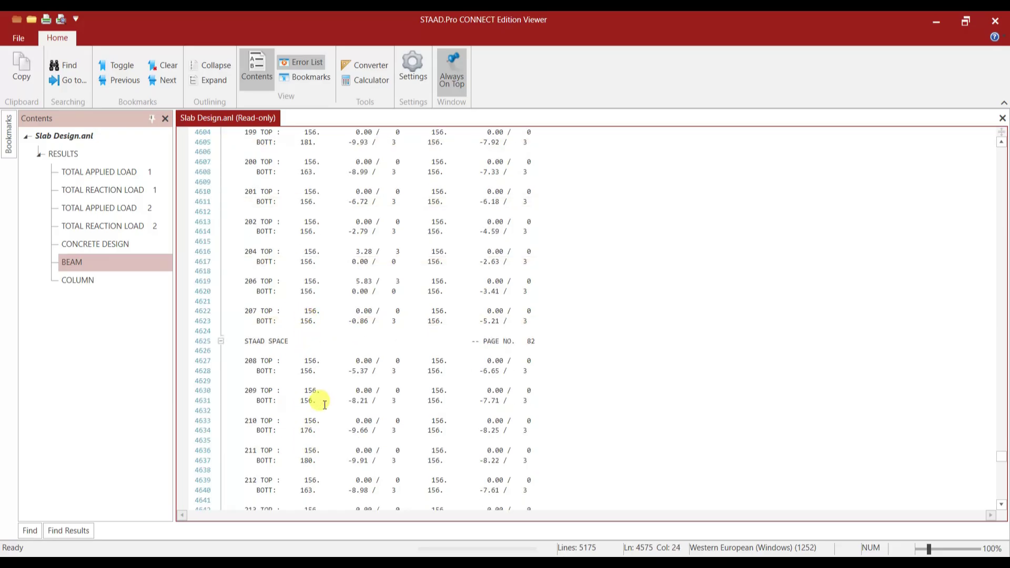
{"action": "scroll", "coordinate": [329, 401], "scroll_direction": "down", "scroll_amount": 4}
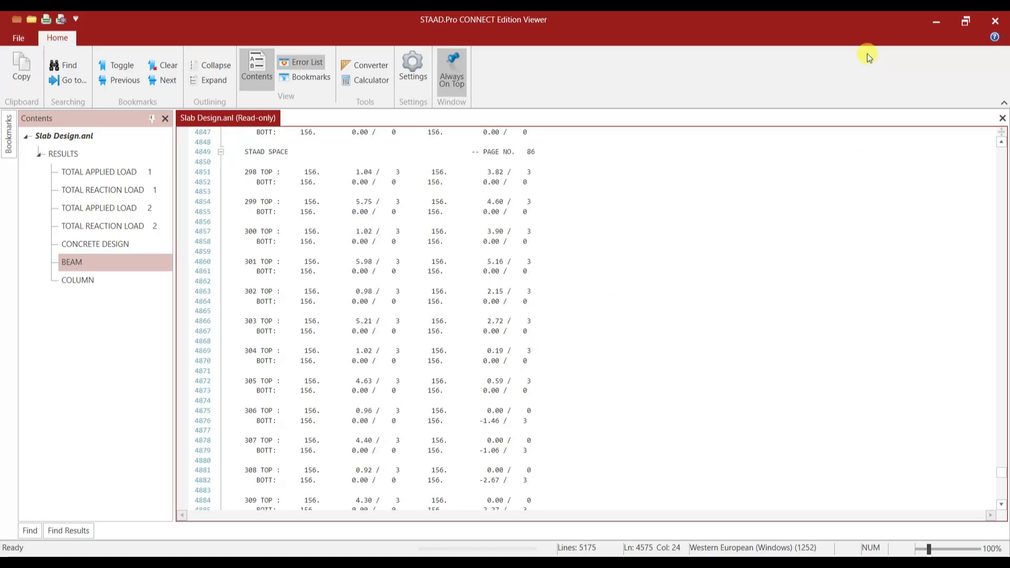
Return to the structural model, close the node displacement and beam relative displacement tables, and maximize the whole structure view.
{"action": "left_click", "coordinate": [938, 22]}
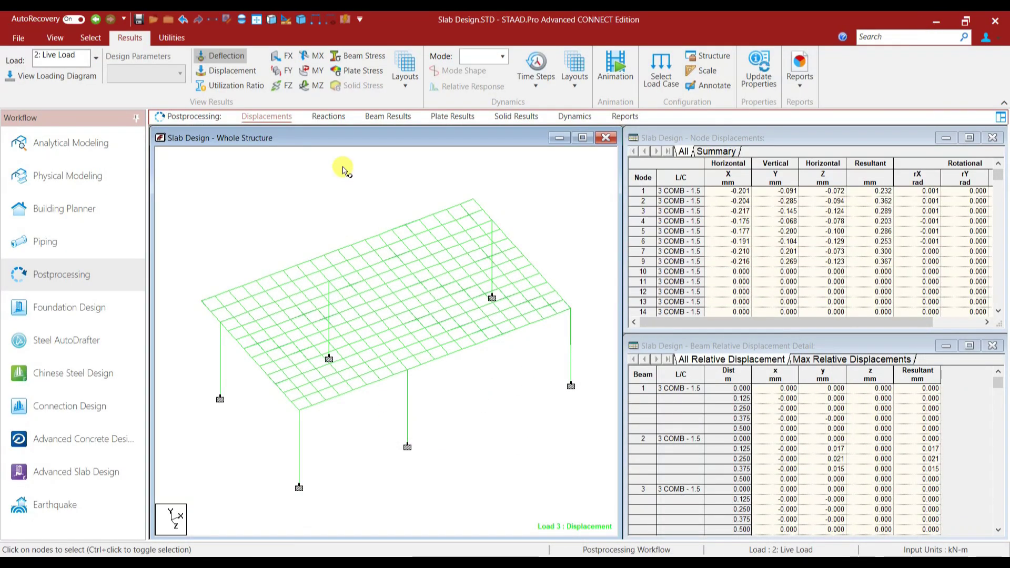
{"action": "left_click", "coordinate": [993, 137]}
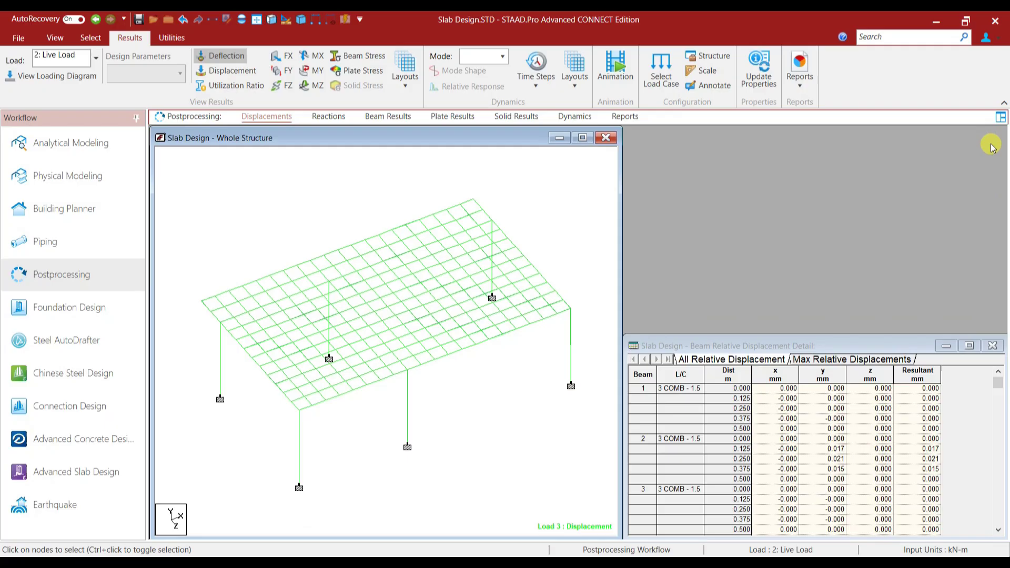
{"action": "left_click", "coordinate": [993, 346]}
{"action": "left_click", "coordinate": [588, 139]}
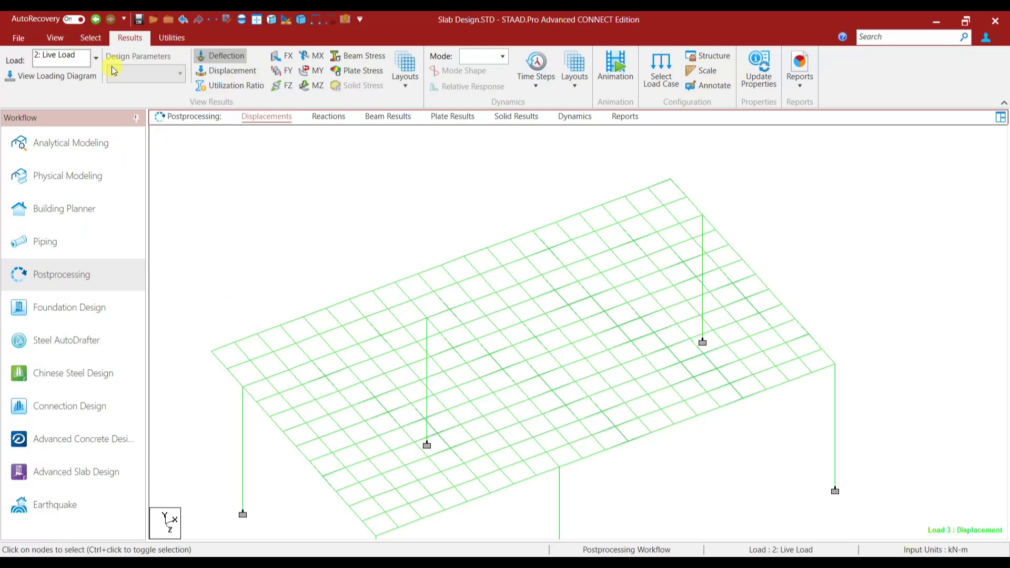
Query the overhang plate beside the first corner column with the plate cursor to identify its plate number.
{"action": "left_click", "coordinate": [90, 38]}
{"action": "left_click", "coordinate": [79, 88]}
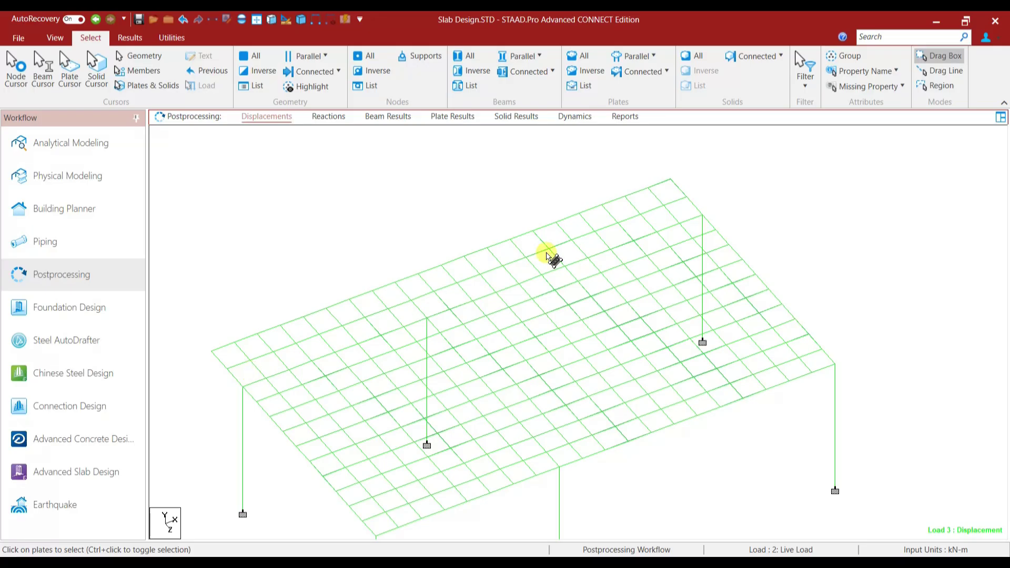
{"action": "left_click", "coordinate": [252, 374]}
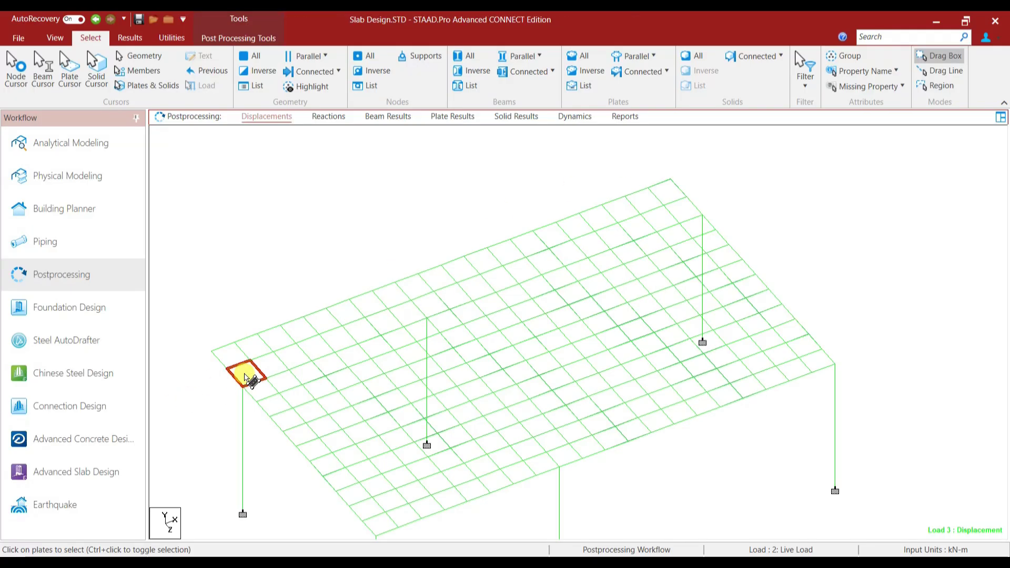
{"action": "double_click", "coordinate": [264, 370]}
{"action": "left_click", "coordinate": [315, 348], "text": "ctrl"}
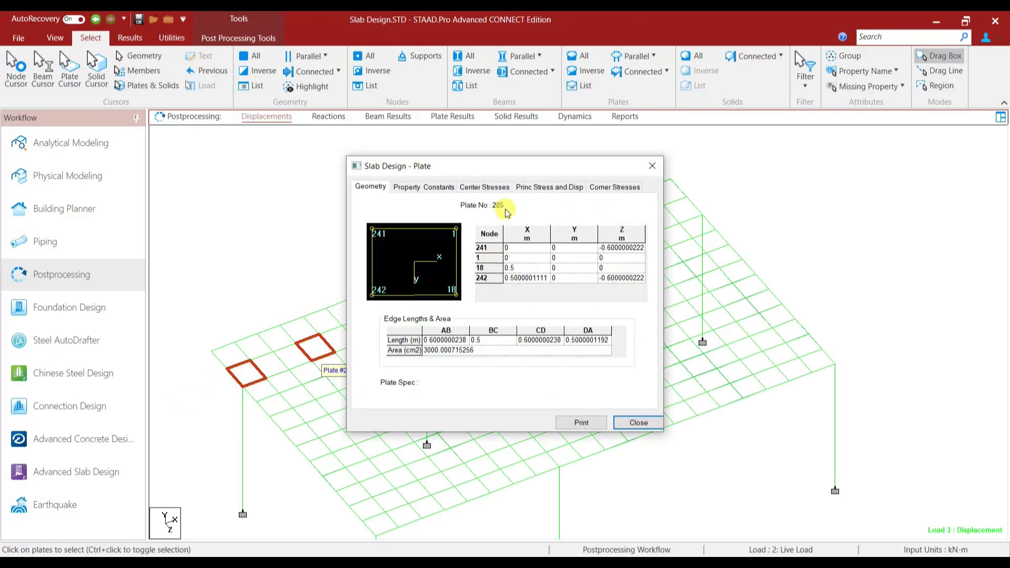
{"action": "left_click", "coordinate": [649, 168]}
Query the overhang plate beside the column at the opposite end and the outer corner plate to identify their plate numbers.
{"action": "double_click", "coordinate": [655, 195]}
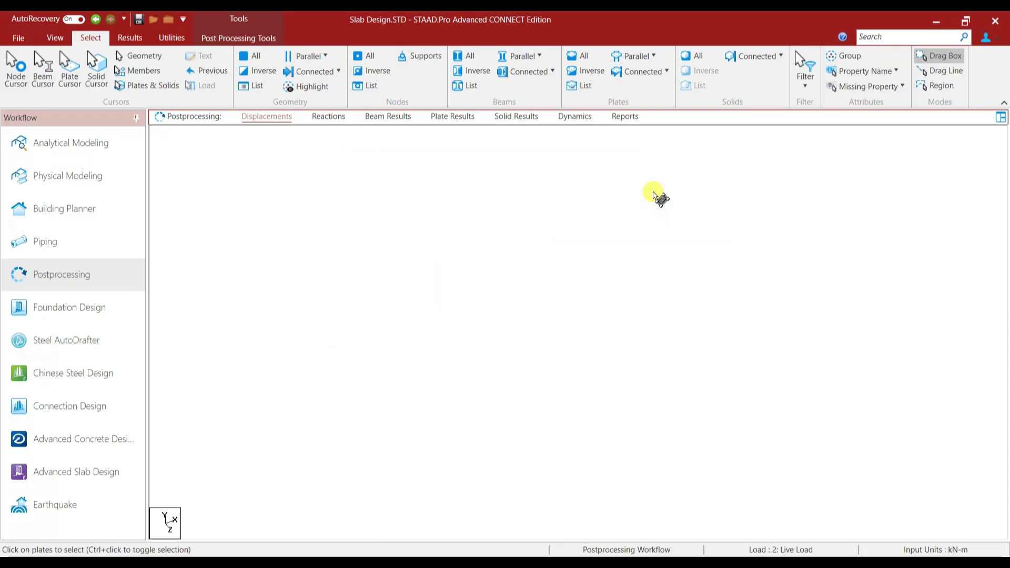
{"action": "left_click", "coordinate": [652, 166]}
{"action": "double_click", "coordinate": [683, 211]}
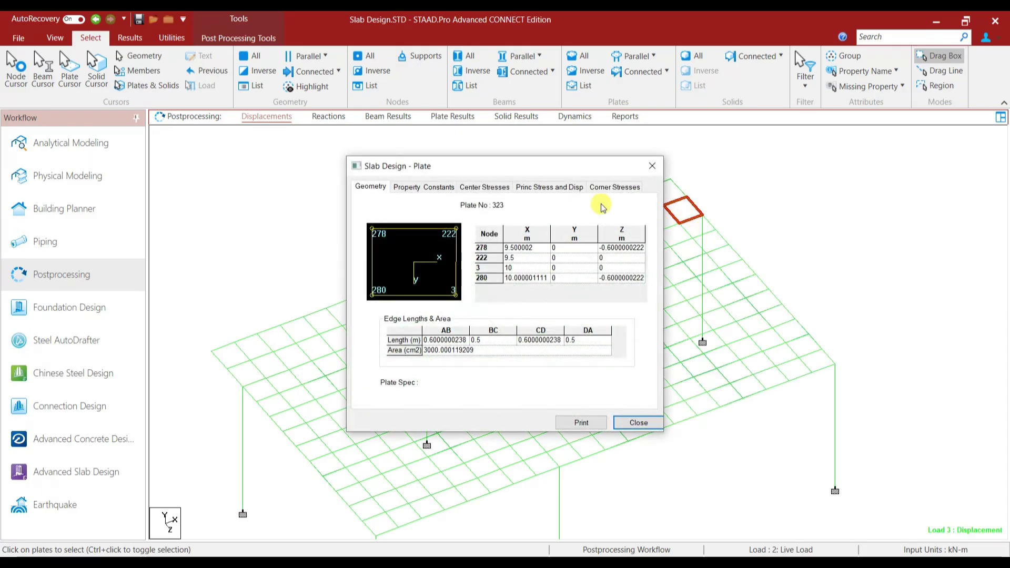
{"action": "left_click", "coordinate": [652, 167]}
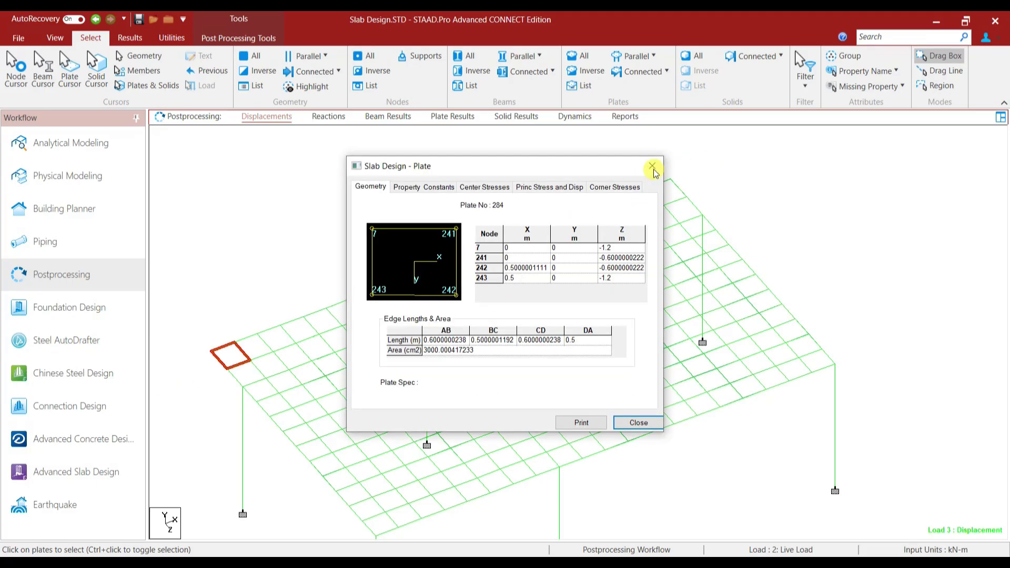
{"action": "left_click", "coordinate": [652, 166]}
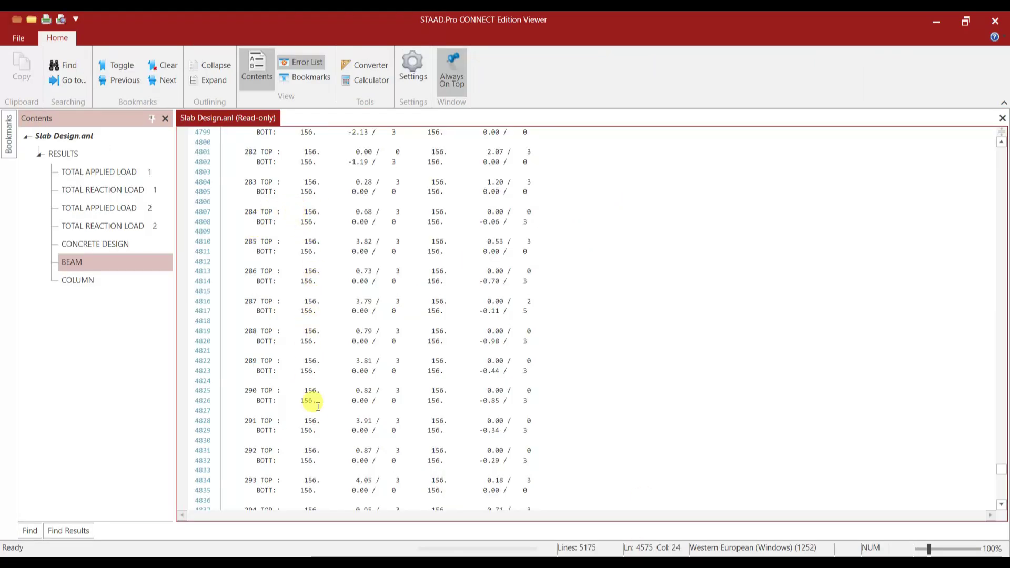
Return to the output file and examine the element design results of the overhang plates up to plate 323.
{"action": "scroll", "coordinate": [313, 427], "scroll_direction": "down", "scroll_amount": 1}
{"action": "scroll", "coordinate": [315, 431], "scroll_direction": "down", "scroll_amount": 10}
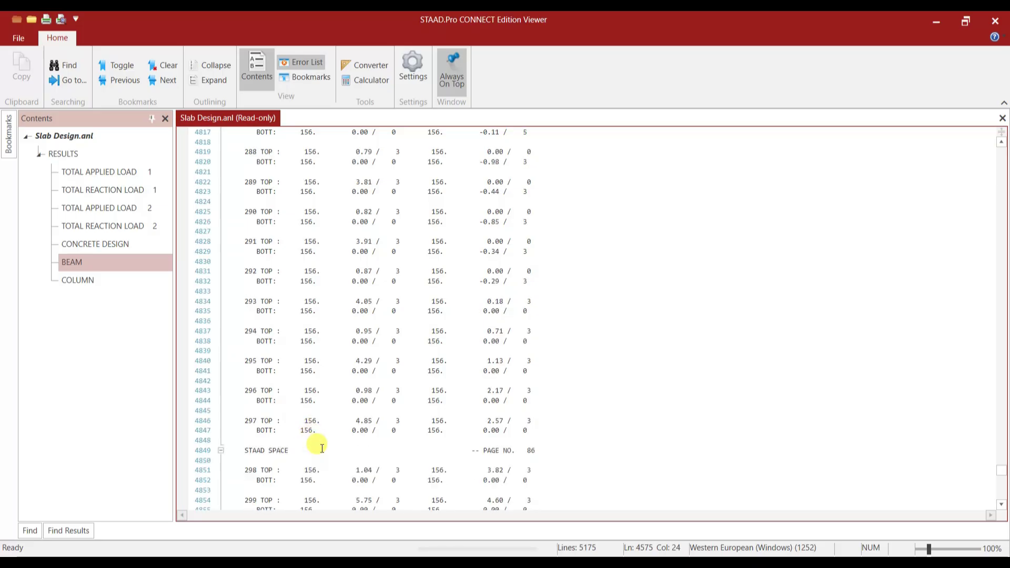
{"action": "scroll", "coordinate": [322, 448], "scroll_direction": "down", "scroll_amount": 20}
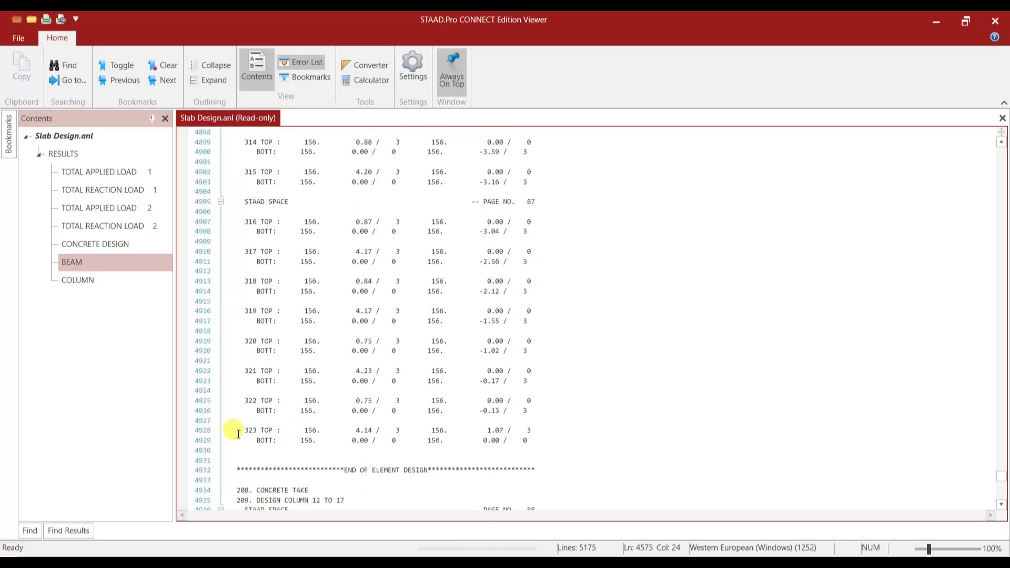
{"action": "left_click", "coordinate": [310, 437]}
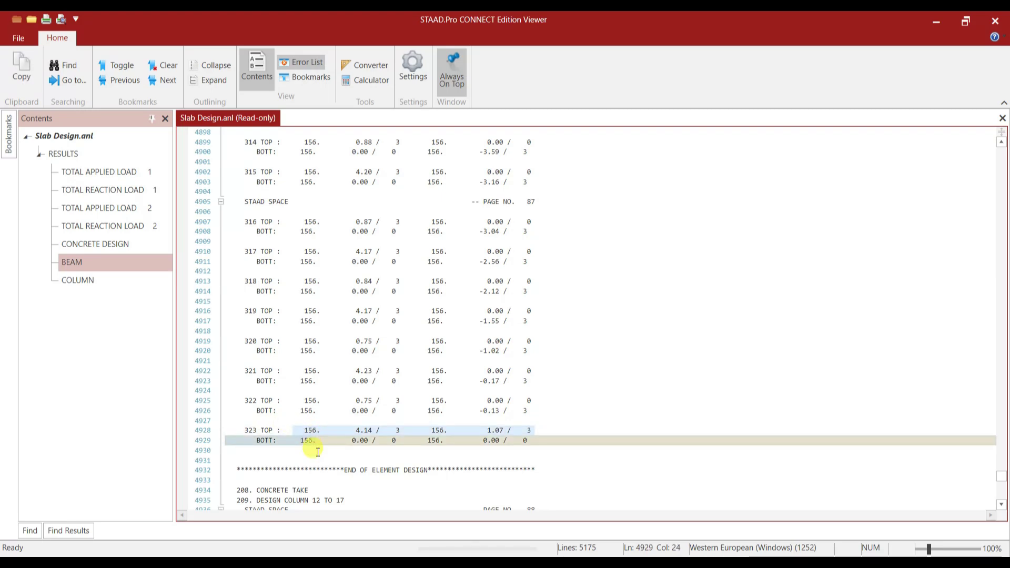
{"action": "key", "text": "Down"}
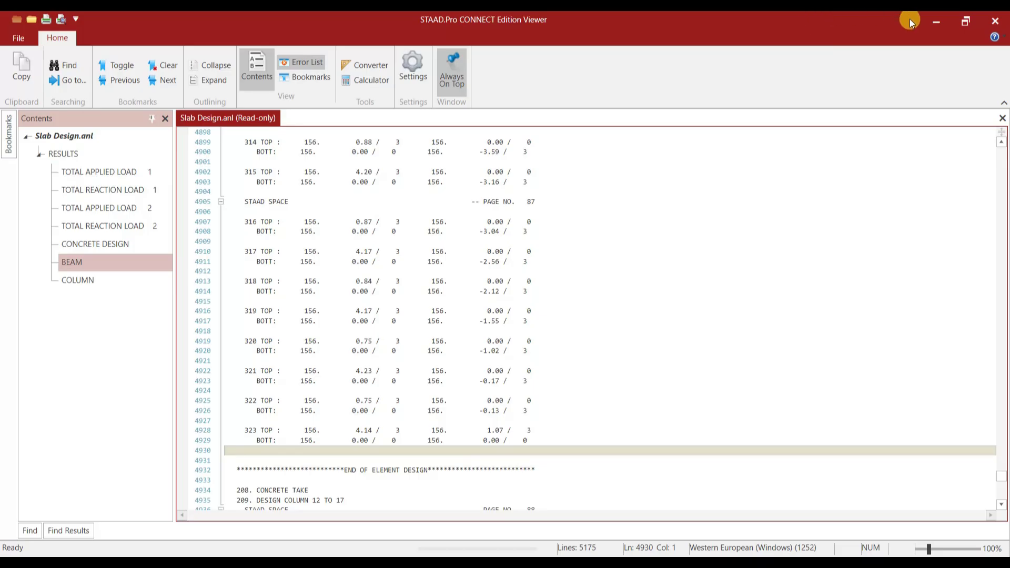
Return to the structural model and write the note "Dead load - 0.15x25 = 3.75 kN/m2" beside the structure.
{"action": "left_click", "coordinate": [937, 21]}
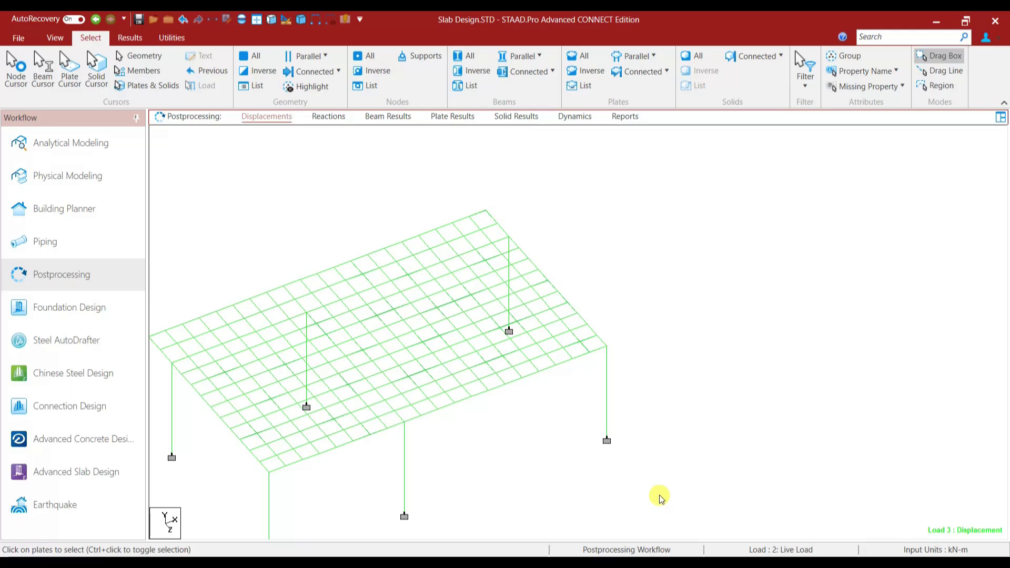
{"action": "type", "text": "Dead load -"}
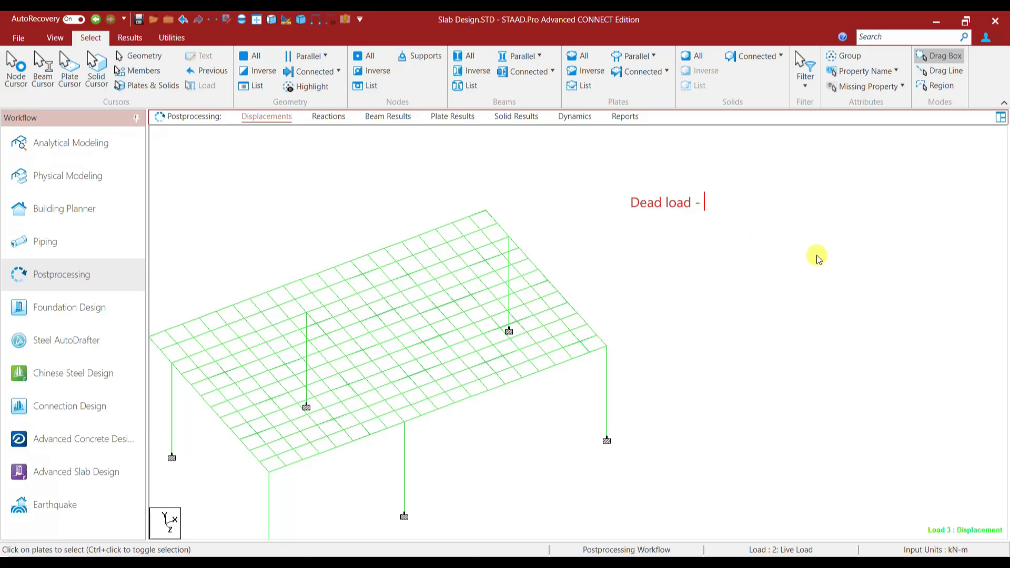
{"action": "type", "text": " 0.15x25"}
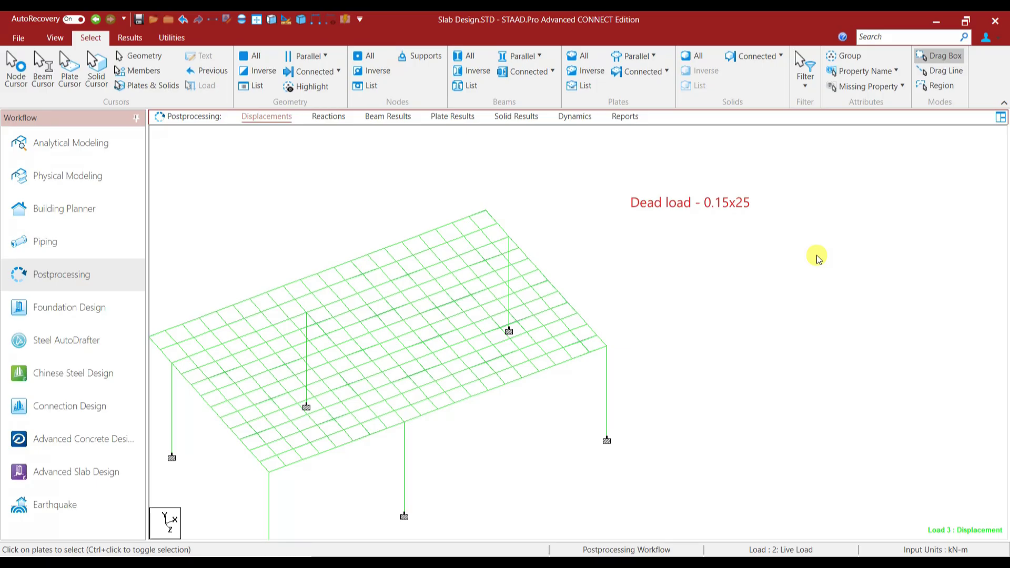
{"action": "type", "text": " = "}
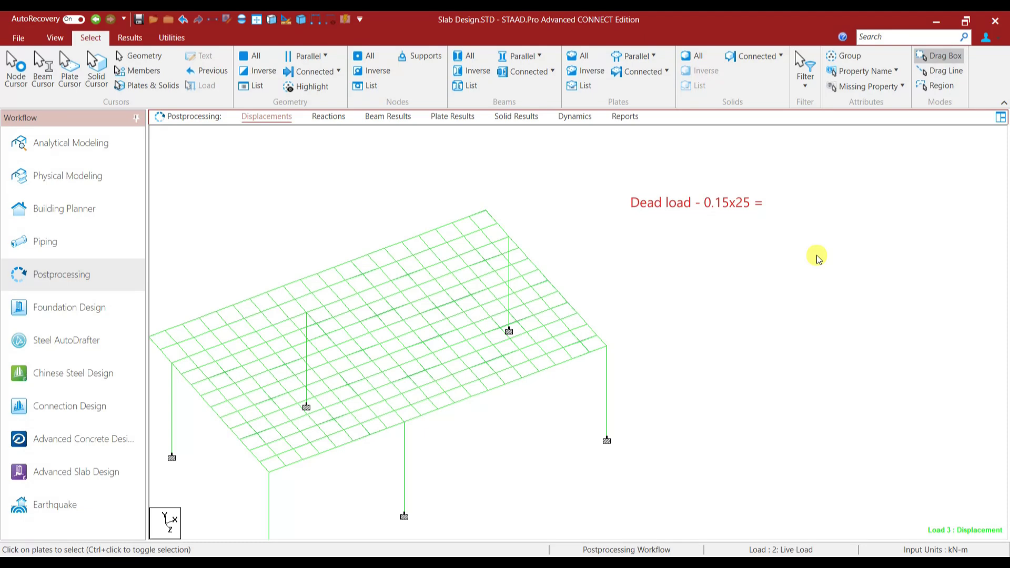
{"action": "type", "text": "3.75 k"}
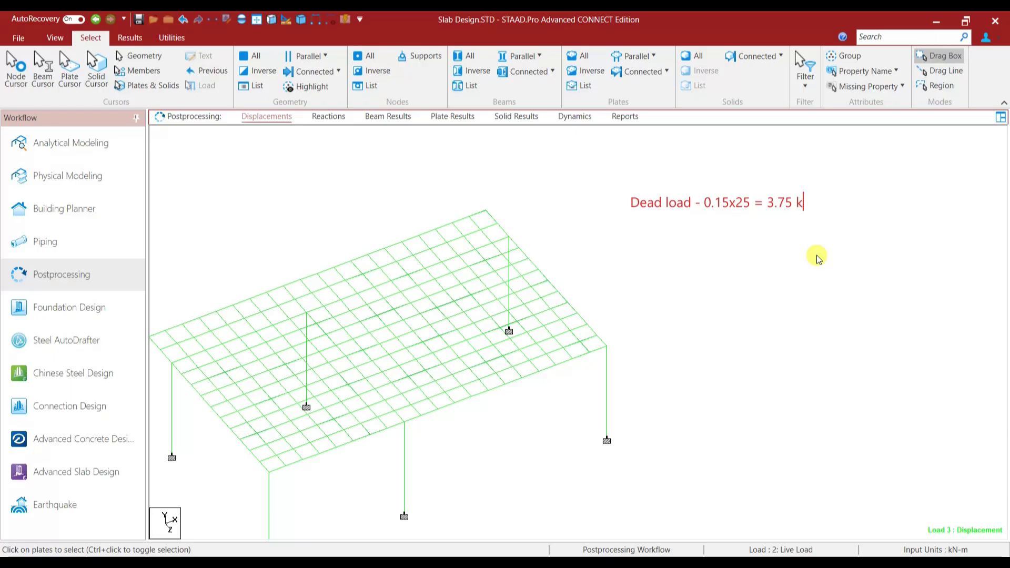
{"action": "type", "text": "n/m2"}
{"action": "left_click", "coordinate": [642, 241]}
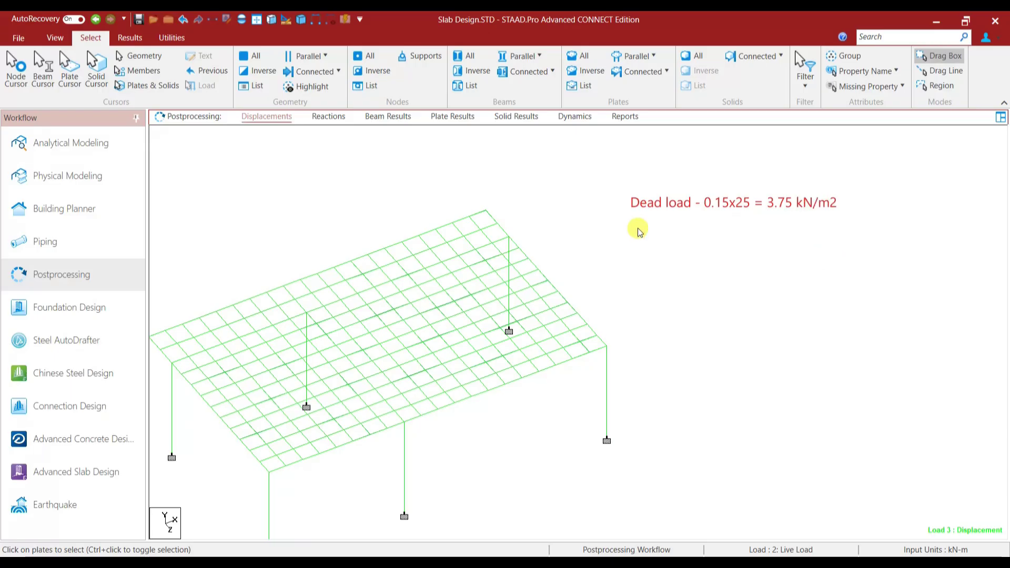
Write the notes "Live load = 3 kN/m2" and "TL = 7kN/m2" below the dead load note.
{"action": "type", "text": "Live load "}
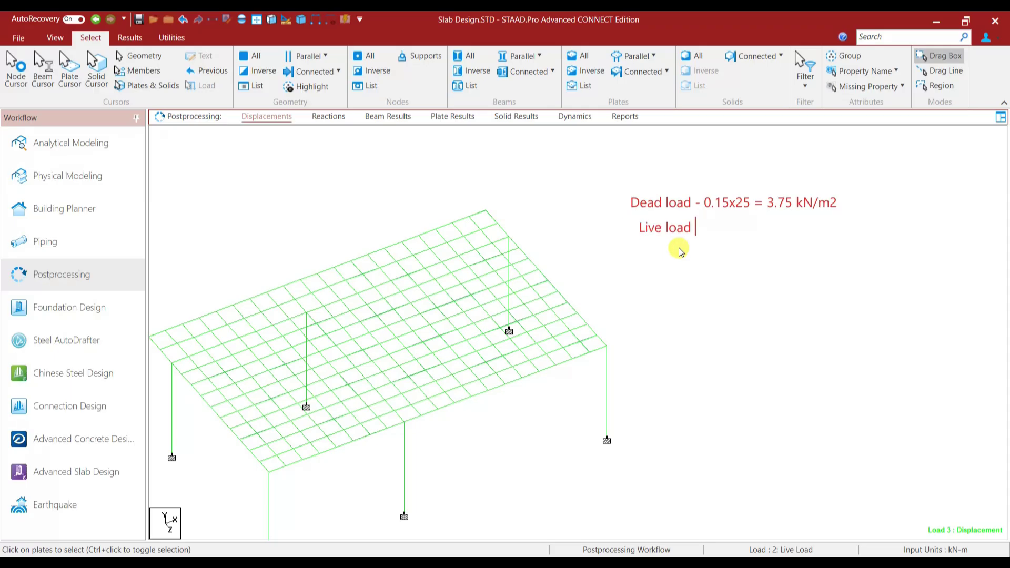
{"action": "type", "text": "= 3 kN/m2"}
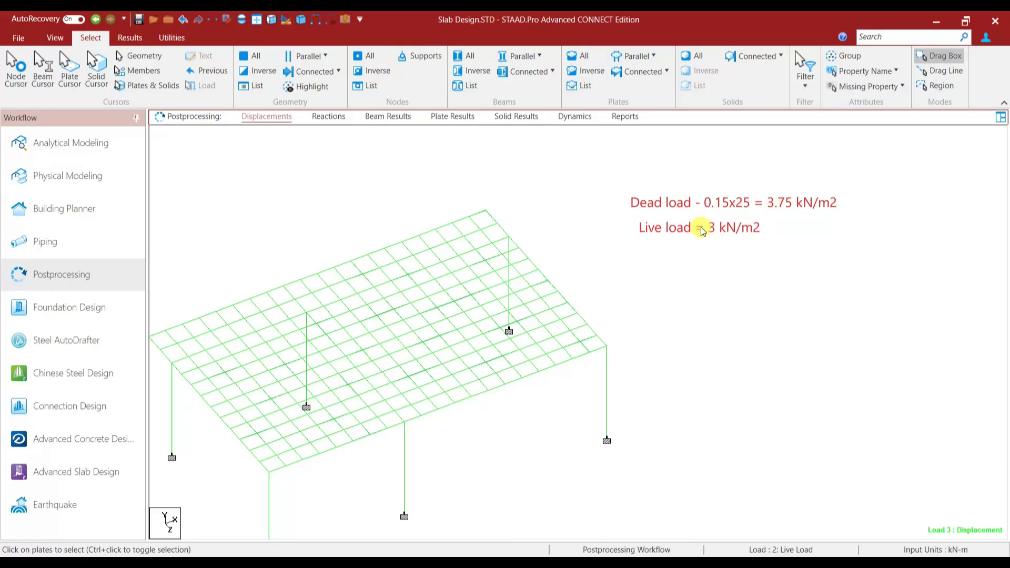
{"action": "type", "text": "TL"}
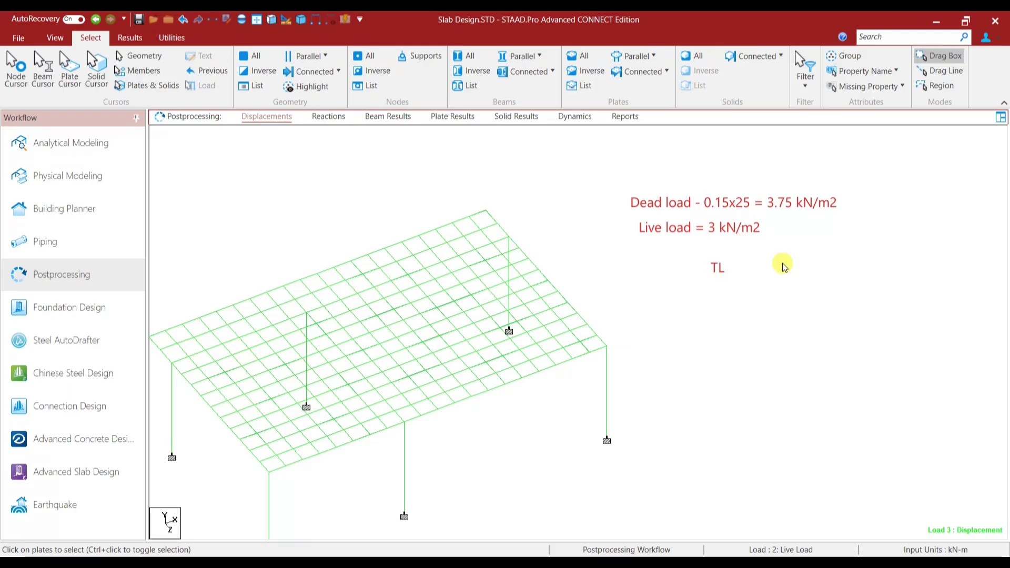
{"action": "type", "text": " = 7kN/m2"}
Write the overhang moment calculation "wl2 /2 = 7 x 1.2x 1.2 / 2 = 6.048 kN-m" below the total load.
{"action": "left_click", "coordinate": [729, 306]}
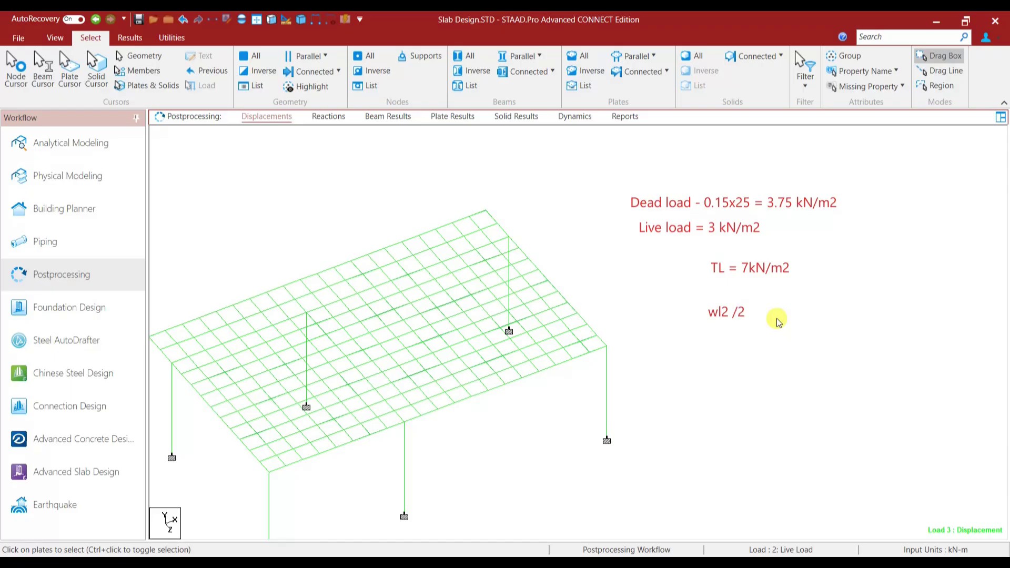
{"action": "key", "text": "BackSpace"}
{"action": "type", "text": "= 7 x"}
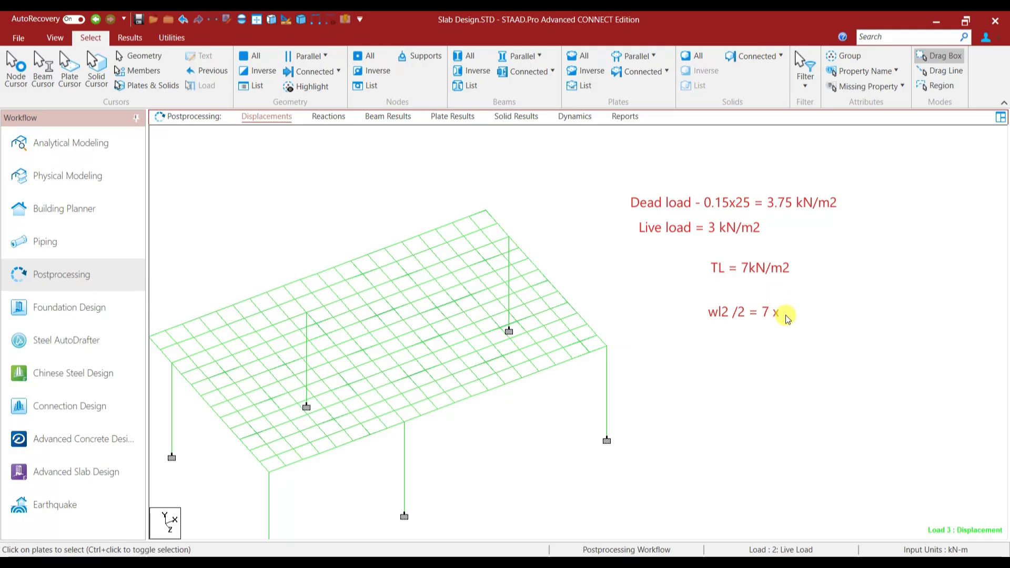
{"action": "type", "text": "/ 2"}
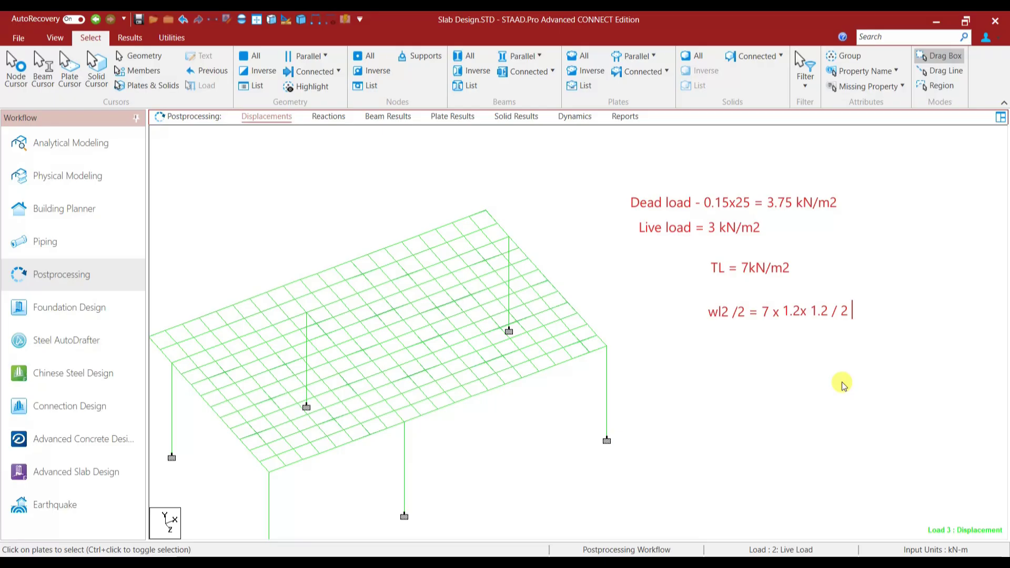
{"action": "type", "text": " = 6.048 kN"}
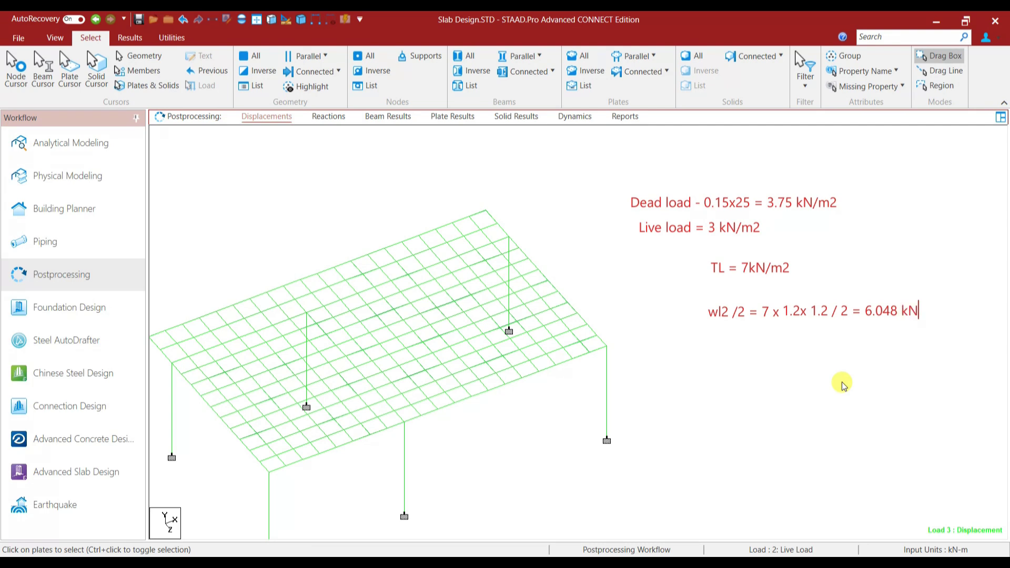
{"action": "type", "text": "-m"}
{"action": "key", "text": "Return"}
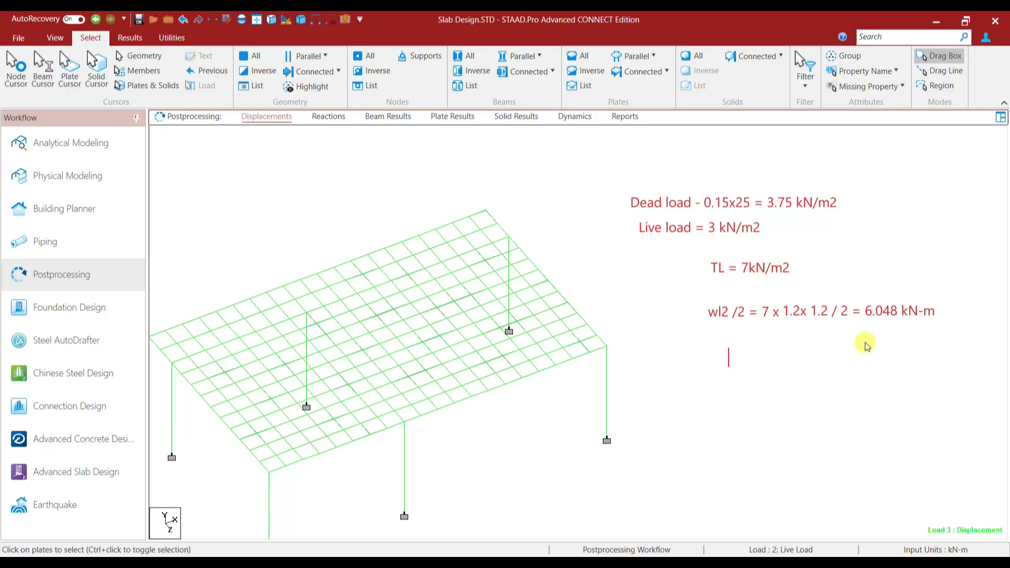
Write "Mu /bd2 = 6.046x1.5x10^6 /1000 x 125^2" below the moment, with "= 0.58" on the line beneath.
{"action": "type", "text": "M"}
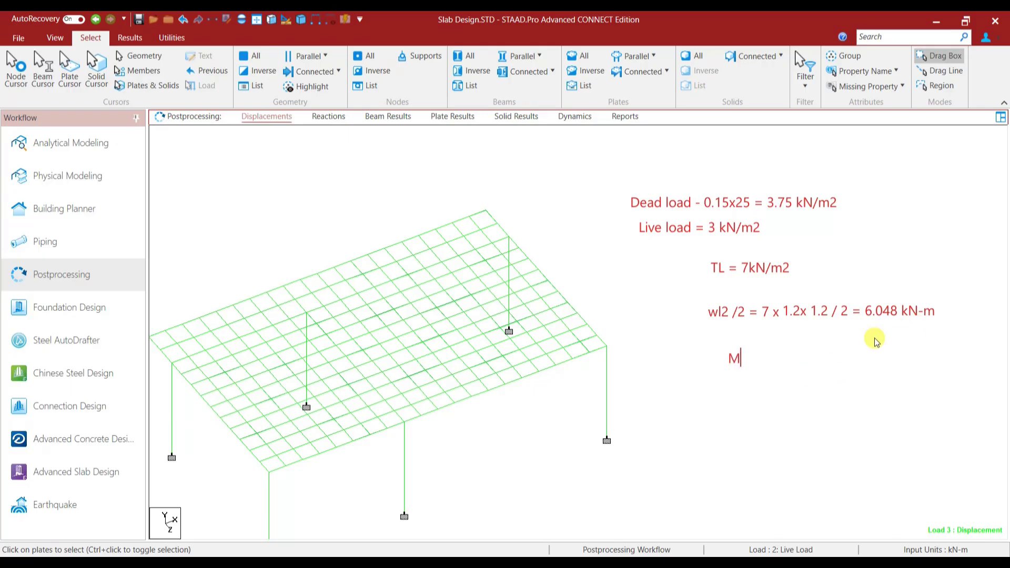
{"action": "type", "text": "u /bd2"}
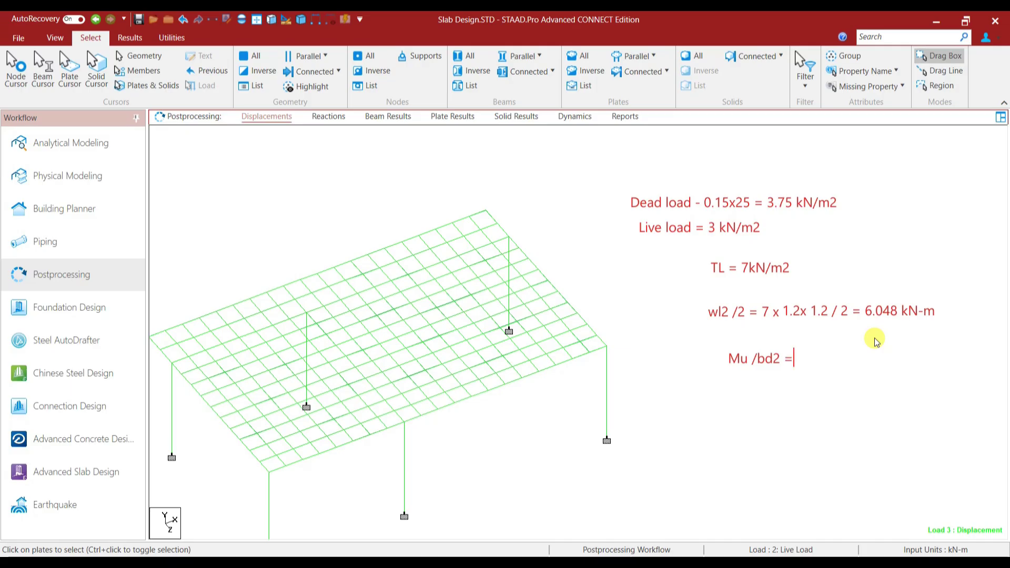
{"action": "type", "text": " = 6.046x"}
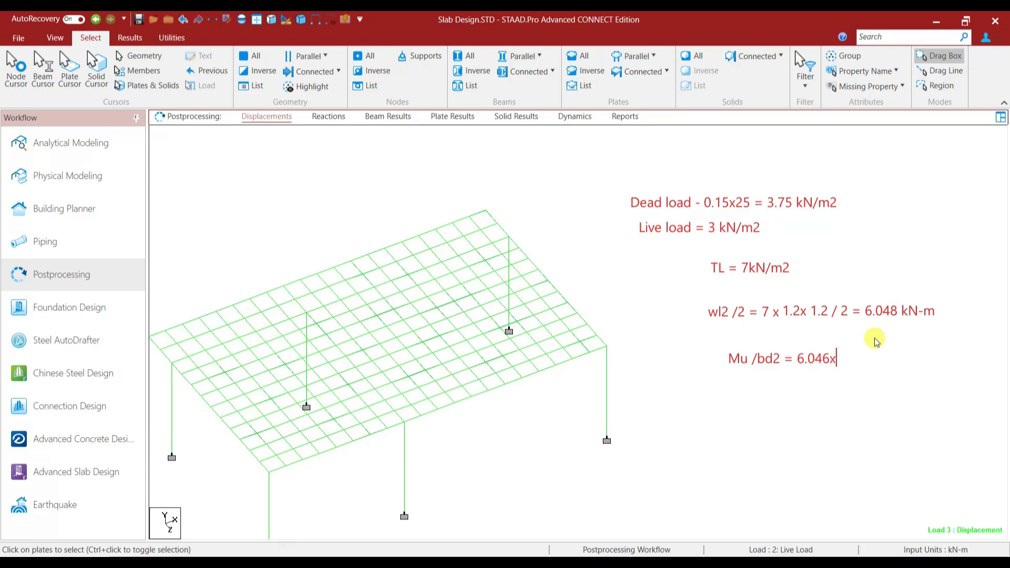
{"action": "type", "text": "1.5x10^6"}
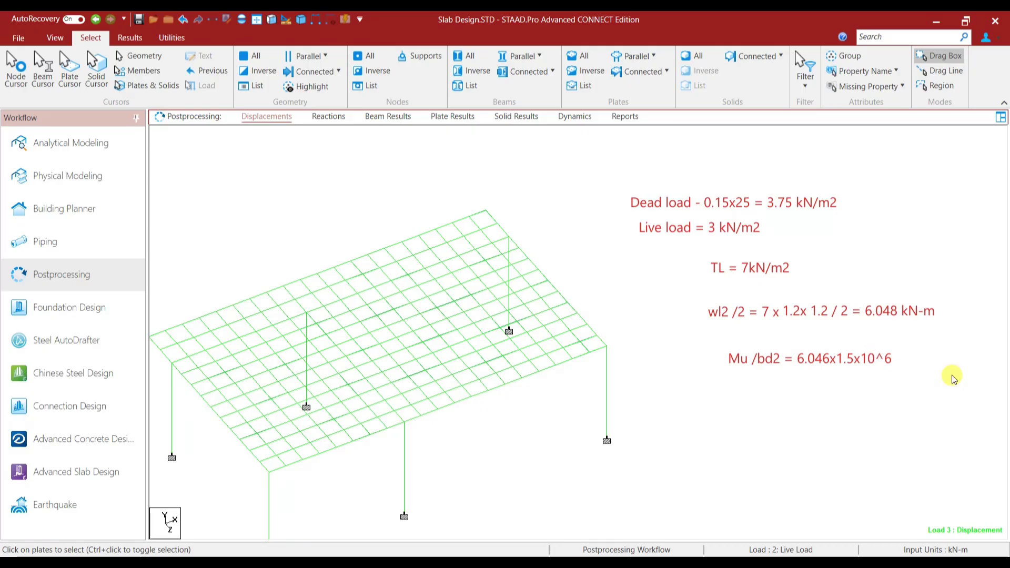
{"action": "type", "text": " /1000"}
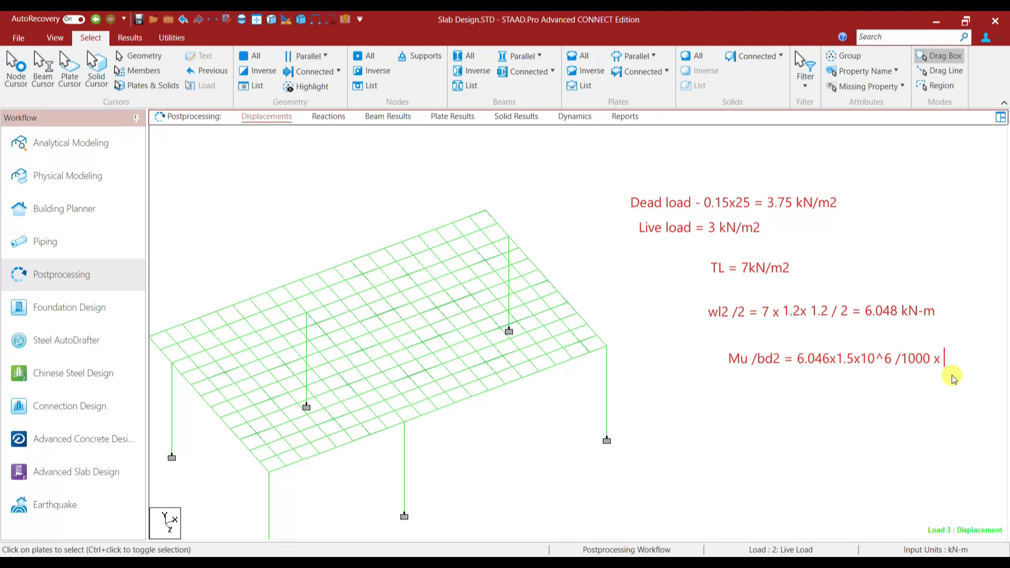
{"action": "type", "text": " x 125"}
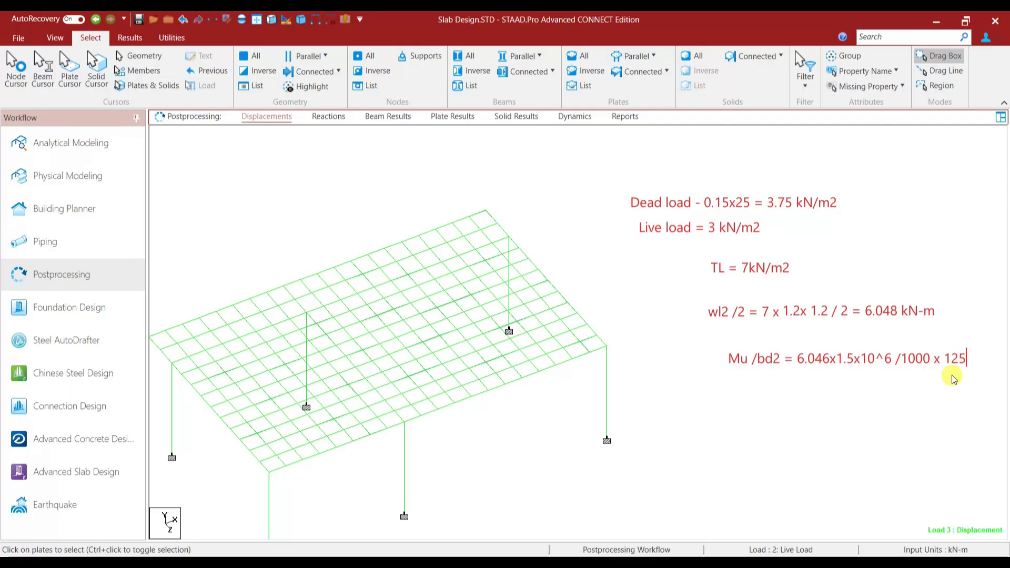
{"action": "type", "text": "^2"}
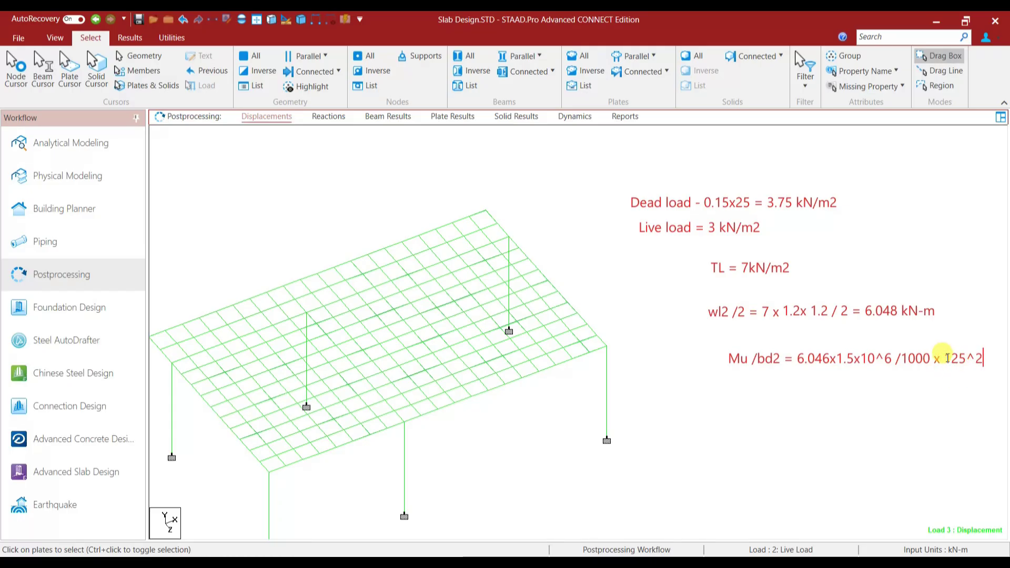
{"action": "left_click", "coordinate": [779, 395]}
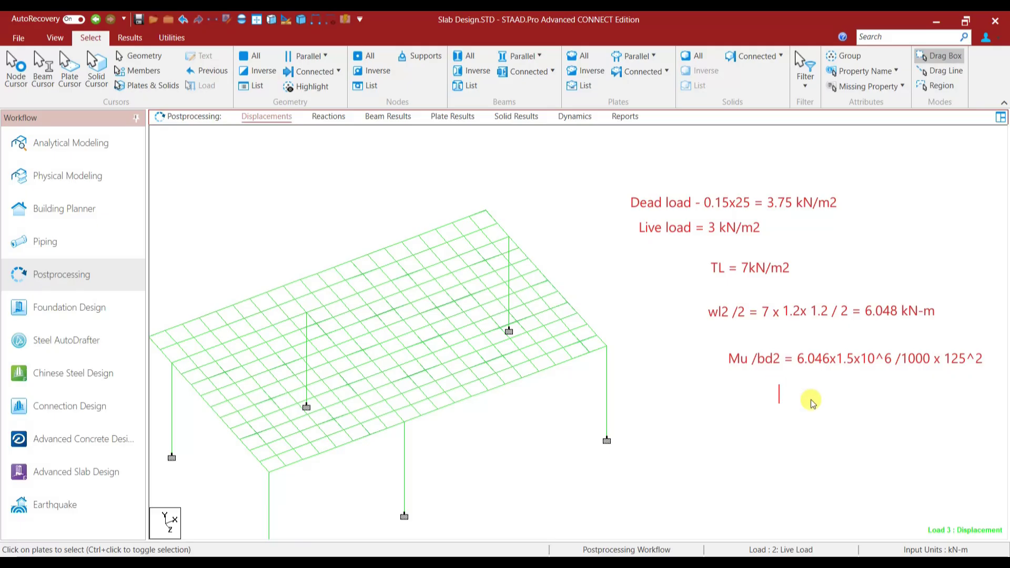
{"action": "type", "text": "= 0.58"}
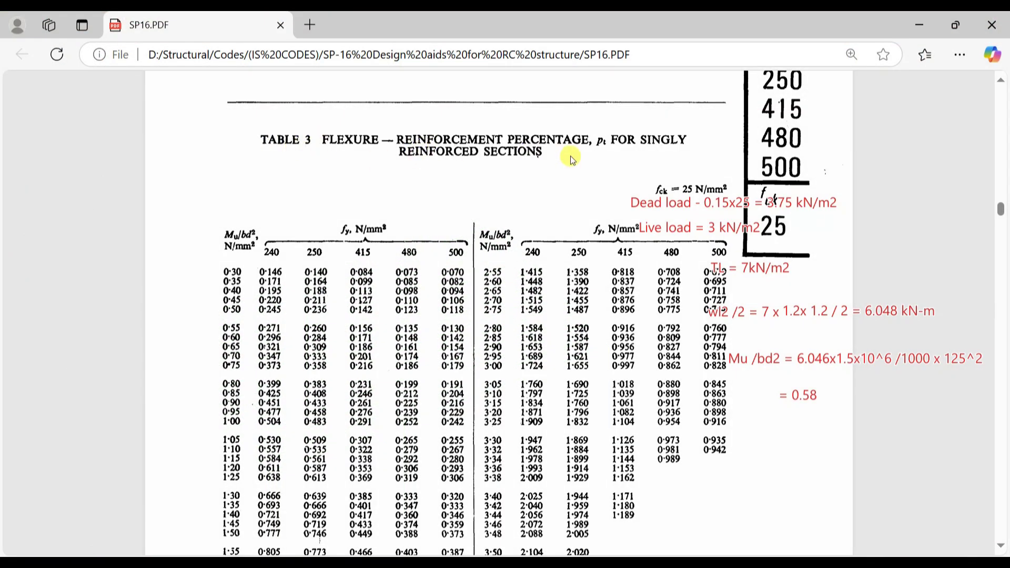
In SP16.PDF, look up the reinforcement percentage in Table 3 for fck 25 and fy 500 at Mu/bd2 0.55.
{"action": "scroll", "coordinate": [695, 178], "scroll_direction": "down", "scroll_amount": 2}
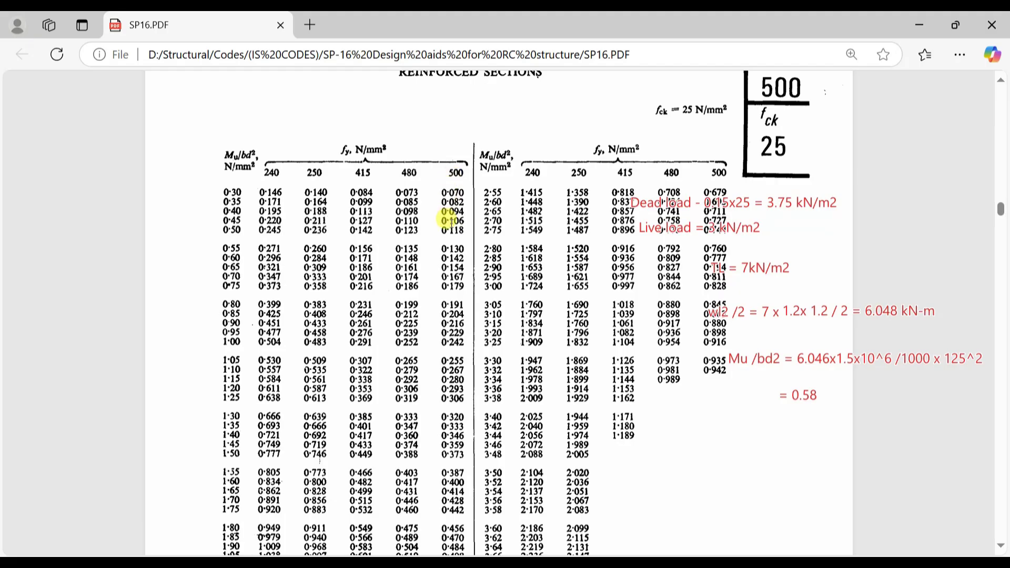
{"action": "left_click_drag", "start_coordinate": [441, 249], "coordinate": [466, 249]}
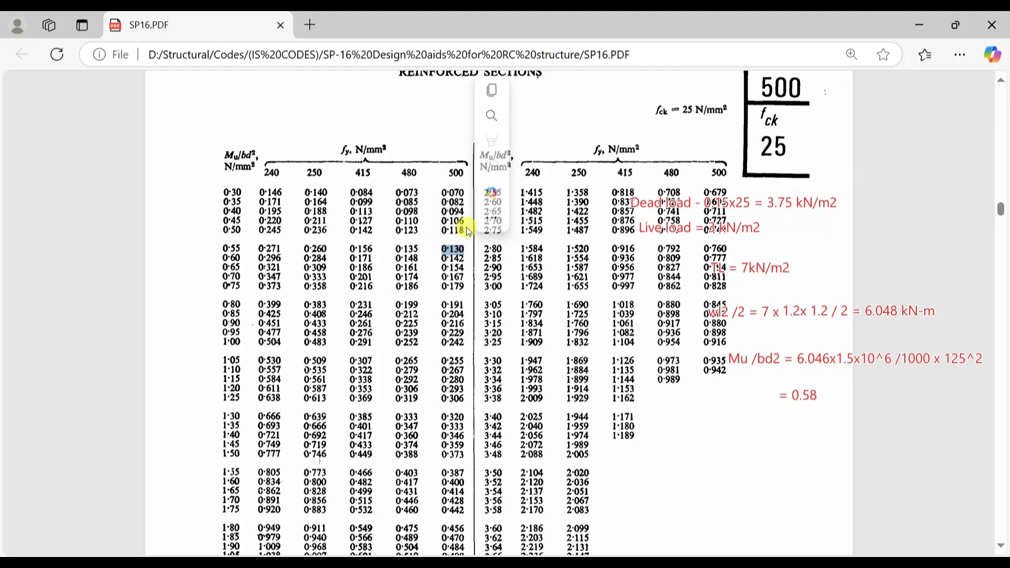
{"action": "left_click", "coordinate": [457, 174]}
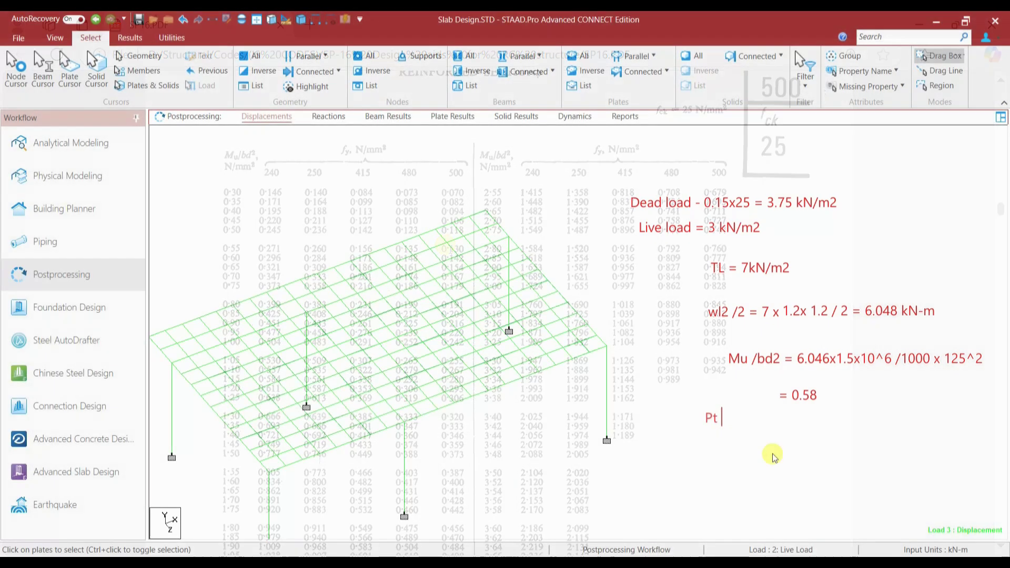
Return to the structural model and complete the notes "Pt = 0.130" and "Ast = Ptbd =162.5 mm^2".
{"action": "type", "text": "= 0.130 "}
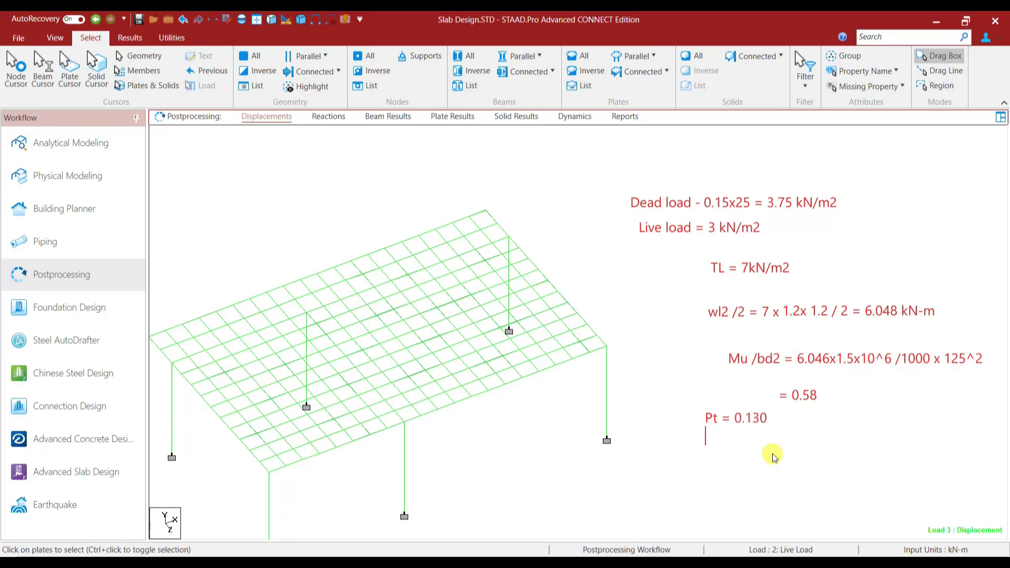
{"action": "type", "text": "Ast ="}
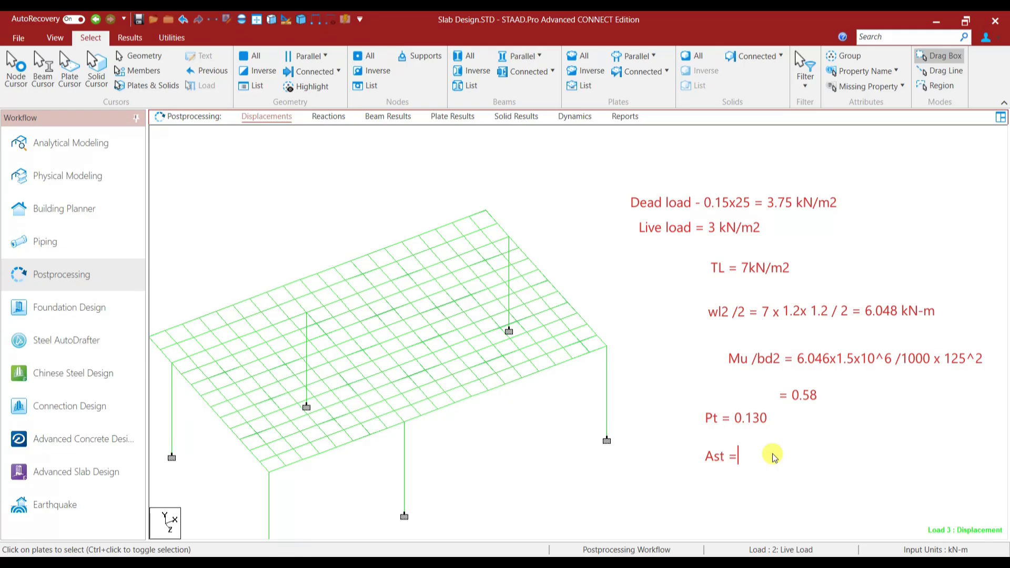
{"action": "type", "text": " Ptbd ="}
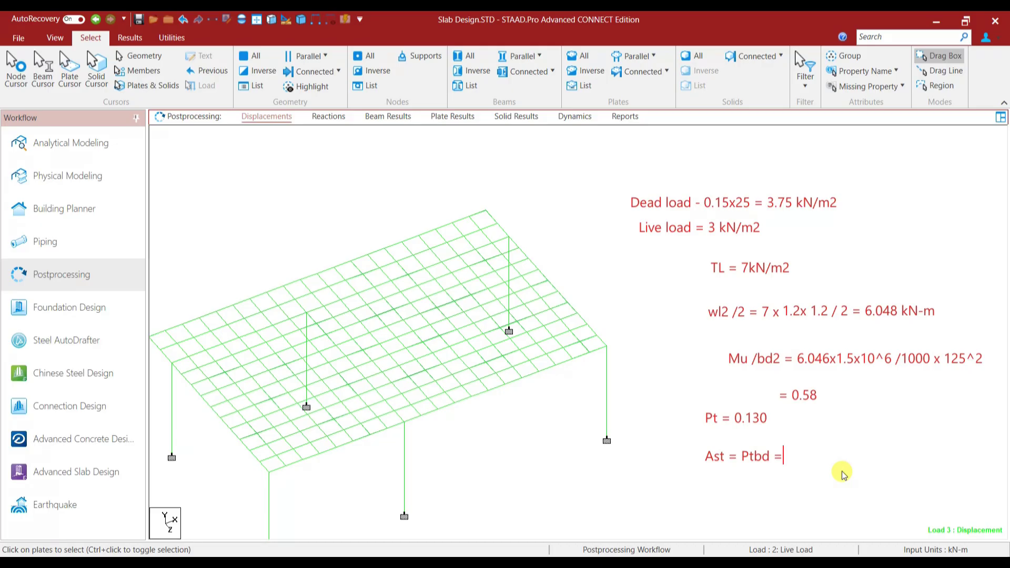
{"action": "type", "text": "62.5 mm^"}
{"action": "type", "text": "2"}
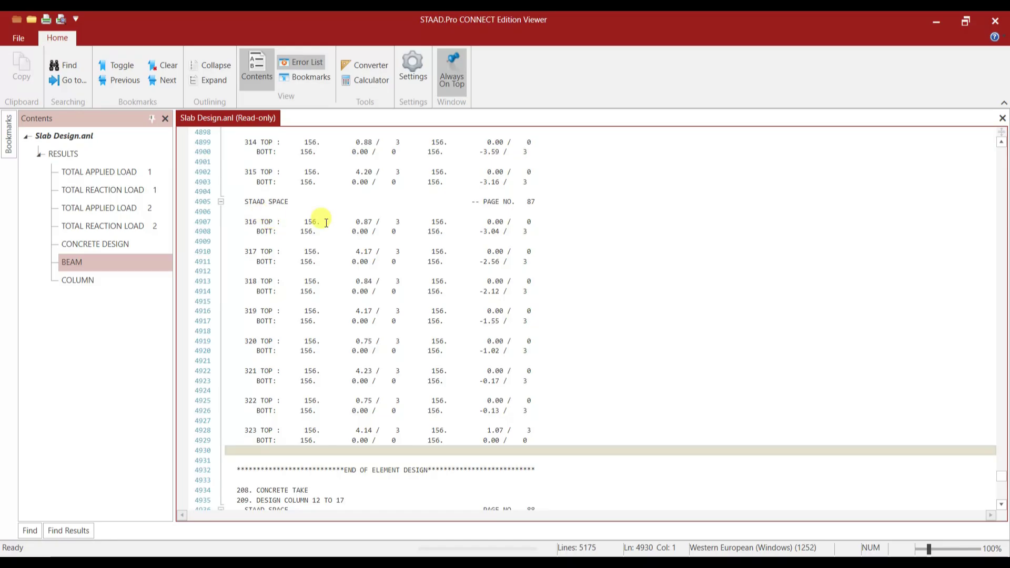
Compare the hand-calculated steel area with the element design reinforcement of plates 305 to 323 in the output file, and minimize the viewer.
{"action": "scroll", "coordinate": [323, 226], "scroll_direction": "up", "scroll_amount": 2}
{"action": "scroll", "coordinate": [323, 318], "scroll_direction": "up", "scroll_amount": 5}
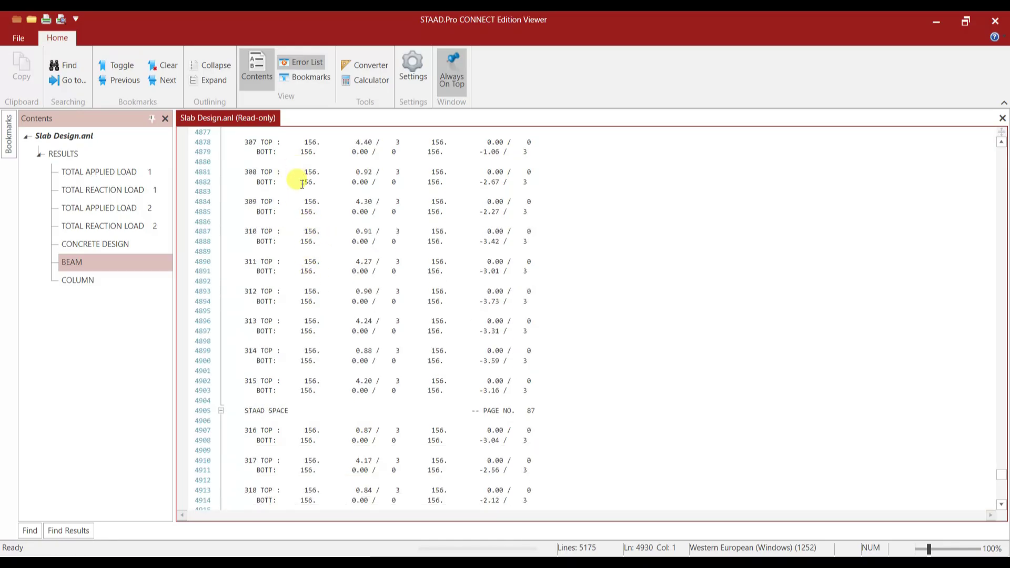
{"action": "scroll", "coordinate": [304, 180], "scroll_direction": "up", "scroll_amount": 2}
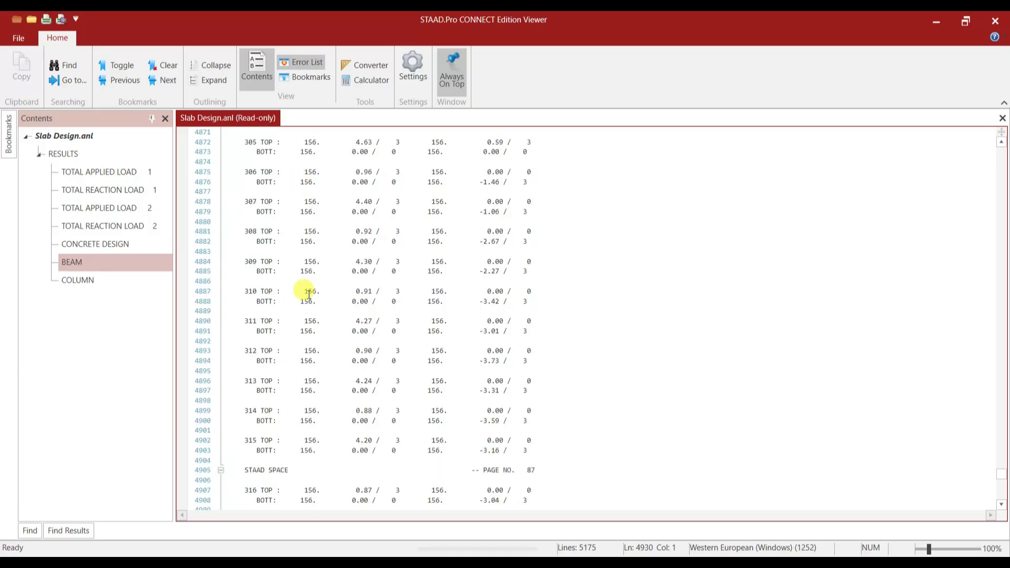
{"action": "scroll", "coordinate": [309, 442], "scroll_direction": "down", "scroll_amount": 2}
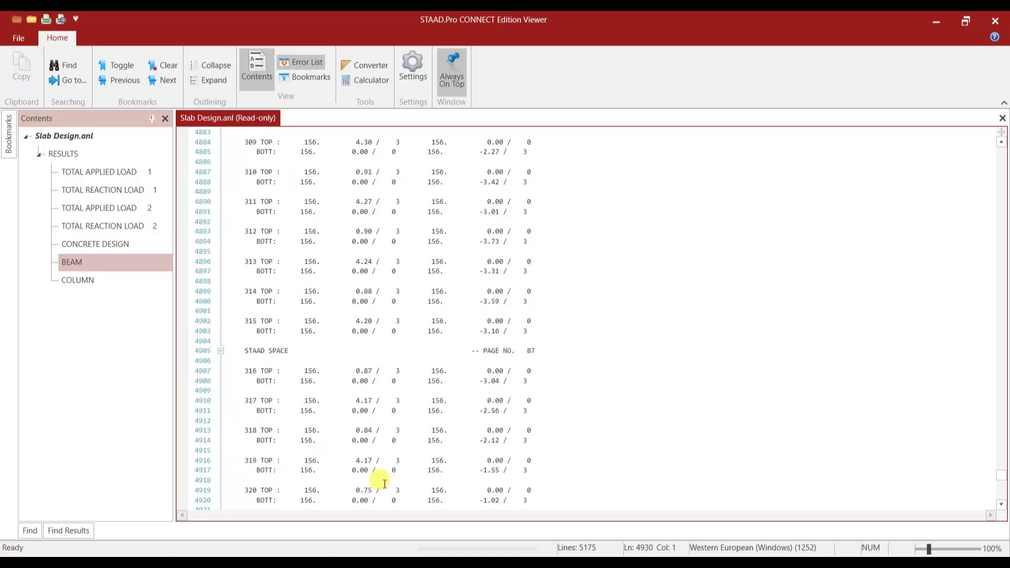
{"action": "left_click", "coordinate": [935, 21]}
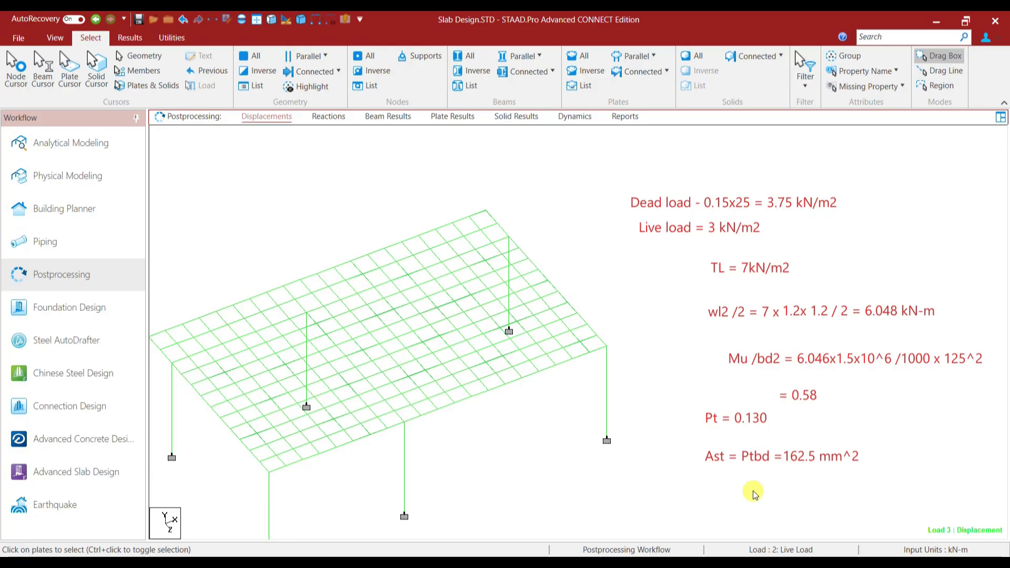
Write the bar provision "T 8@300mm c/c" below the steel area note.
{"action": "type", "text": "T8"}
{"action": "key", "text": "BackSpace"}
{"action": "key", "text": "BackSpace"}
{"action": "type", "text": "T"}
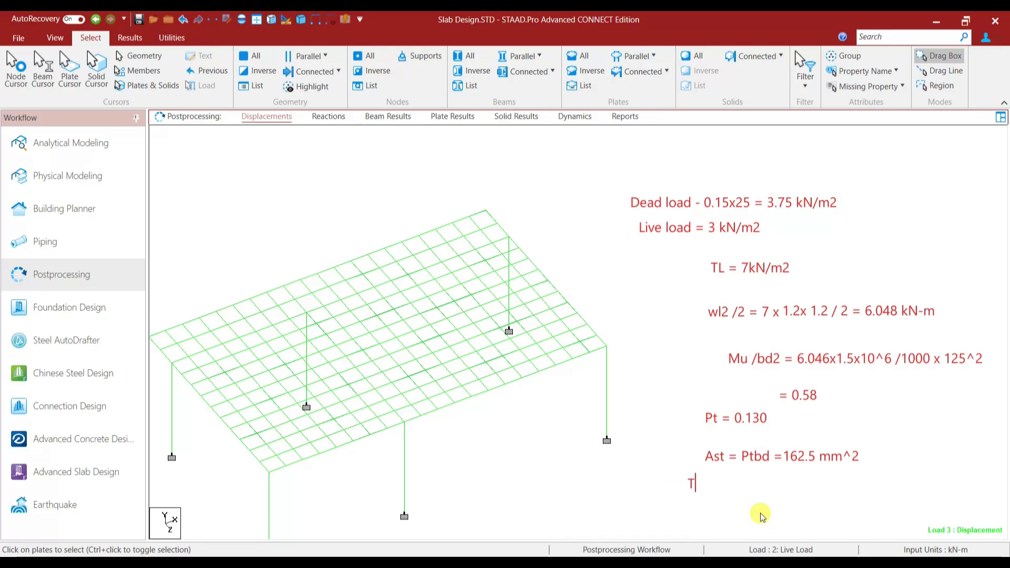
{"action": "type", "text": " 8@300mm"}
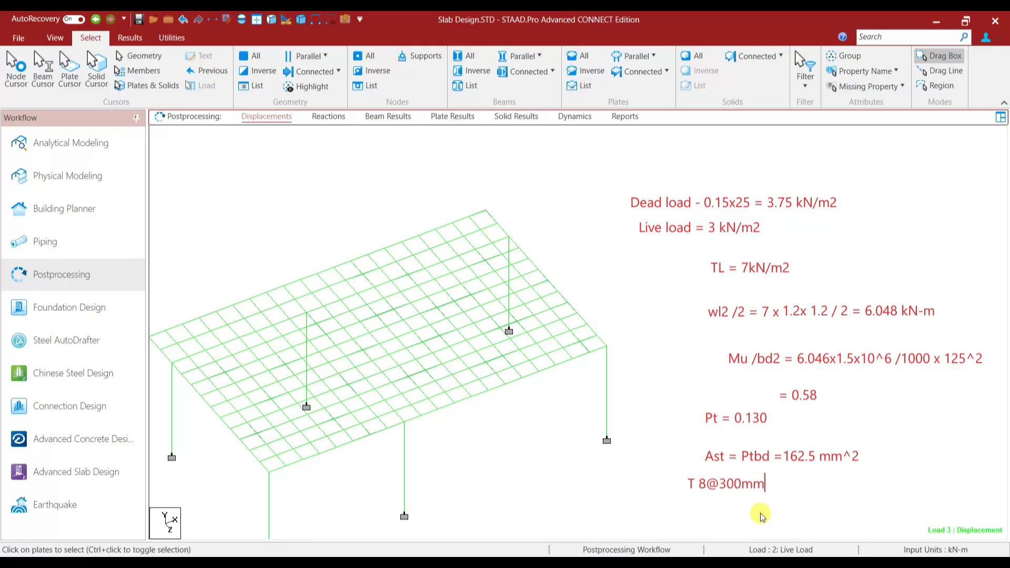
{"action": "type", "text": " c/c"}
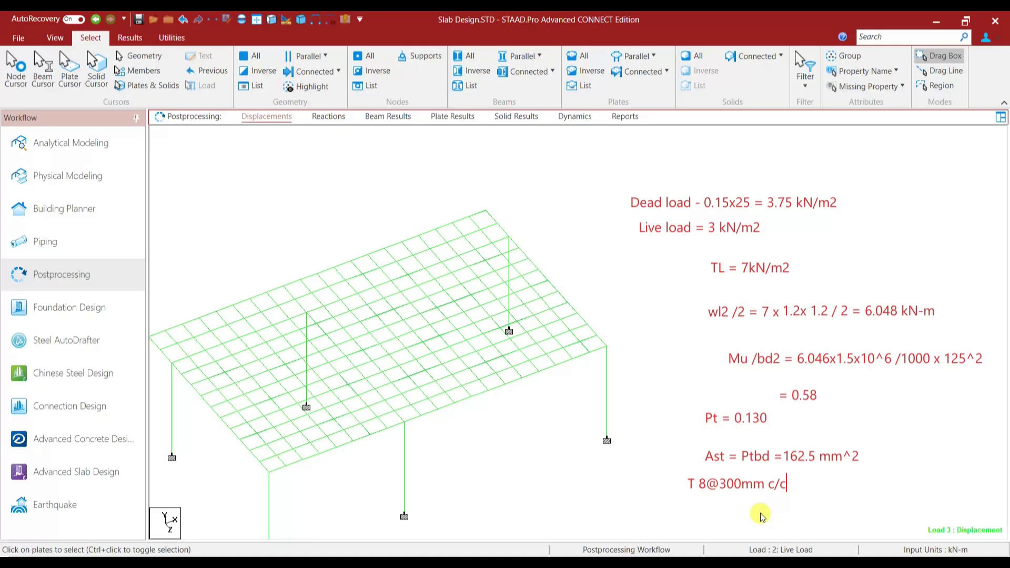